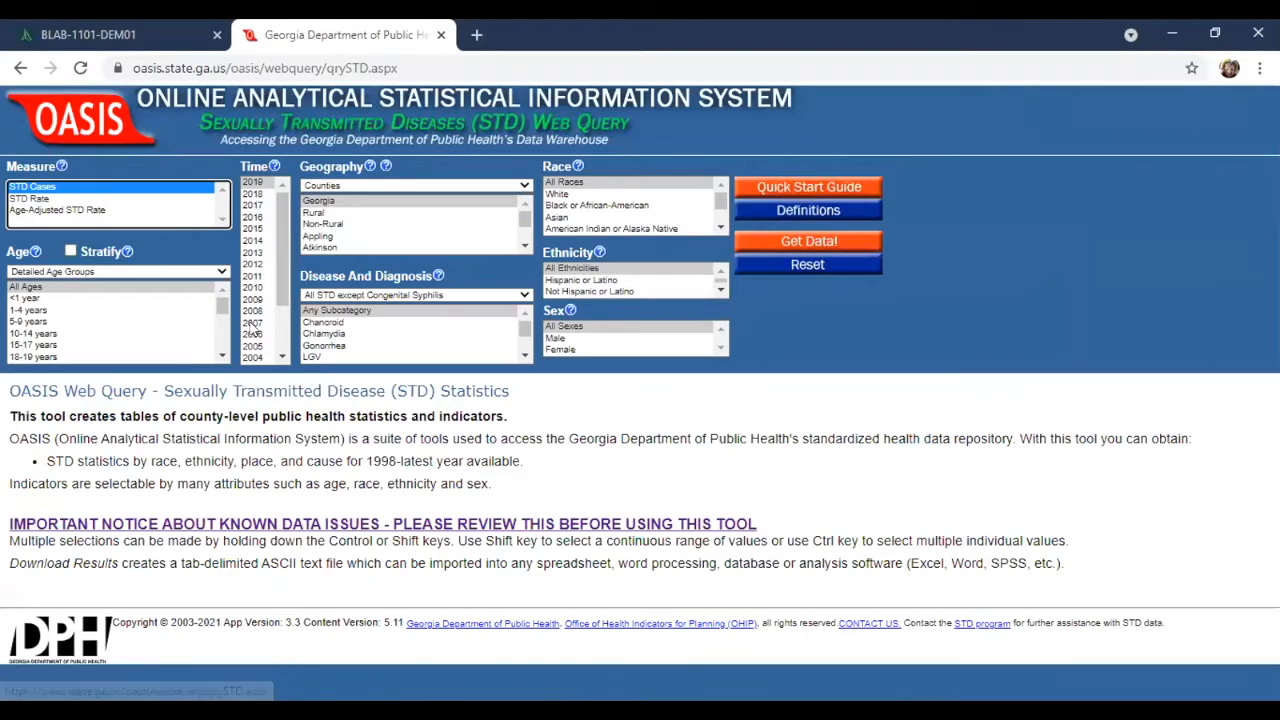
Set the STD query to STD Rate for 2019, all ages, in rural counties.
click(30, 200)
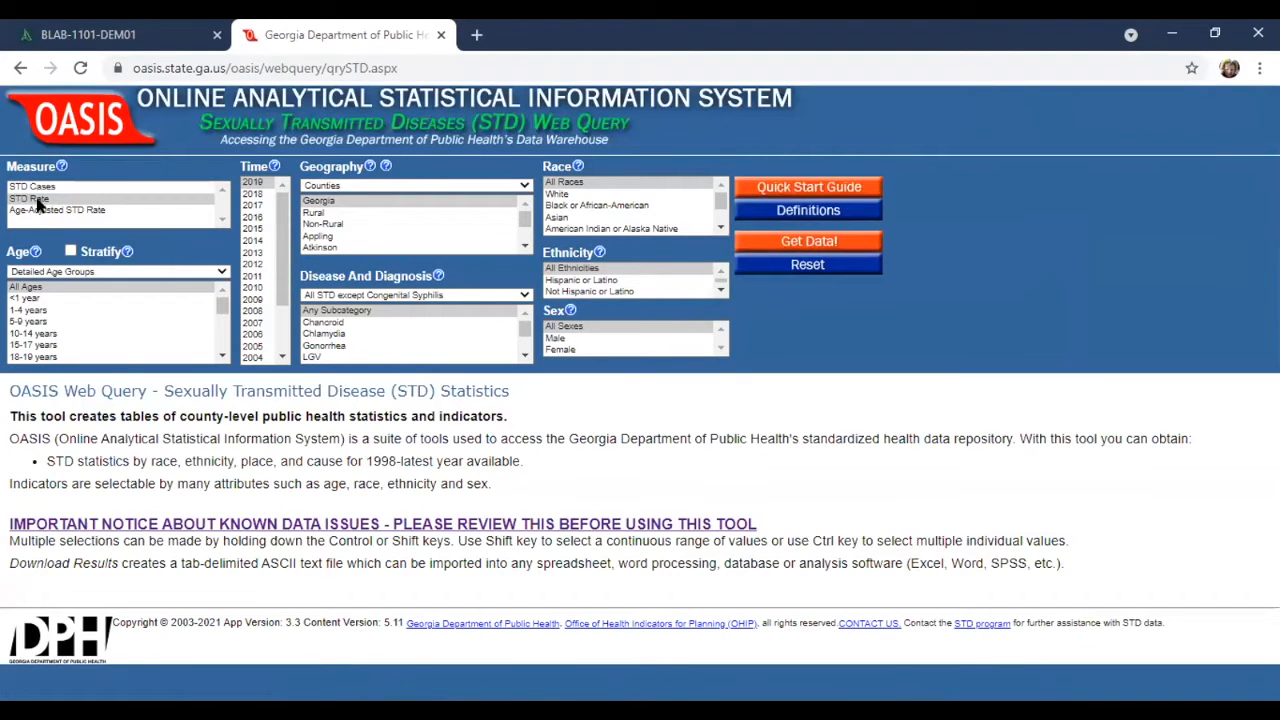
click(256, 183)
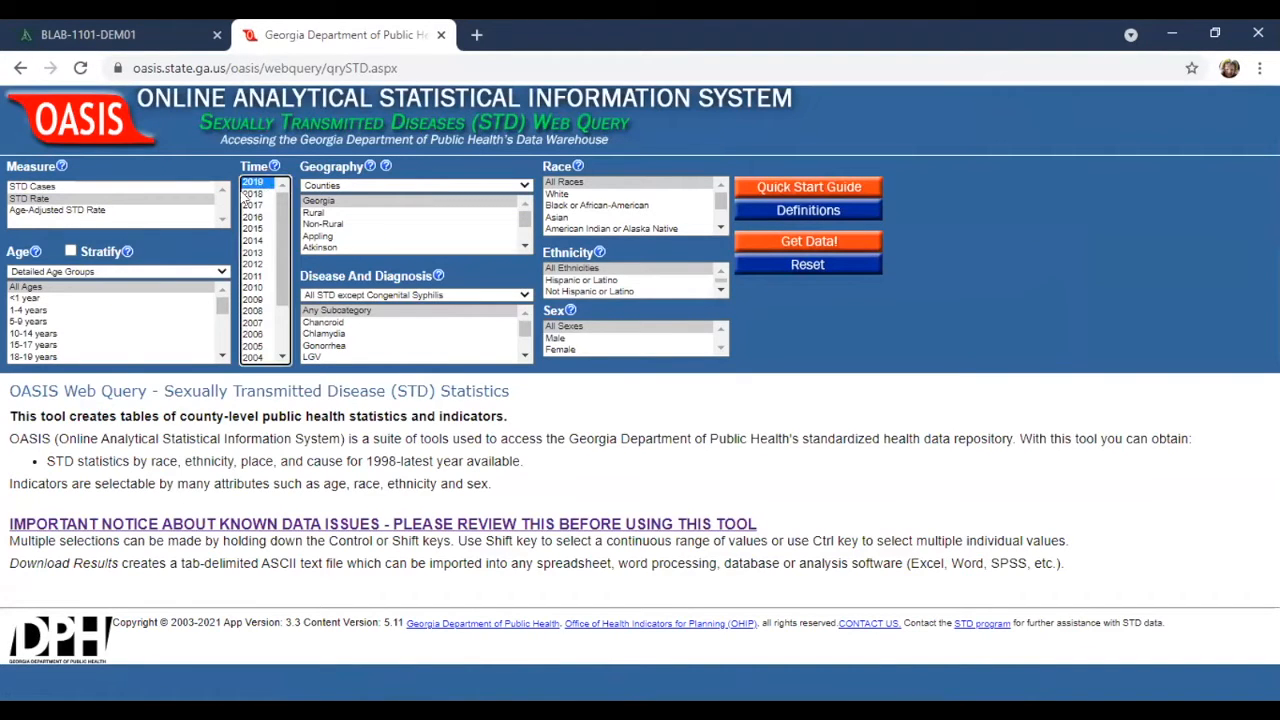
click(24, 288)
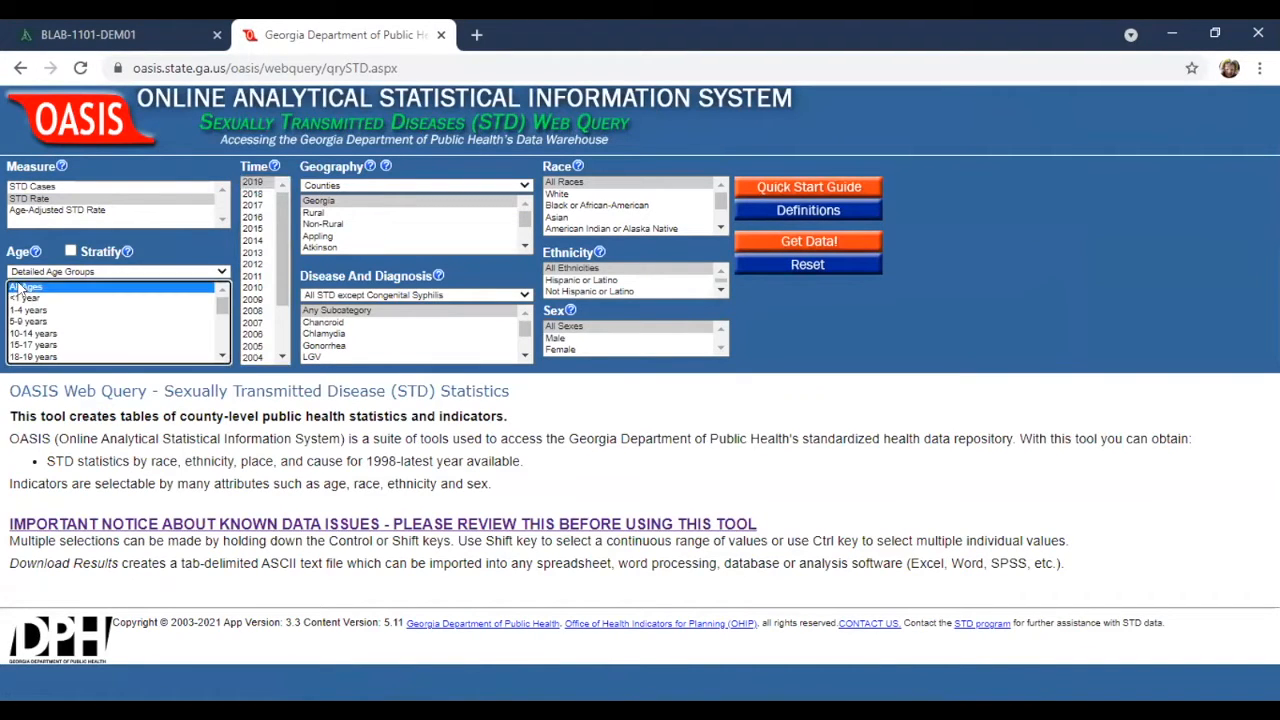
click(320, 213)
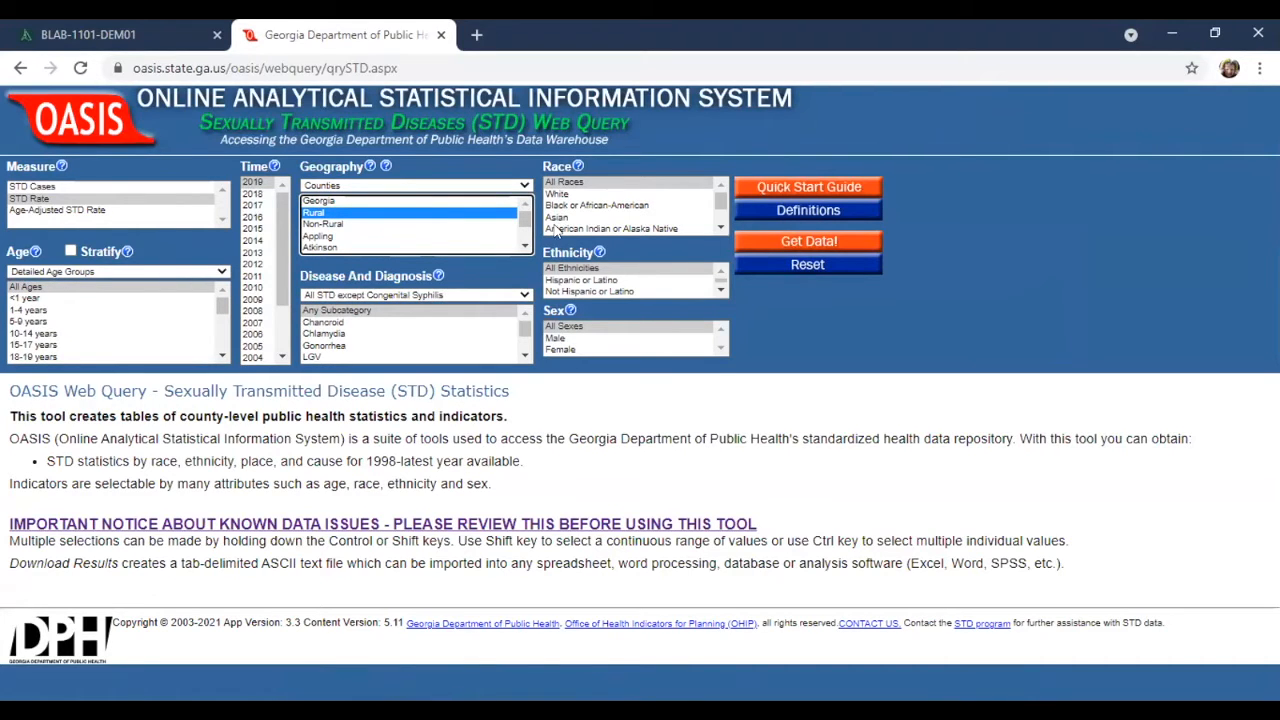
Open the STD definitions, read the Non-Rural, Rural and STD Rate formula entries, and close the definitions page.
click(776, 210)
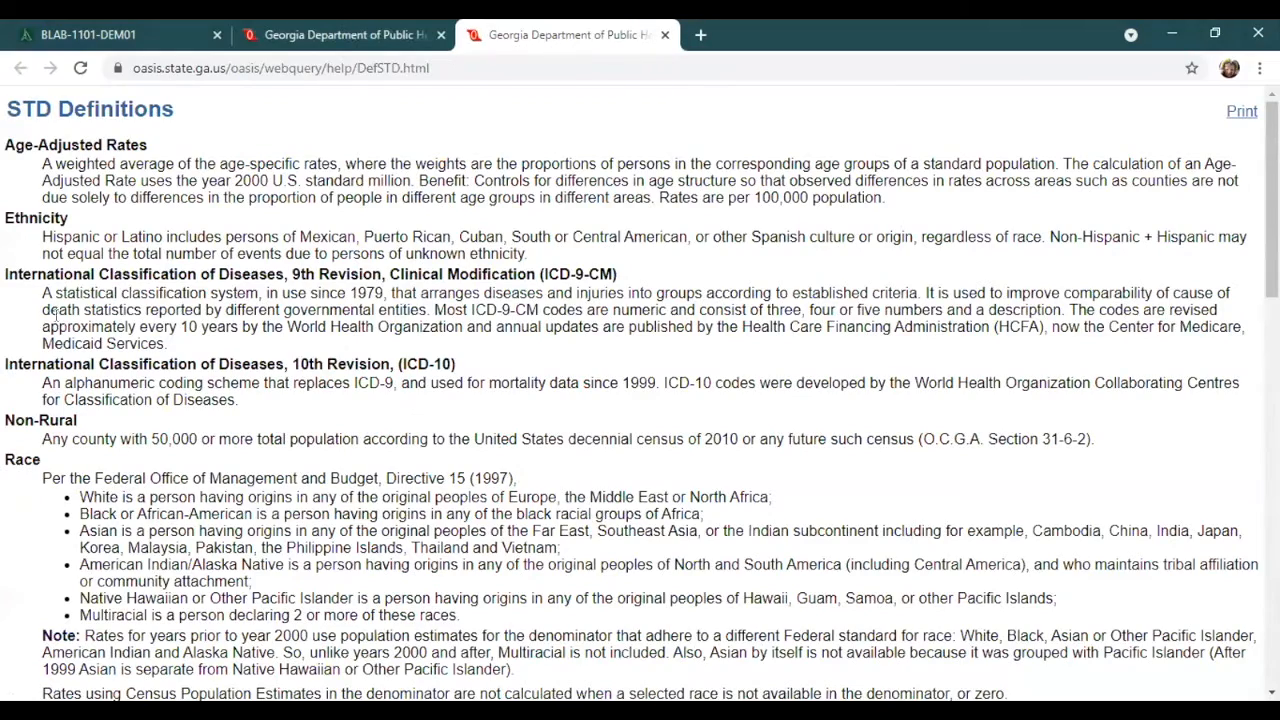
scroll(38, 420, down, 3)
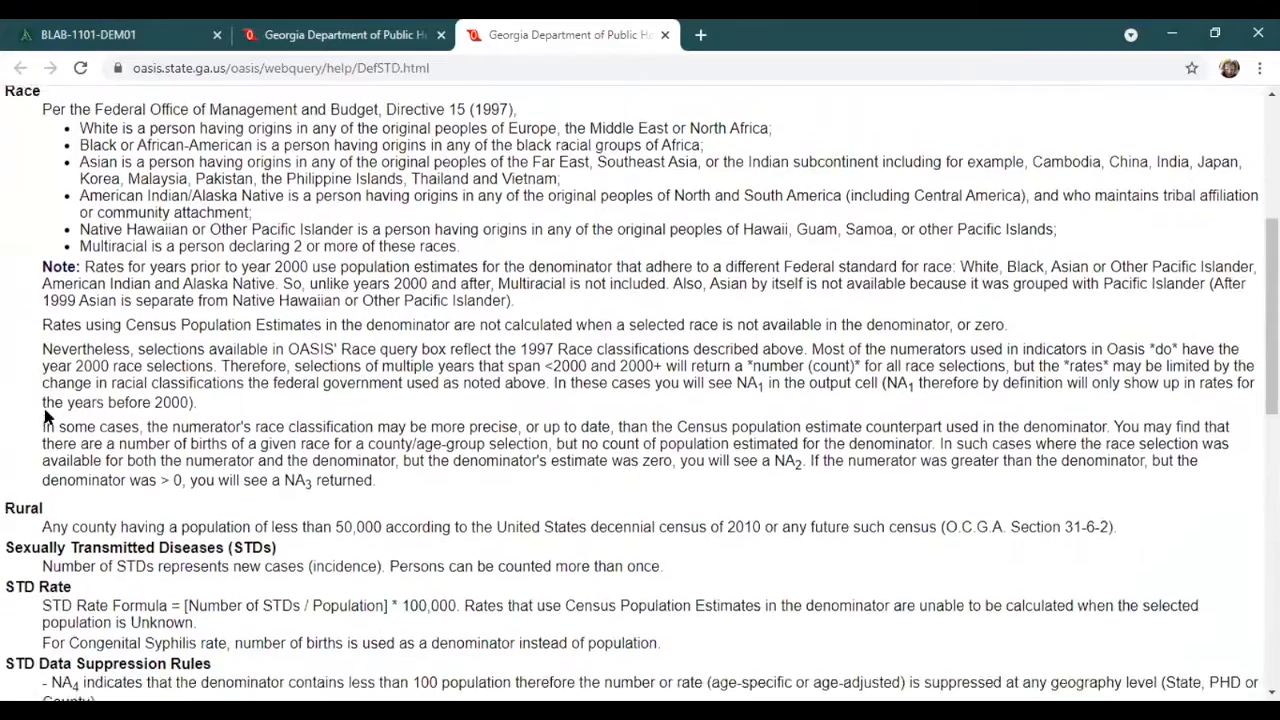
scroll(36, 268, up, 2)
drag(7, 232, 378, 259)
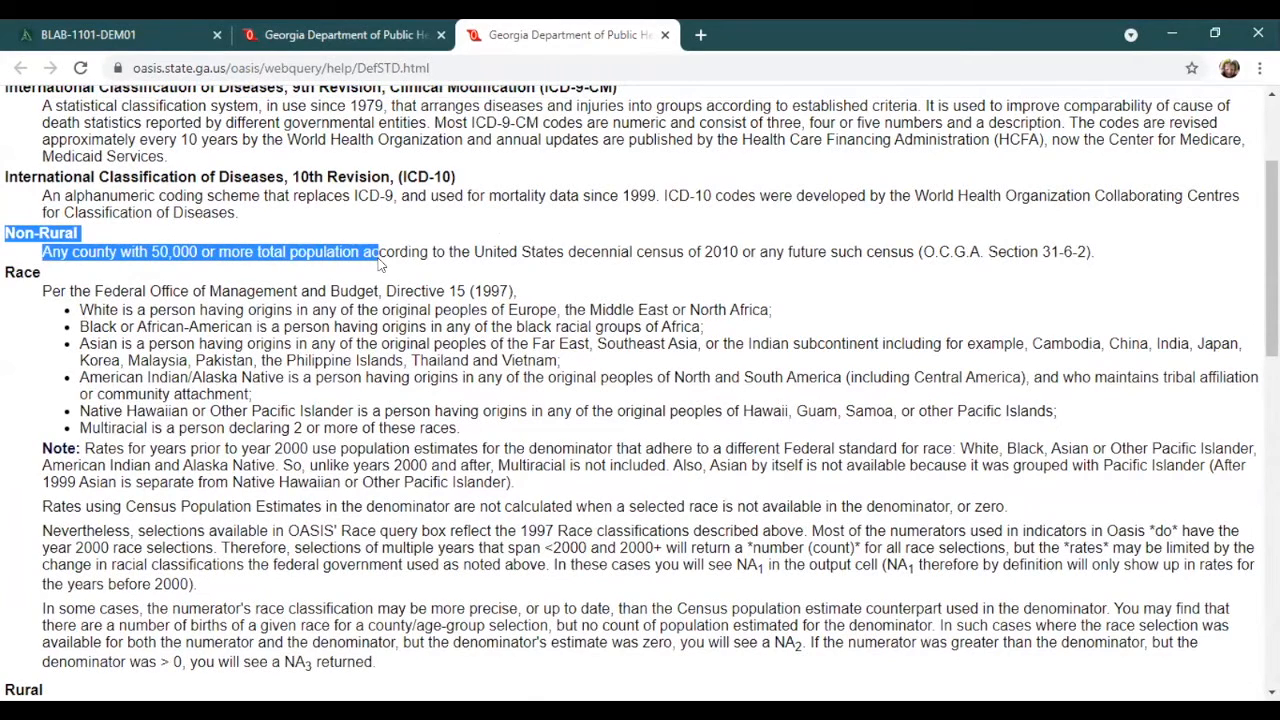
scroll(360, 266, down, 5)
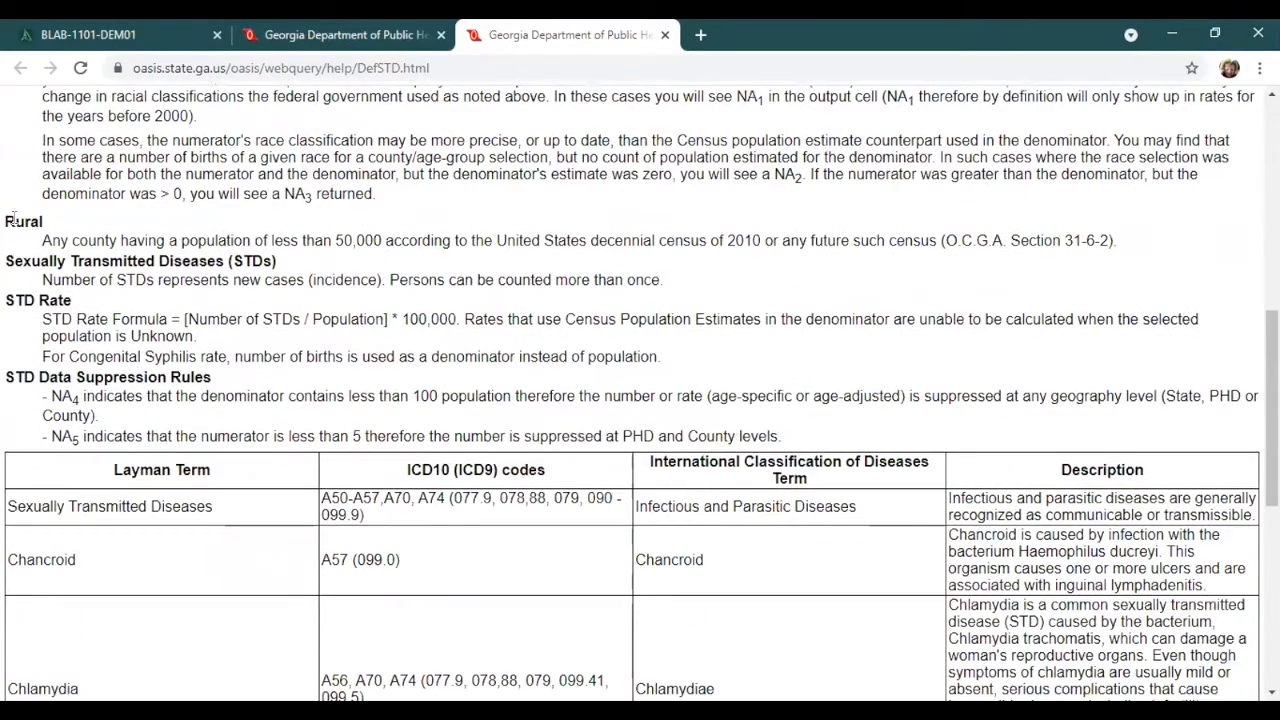
drag(7, 220, 384, 244)
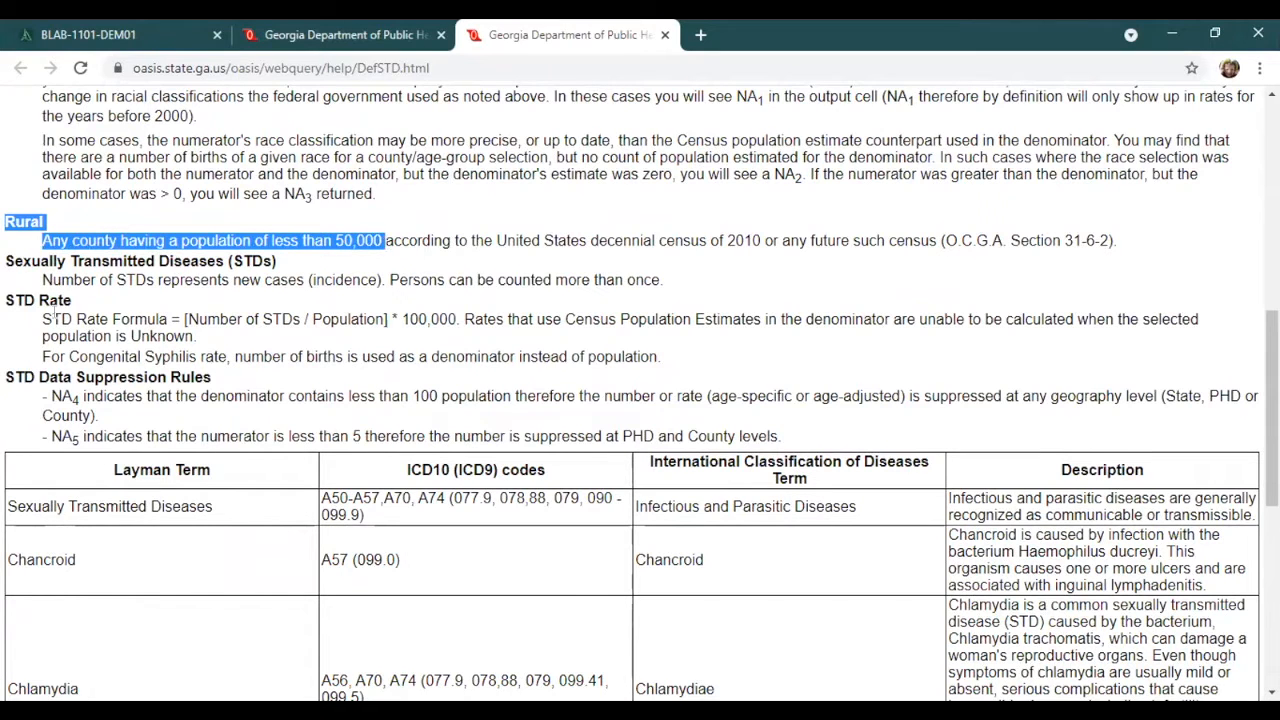
drag(40, 320, 506, 314)
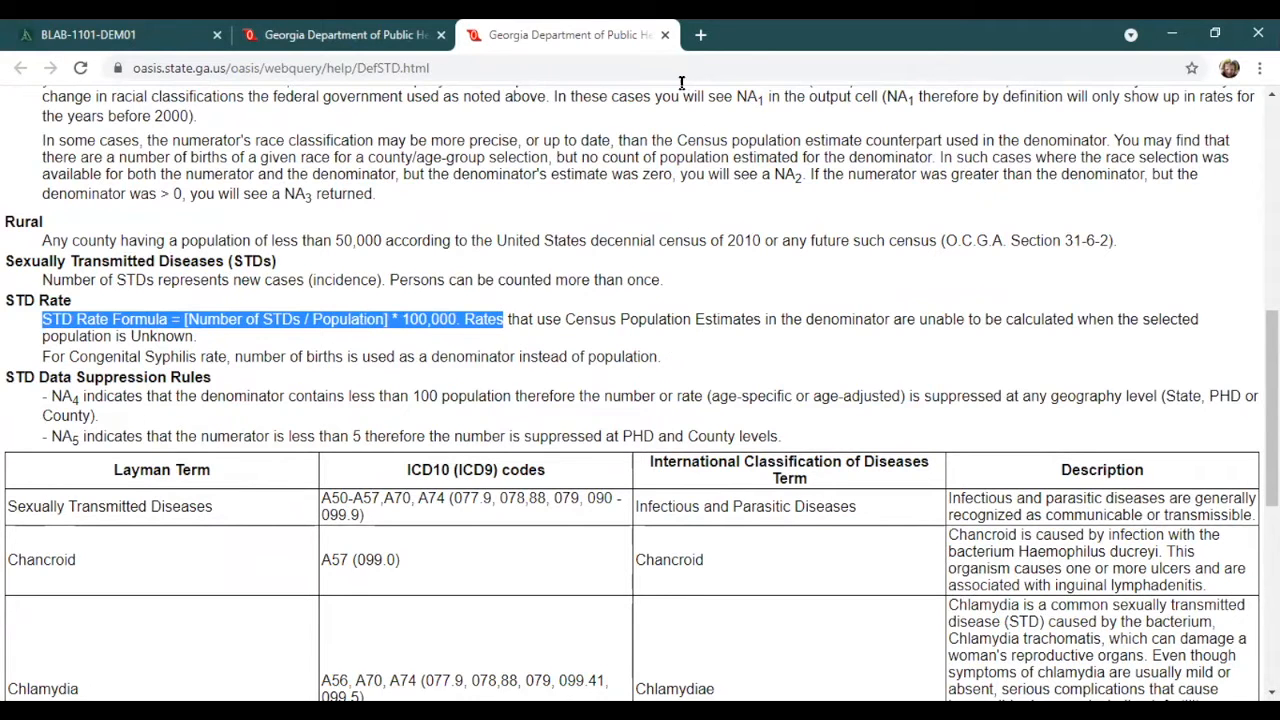
click(665, 35)
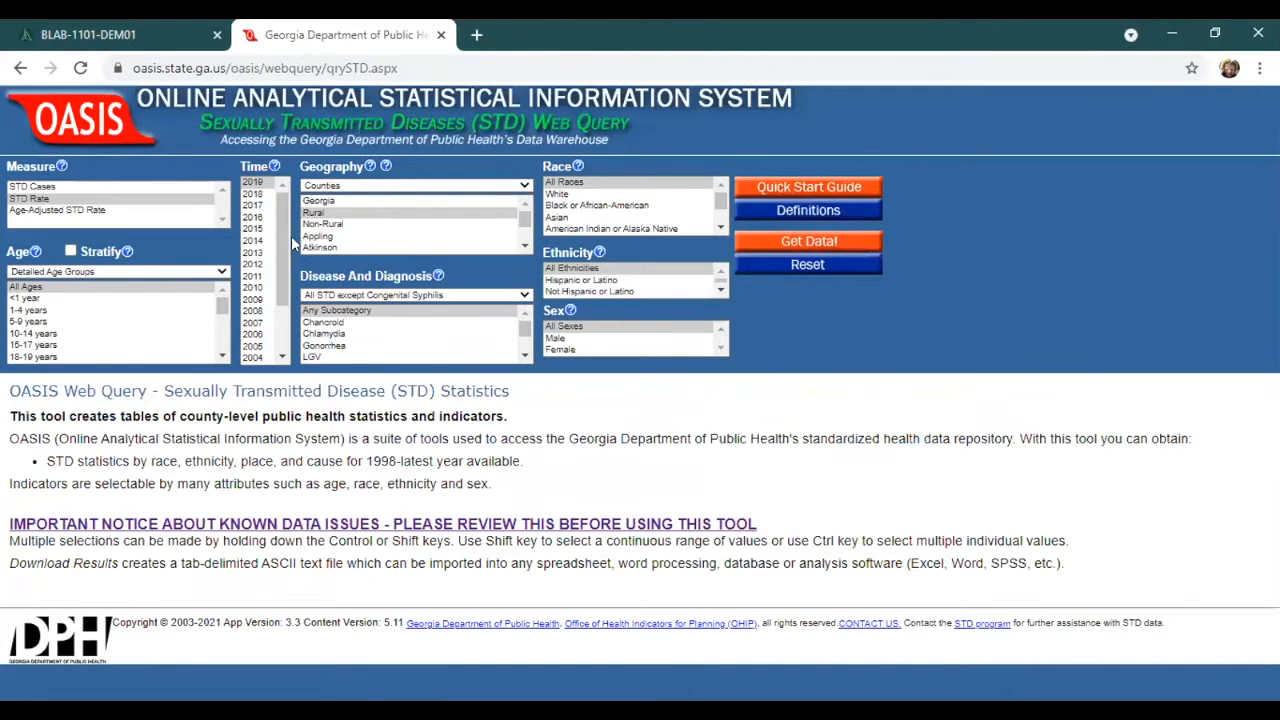
Retrieve the 2019 STD rates for rural counties and look through the results down to the data export option.
click(787, 245)
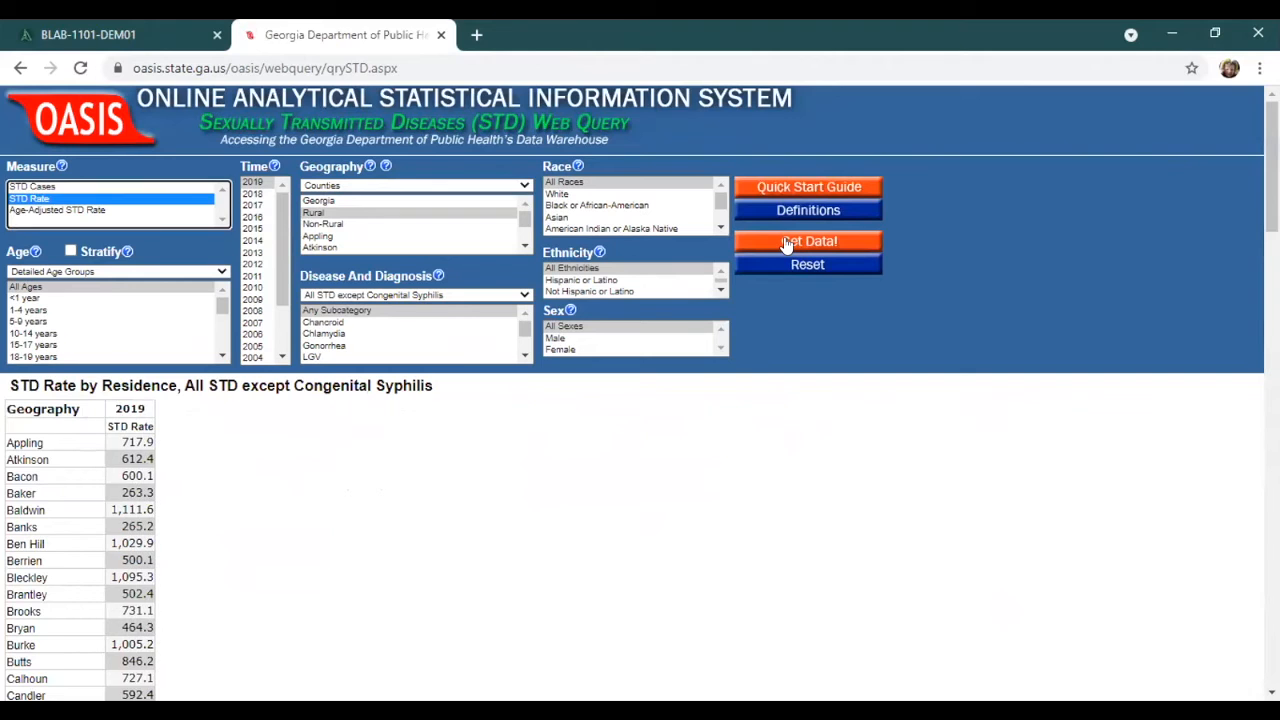
scroll(58, 470, down, 15)
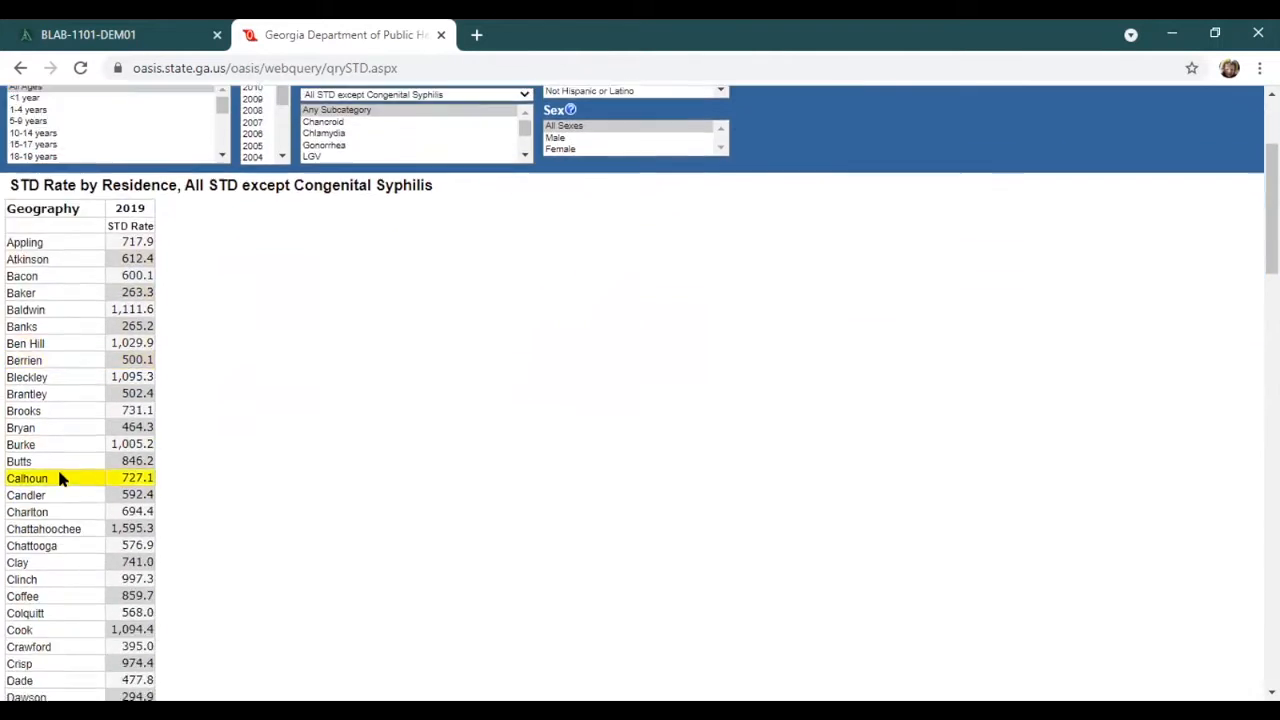
scroll(55, 489, down, 10)
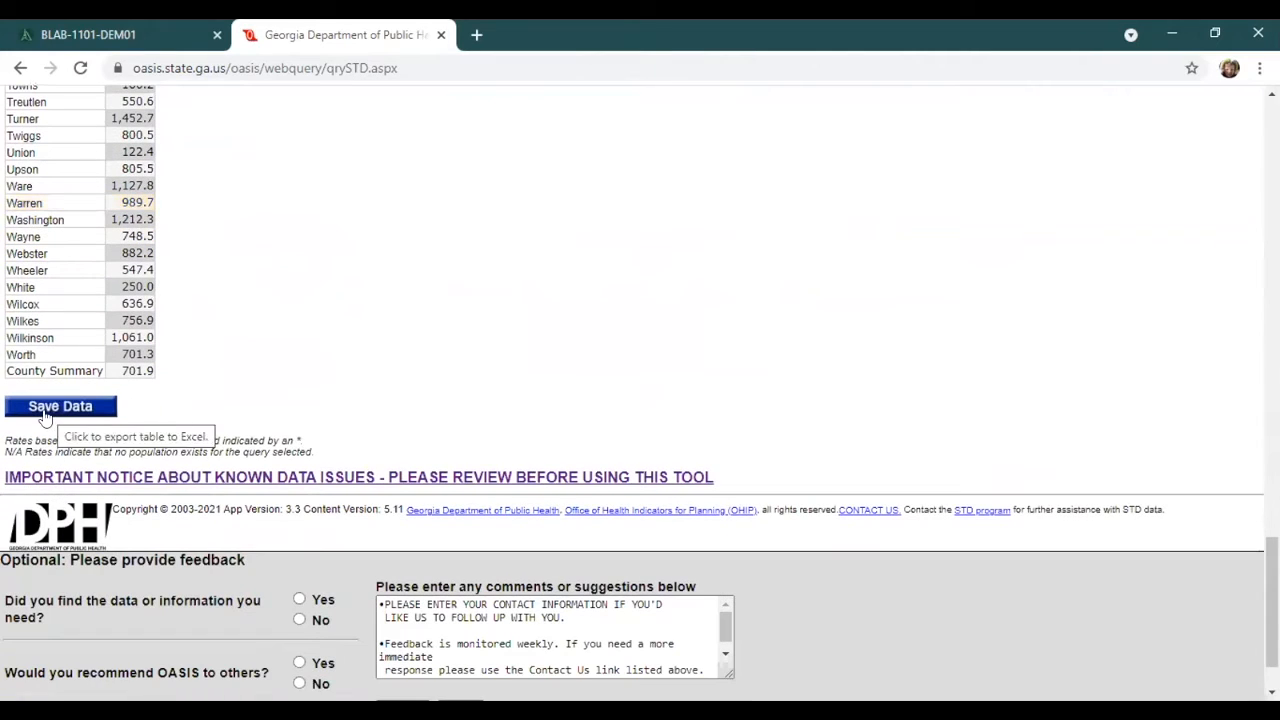
scroll(292, 405, up, 14)
scroll(302, 407, up, 13)
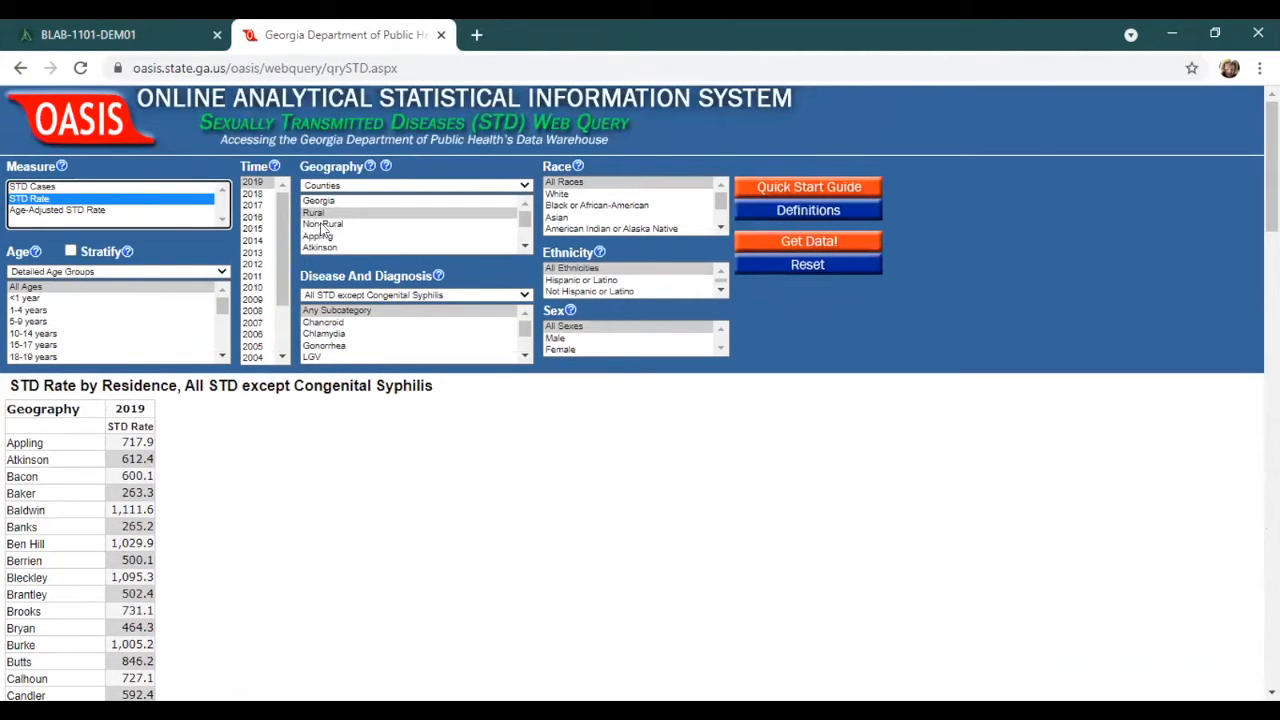
Retrieve the 2019 STD rates for non-rural counties, look through the results, and close the query page.
click(325, 226)
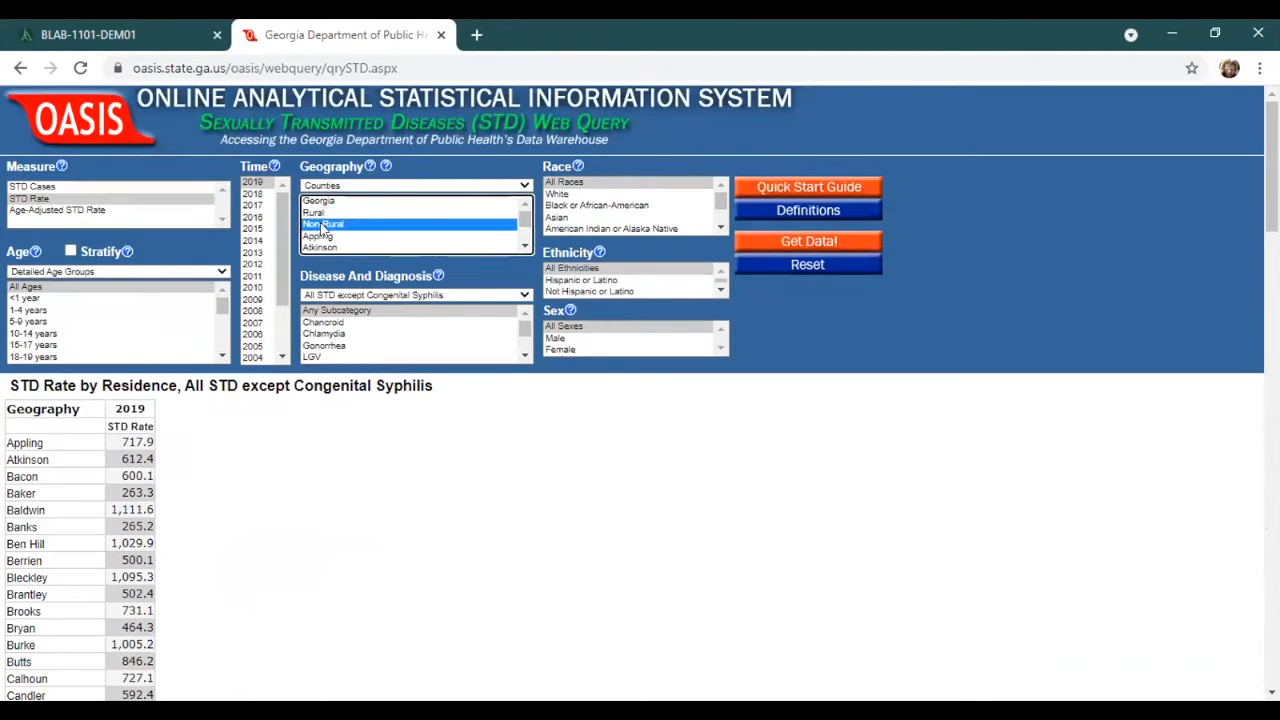
click(809, 241)
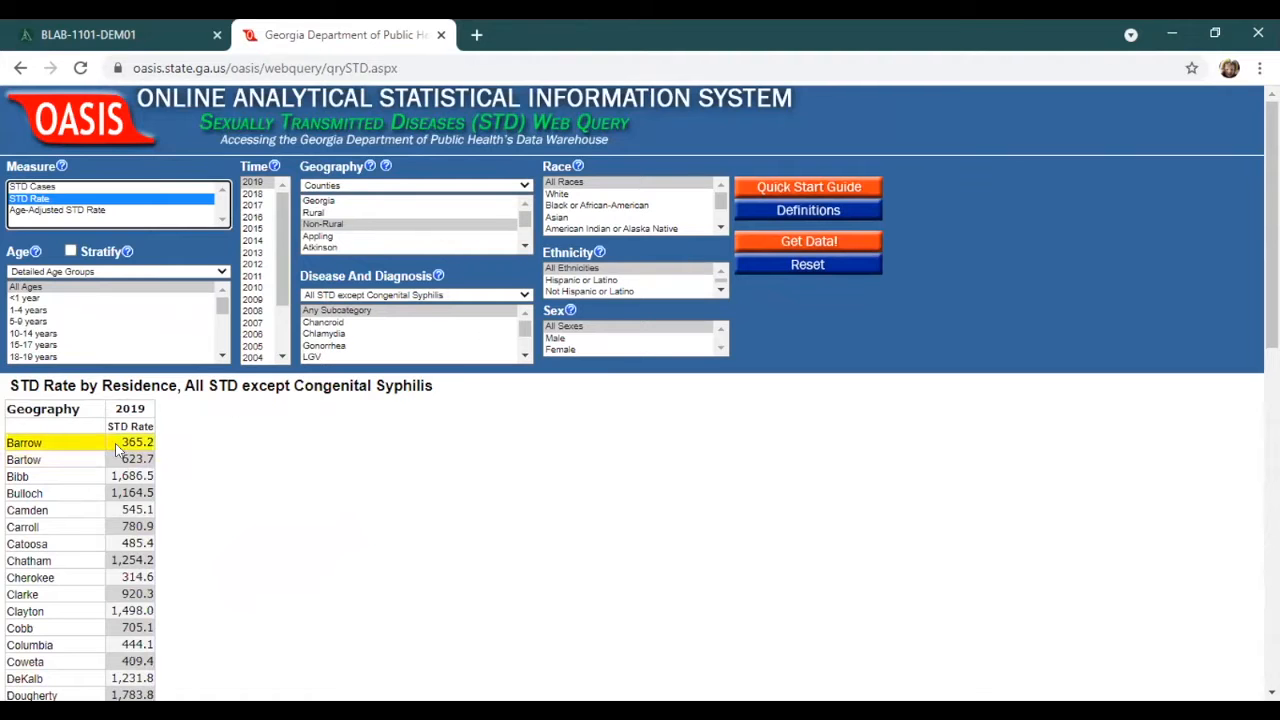
scroll(115, 450, down, 15)
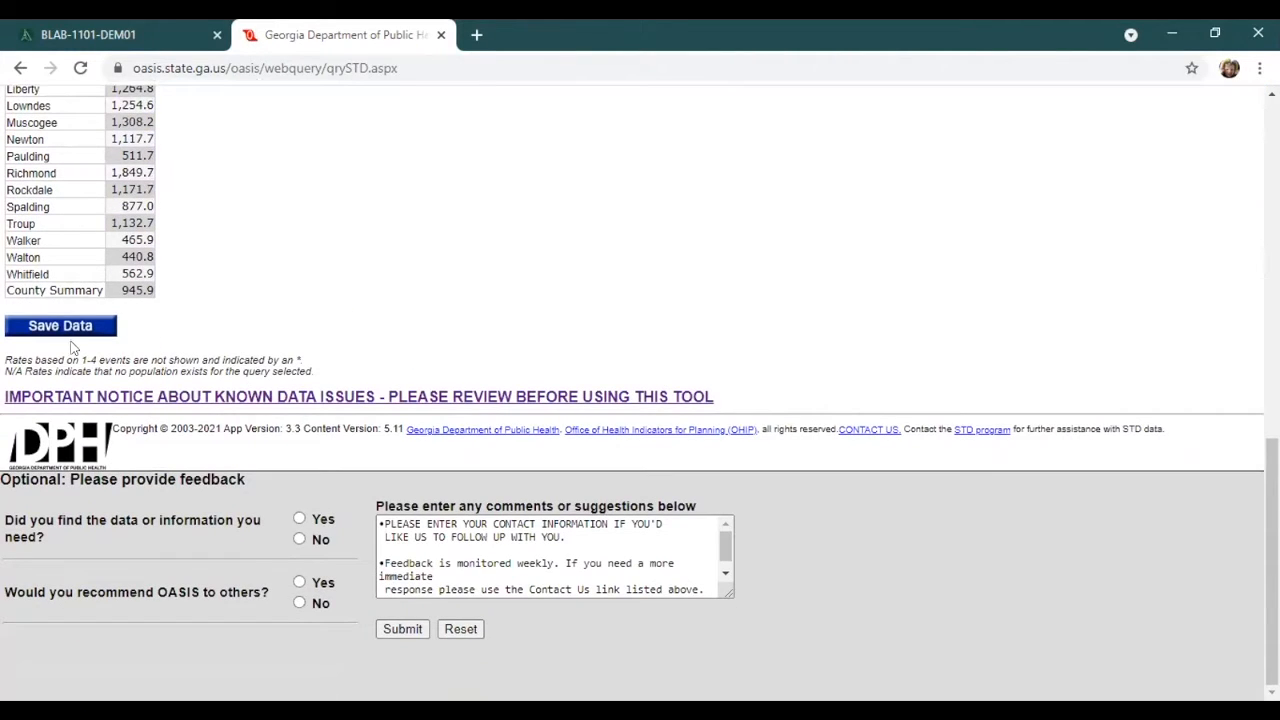
scroll(323, 314, up, 15)
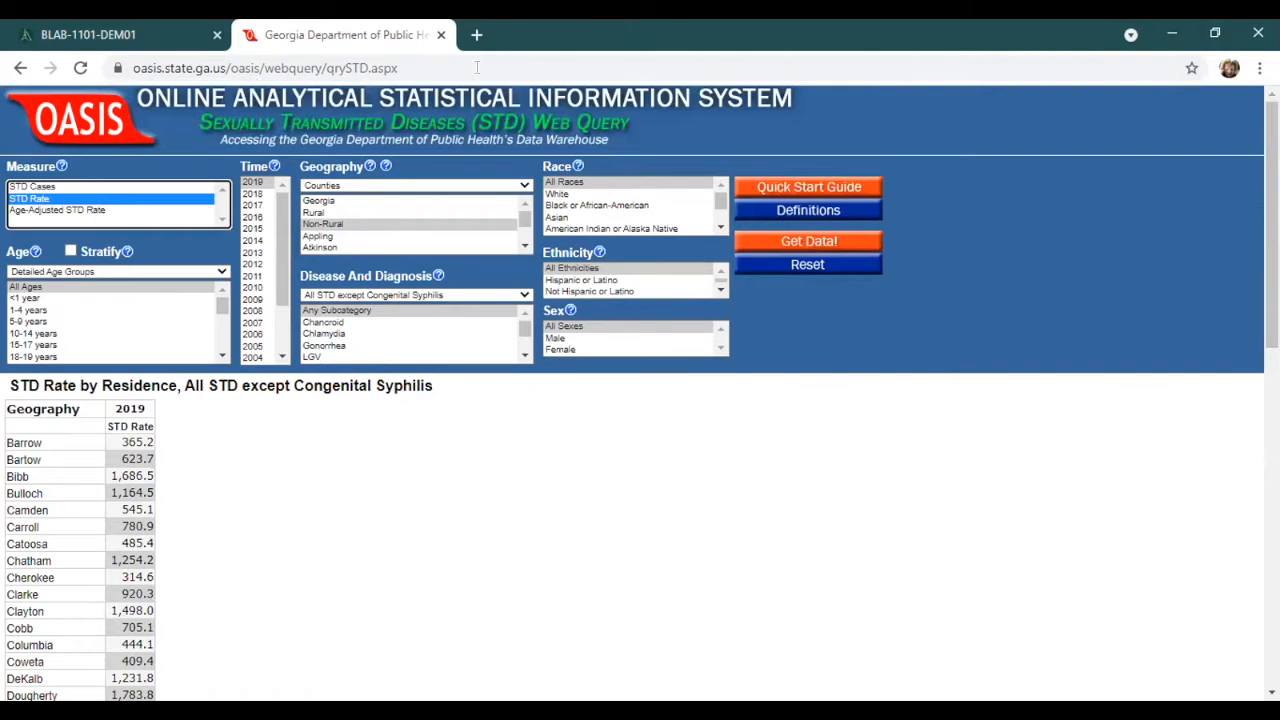
click(441, 34)
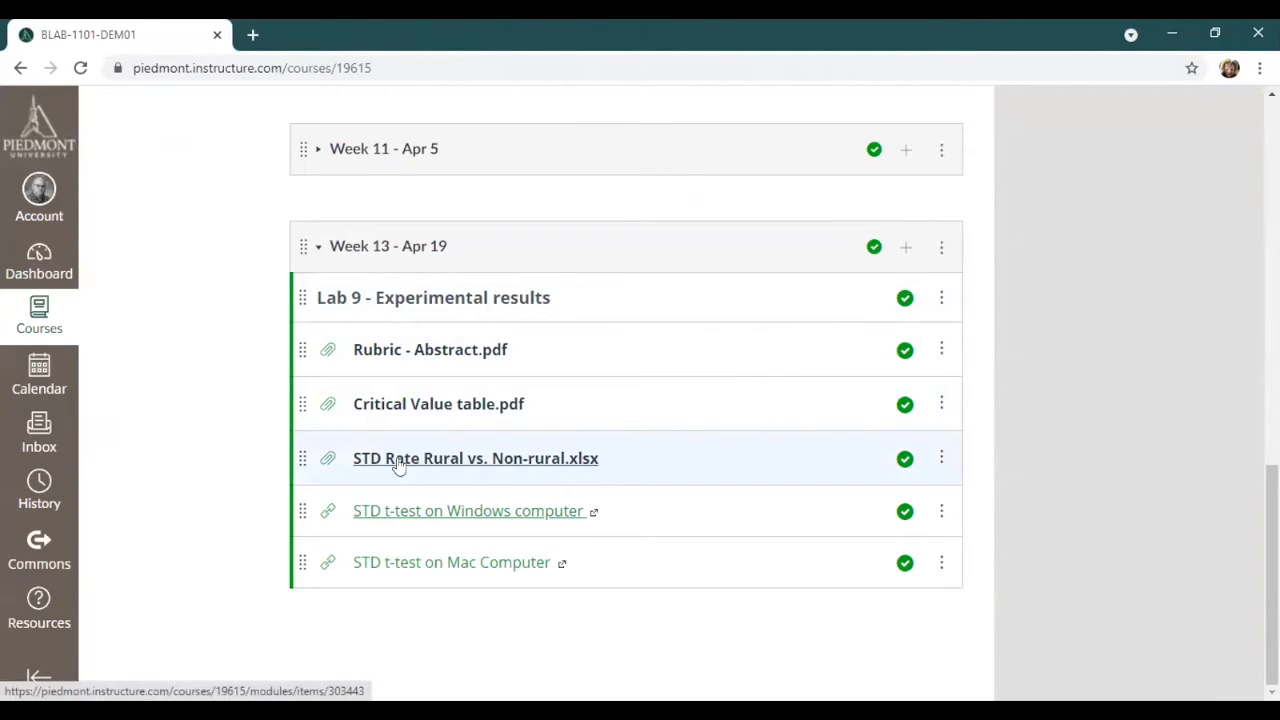
Open STD Rate Rural vs. Non-rural.xlsx from the Week 13 module and look through its two data columns.
click(440, 466)
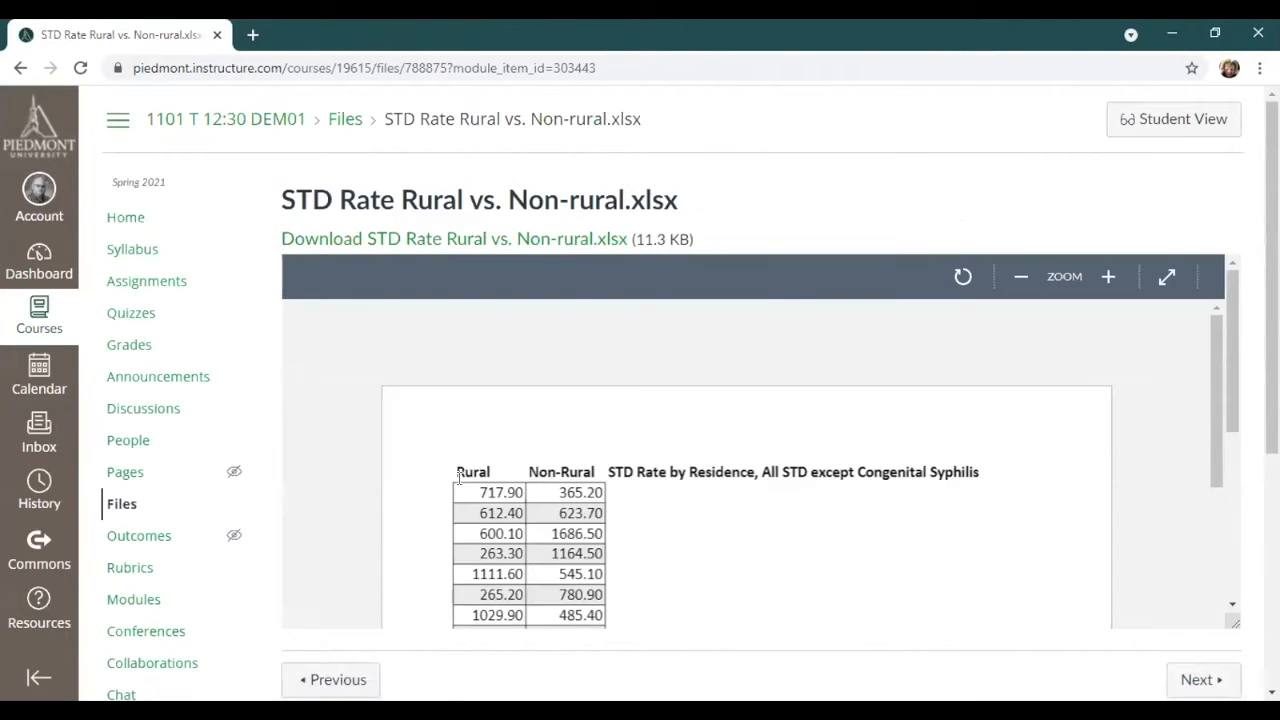
scroll(530, 495, down, 15)
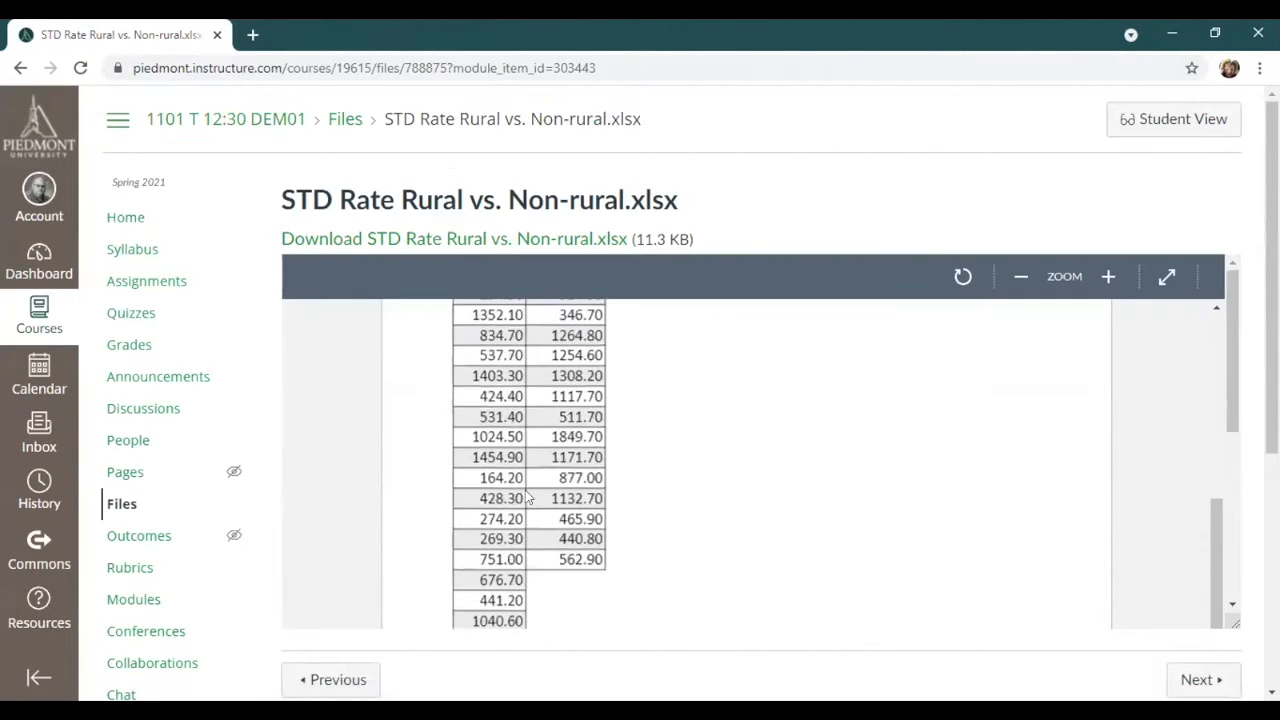
scroll(530, 495, up, 15)
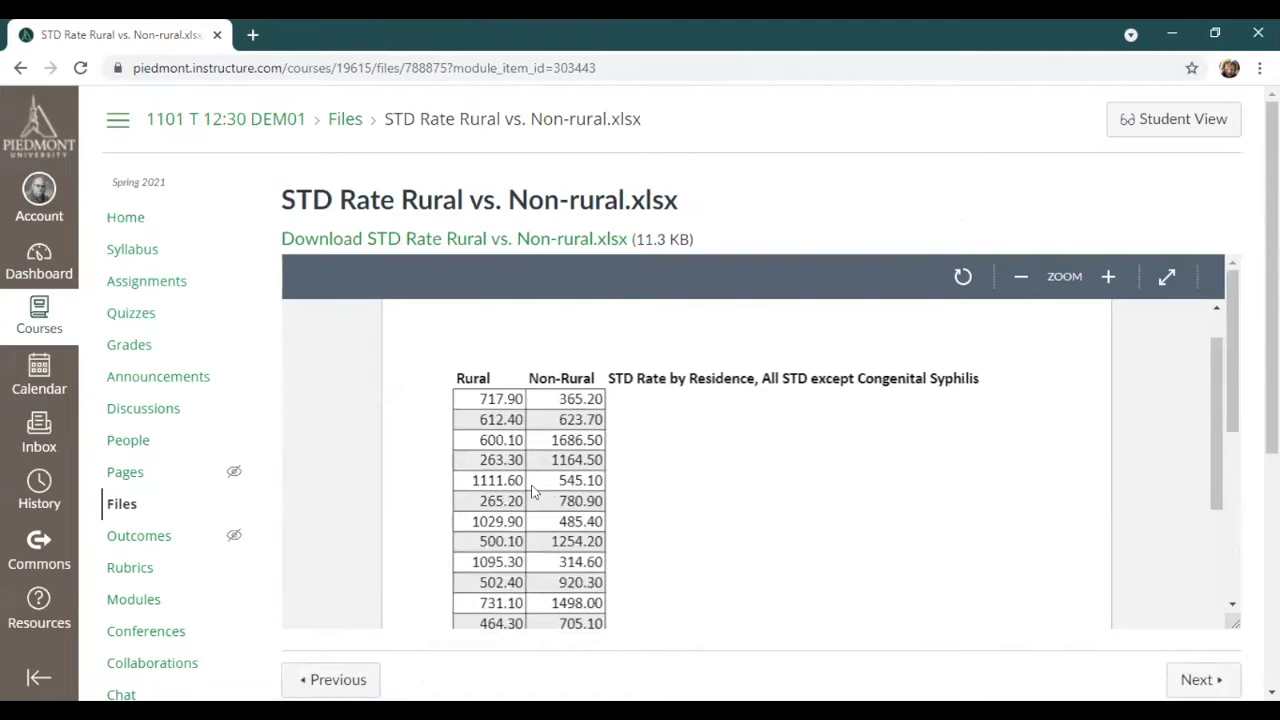
Download STD Rate Rural vs. Non-rural.xlsx, open it in Excel, and enable editing.
click(355, 245)
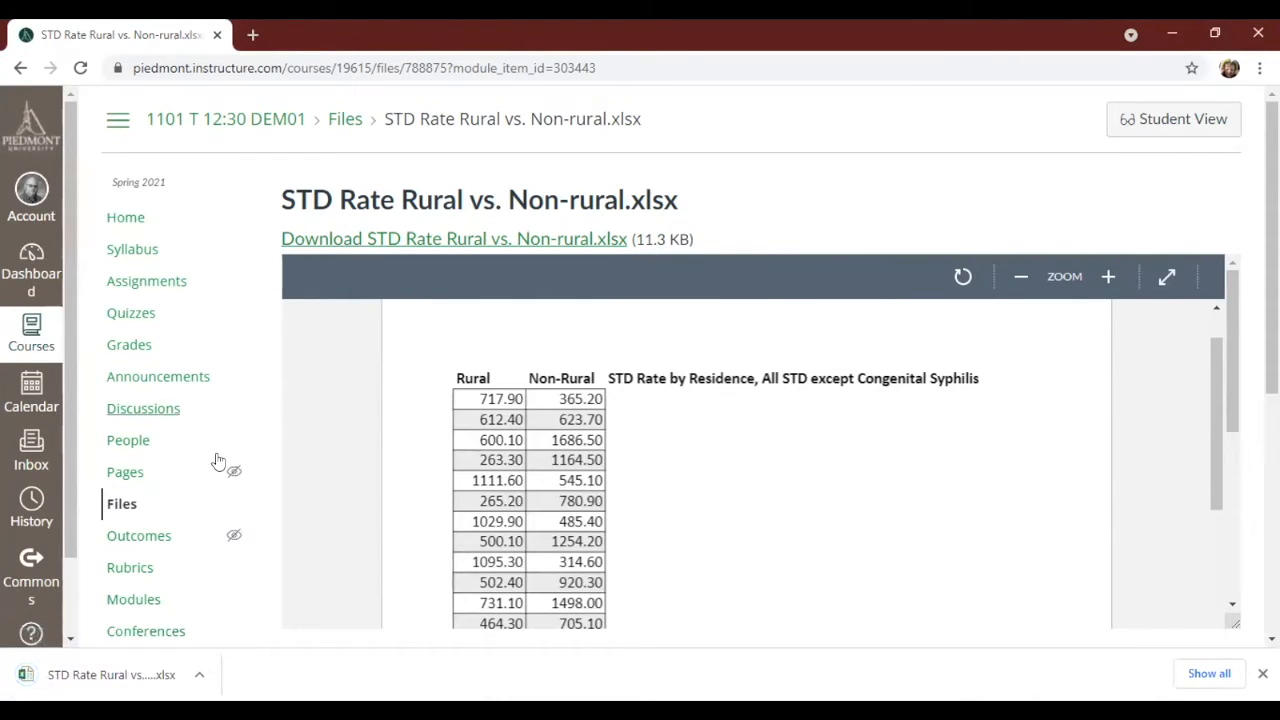
click(120, 677)
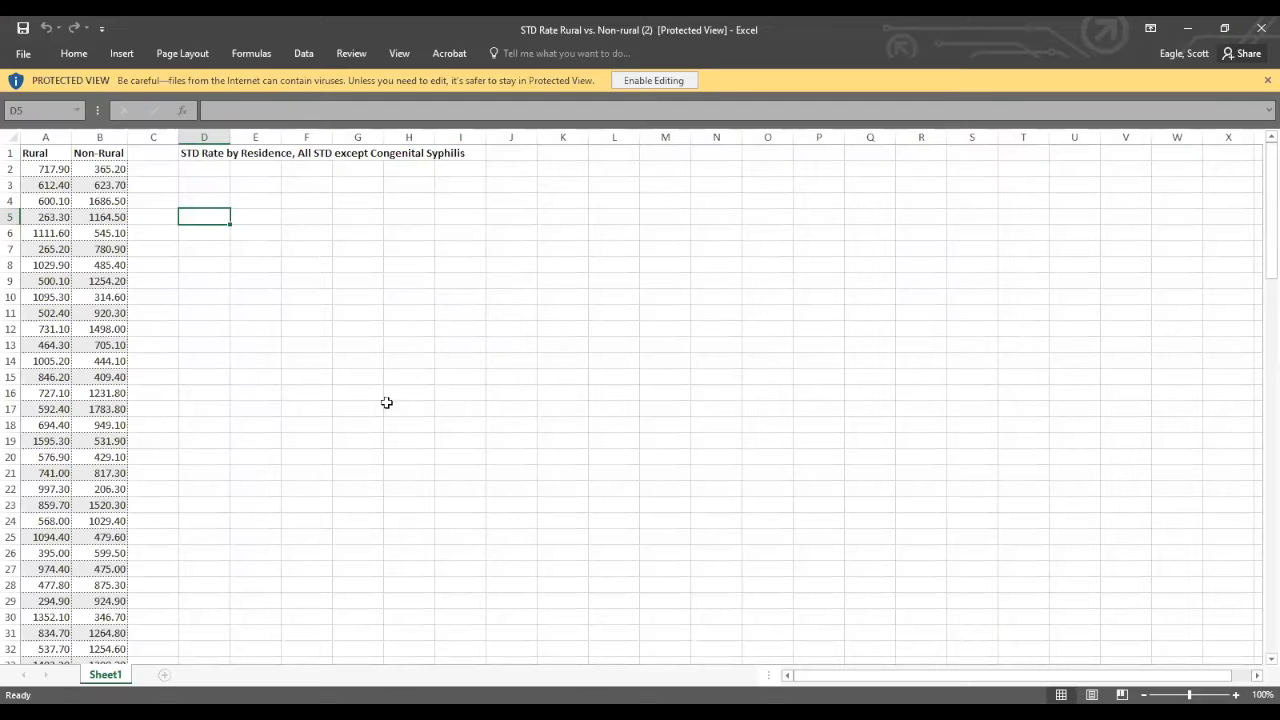
click(660, 80)
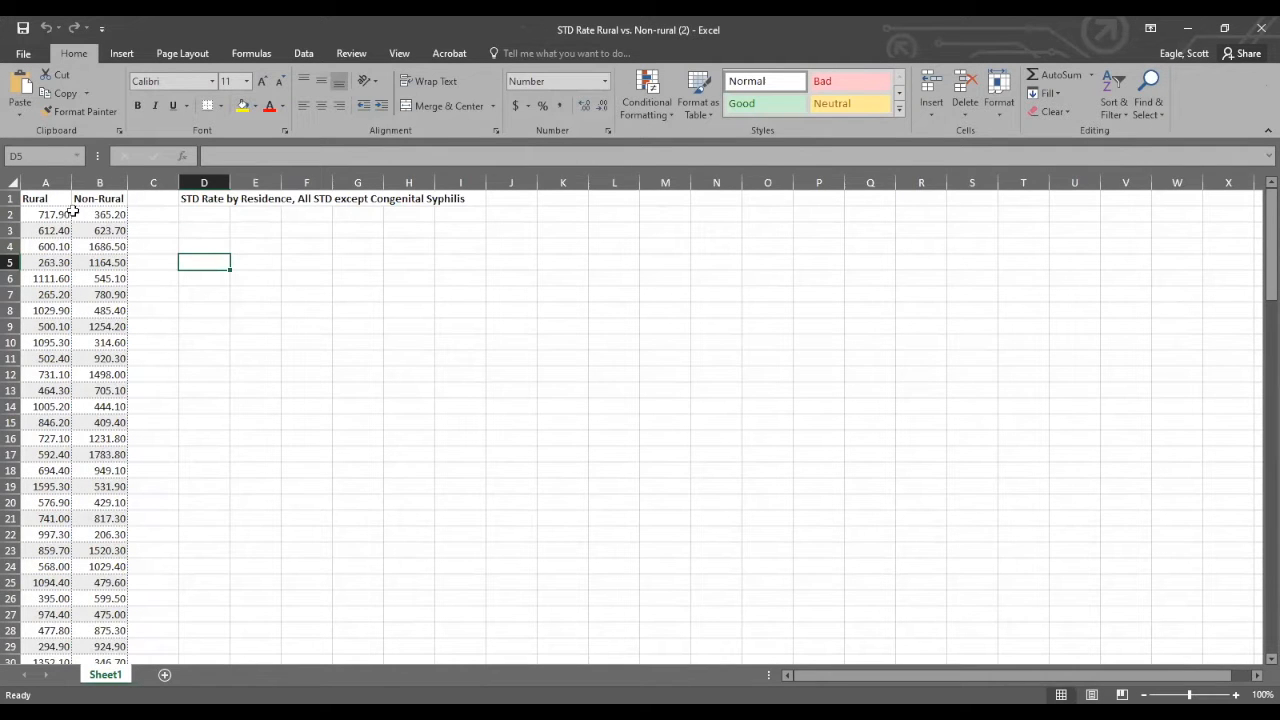
Check the data analysis tools, display Excel's add-in options, and select the Analysis ToolPak - VBA entry.
click(190, 232)
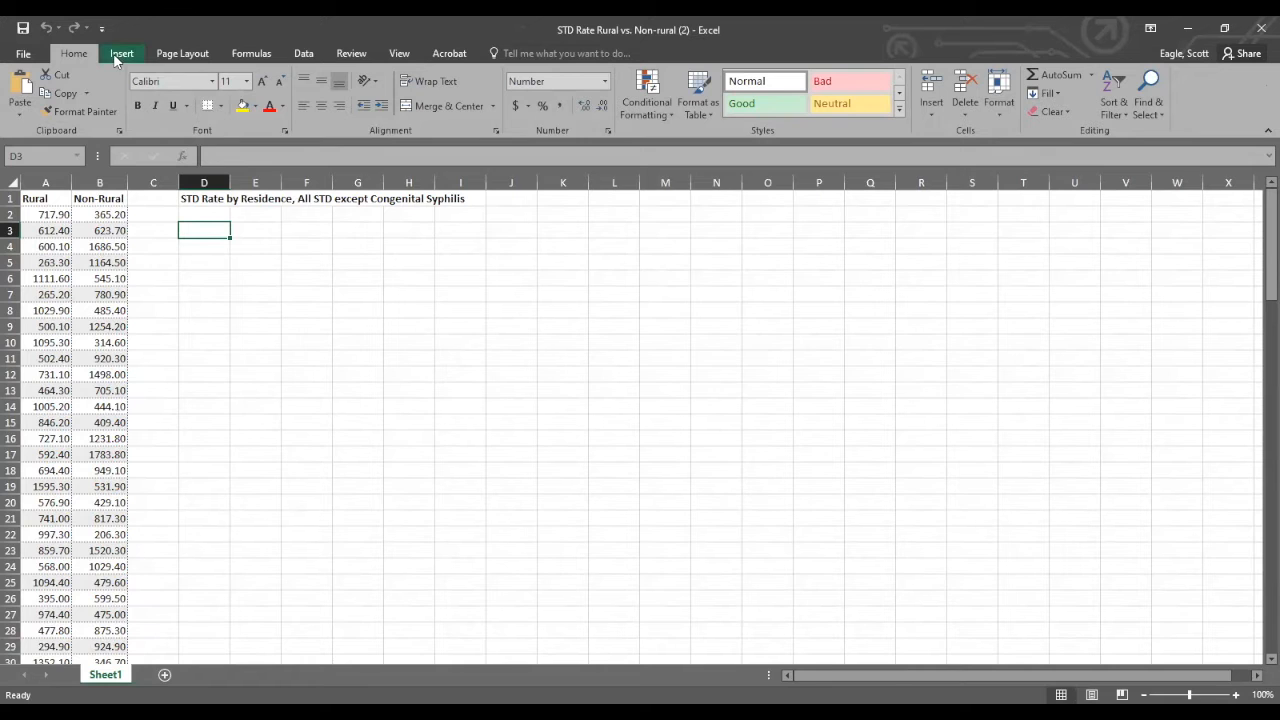
click(304, 54)
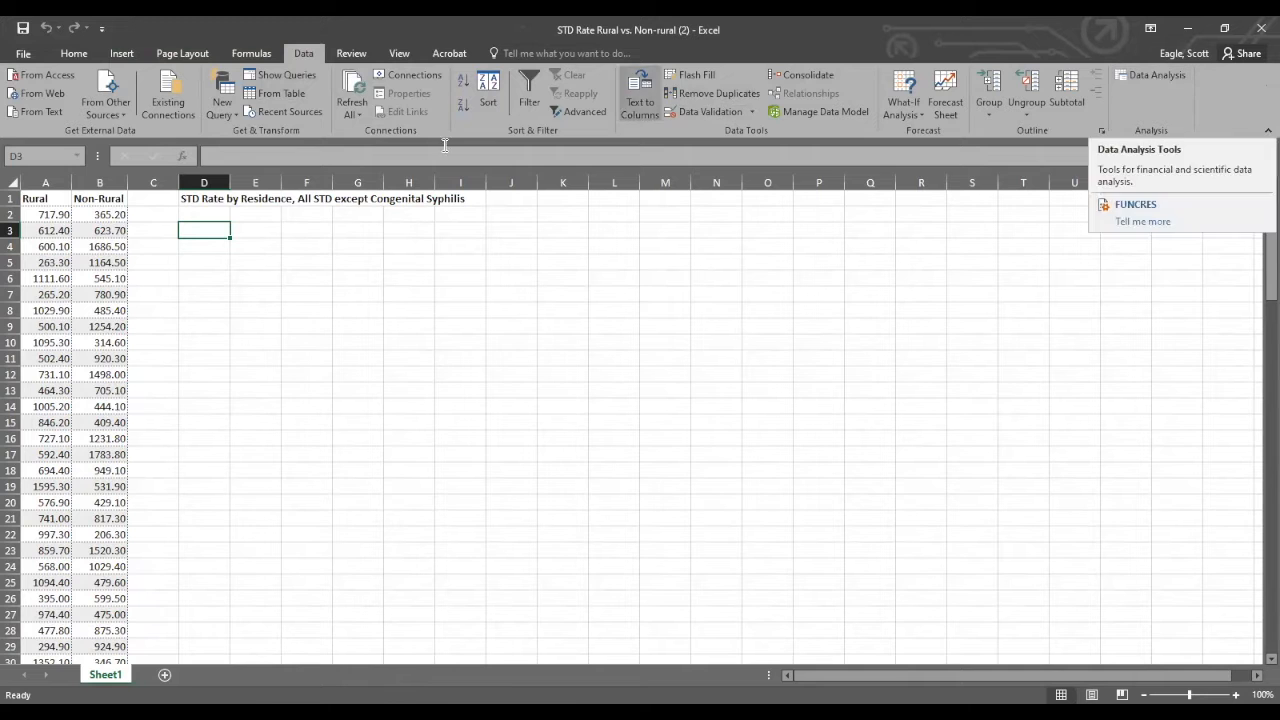
click(20, 54)
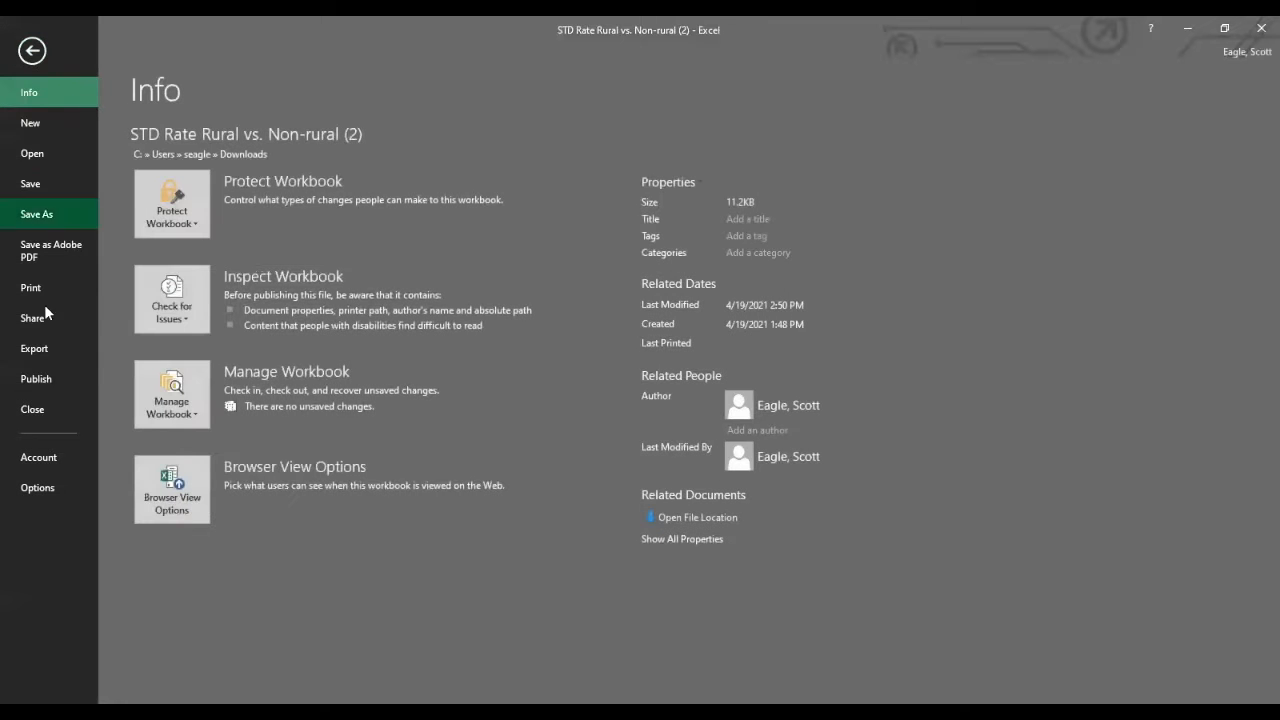
click(38, 479)
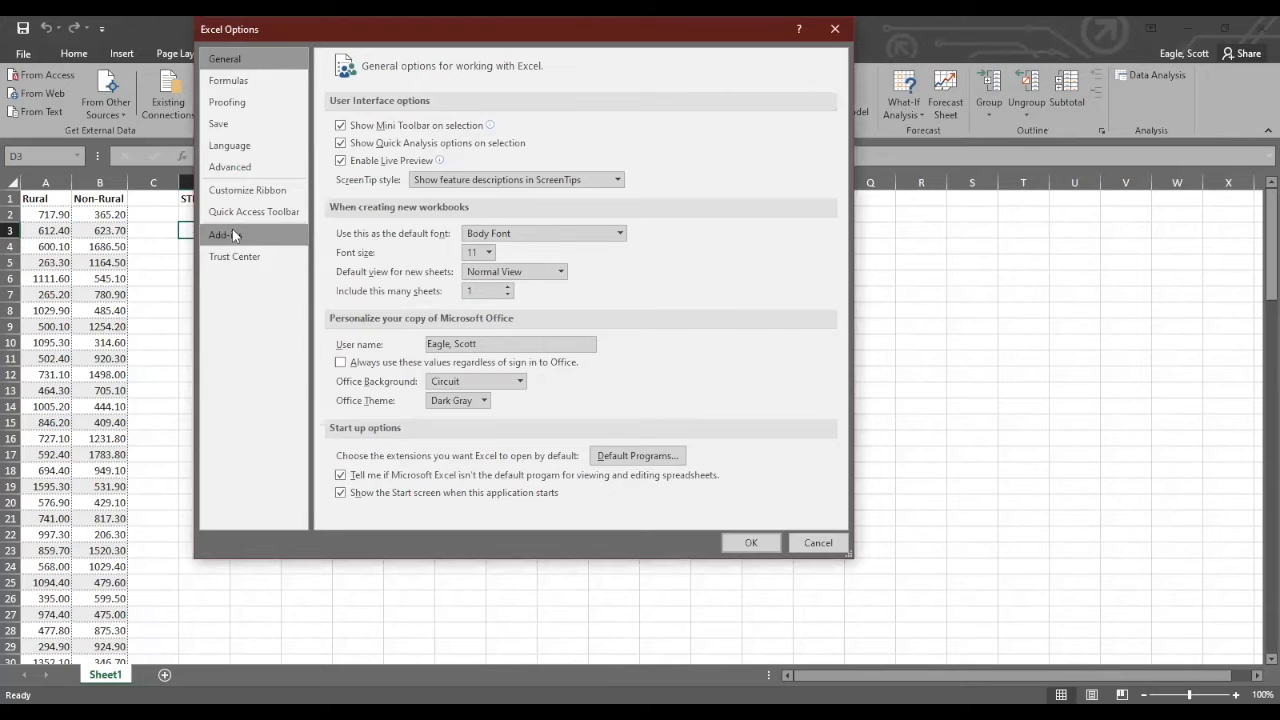
click(232, 235)
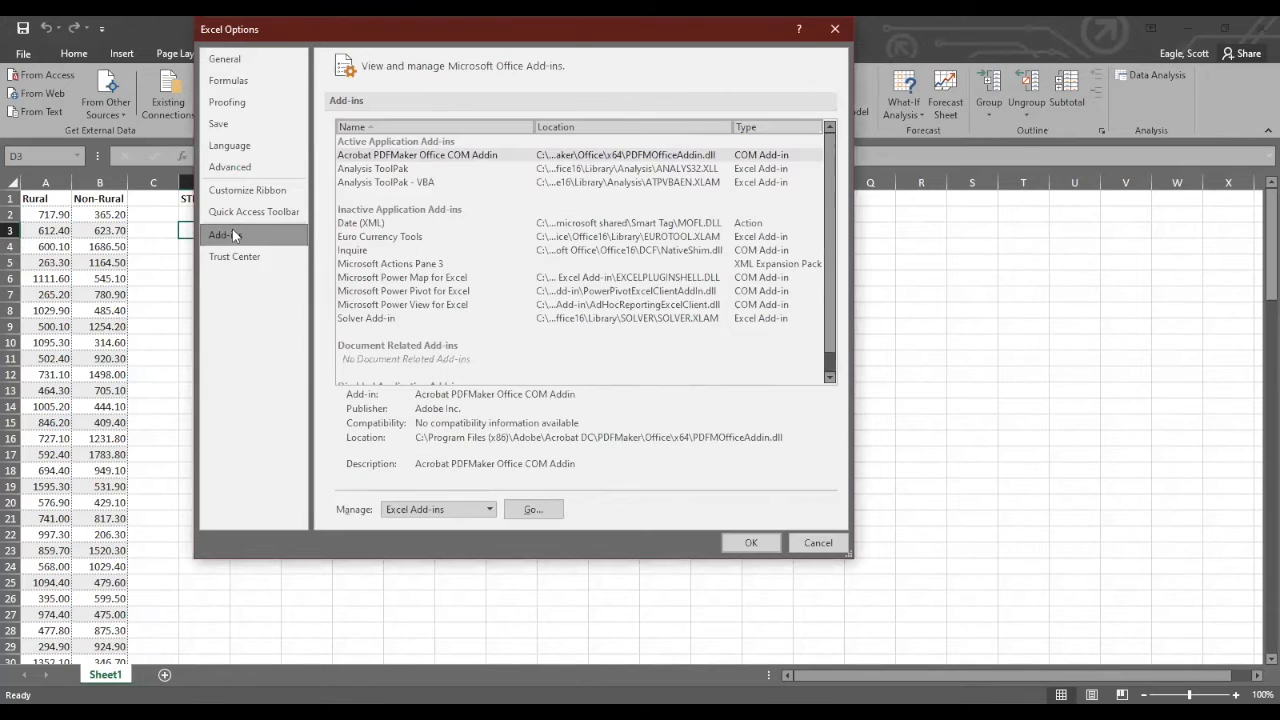
click(385, 172)
click(385, 184)
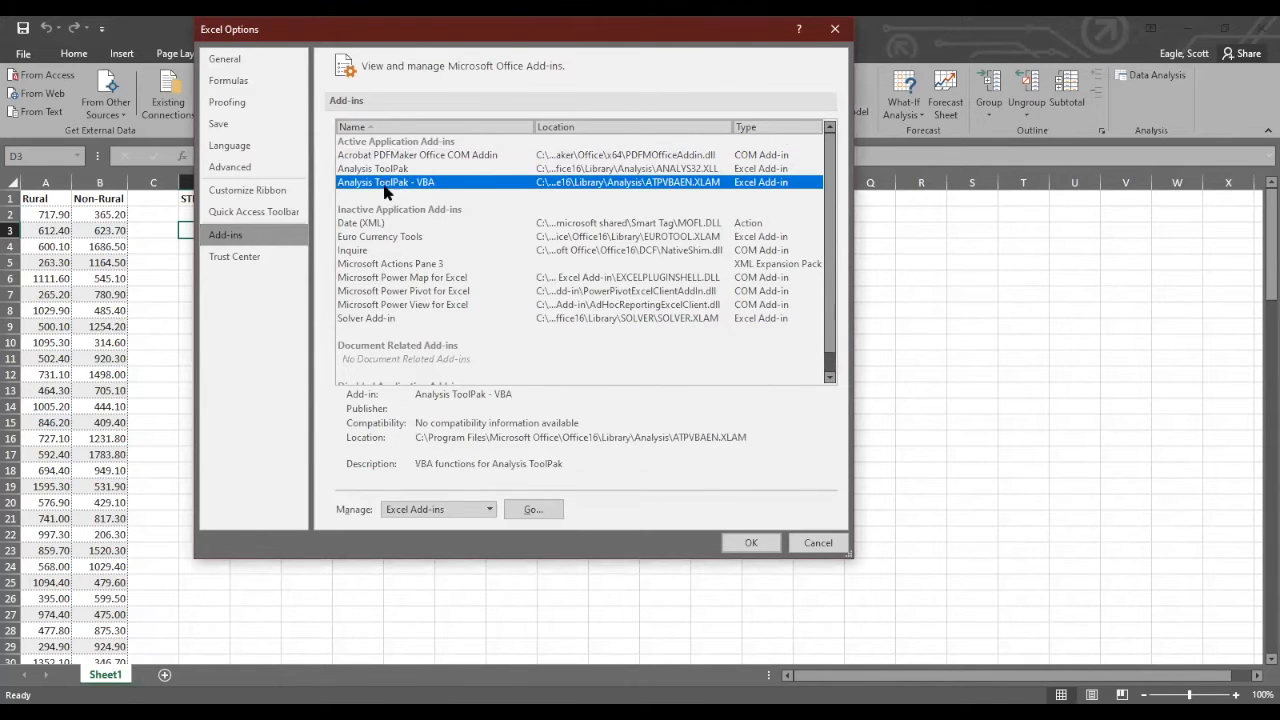
Open the manager for Excel Add-ins and enable both Analysis ToolPak and Analysis ToolPak - VBA.
click(490, 510)
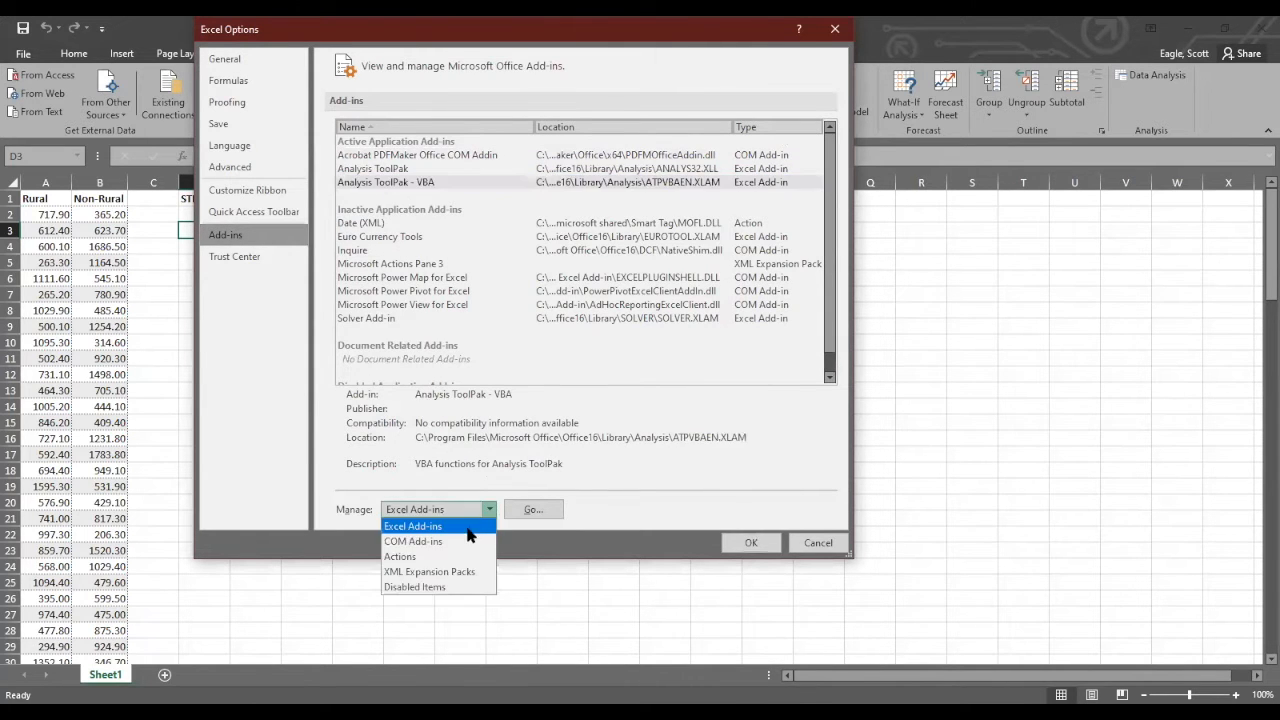
click(451, 527)
click(533, 512)
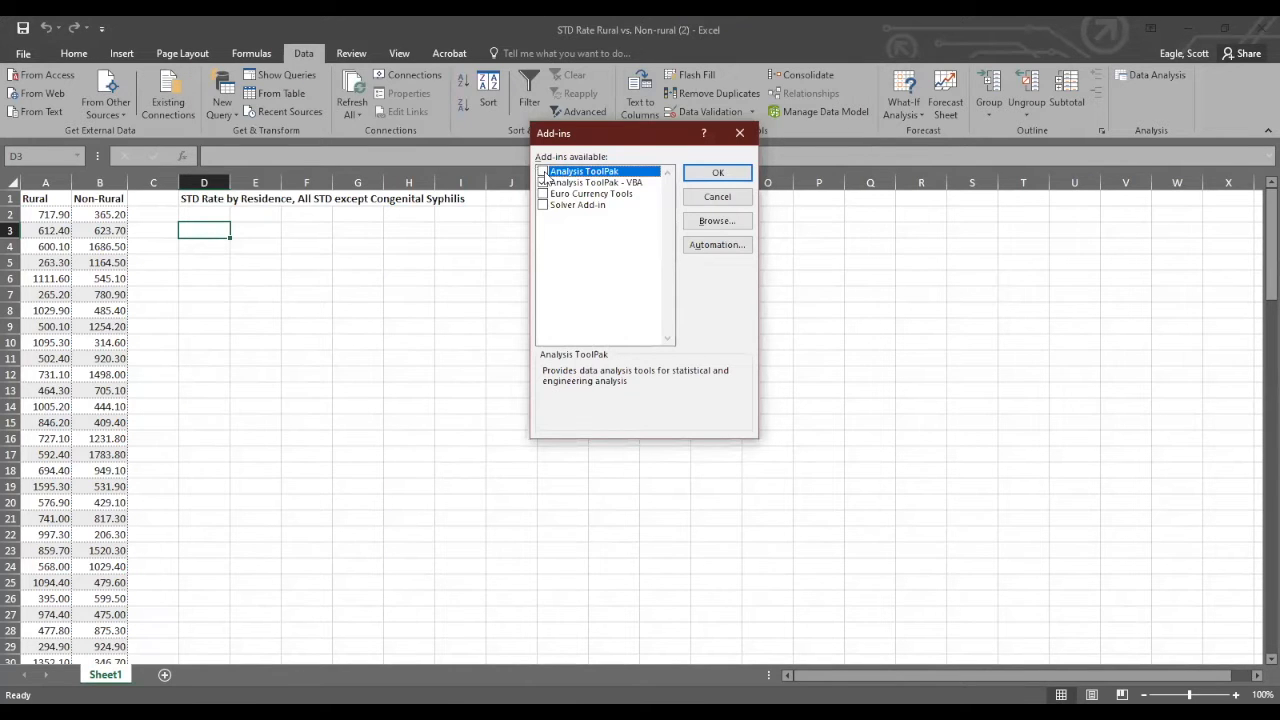
click(543, 184)
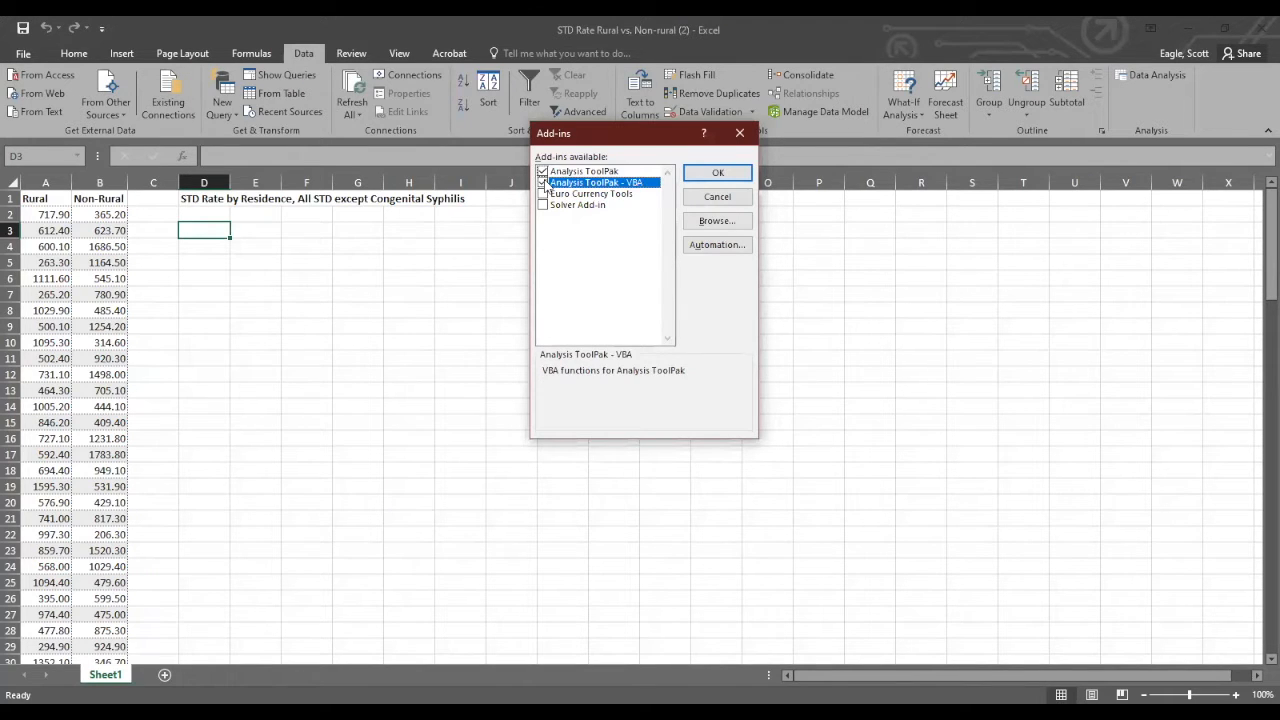
click(703, 174)
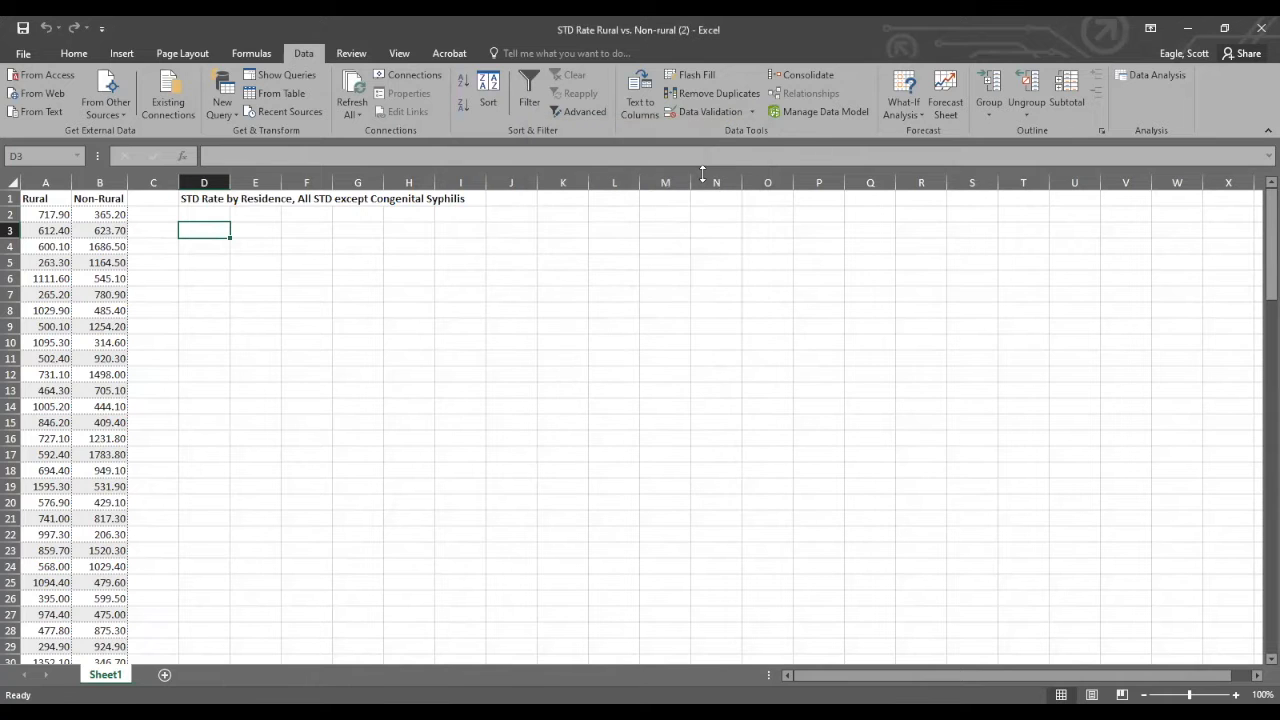
Start the data analysis tool t-Test: Two-Sample Assuming Equal Variances.
click(1158, 78)
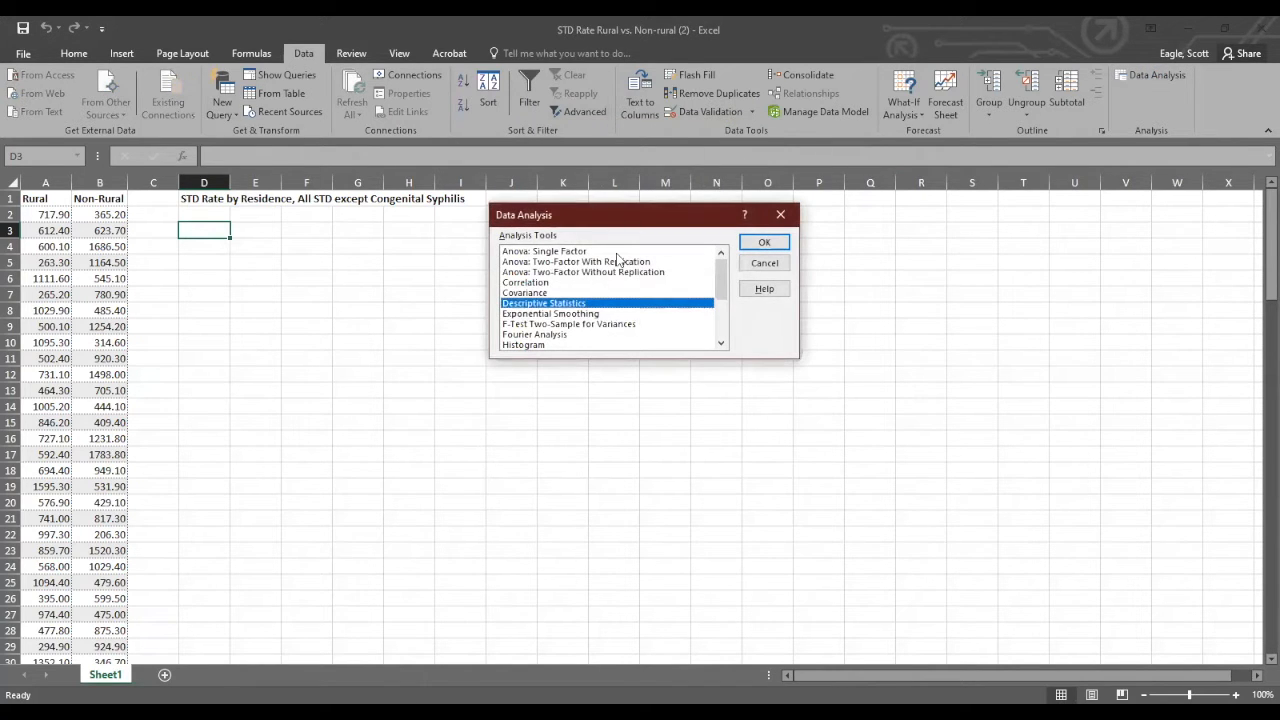
scroll(580, 318, down, 3)
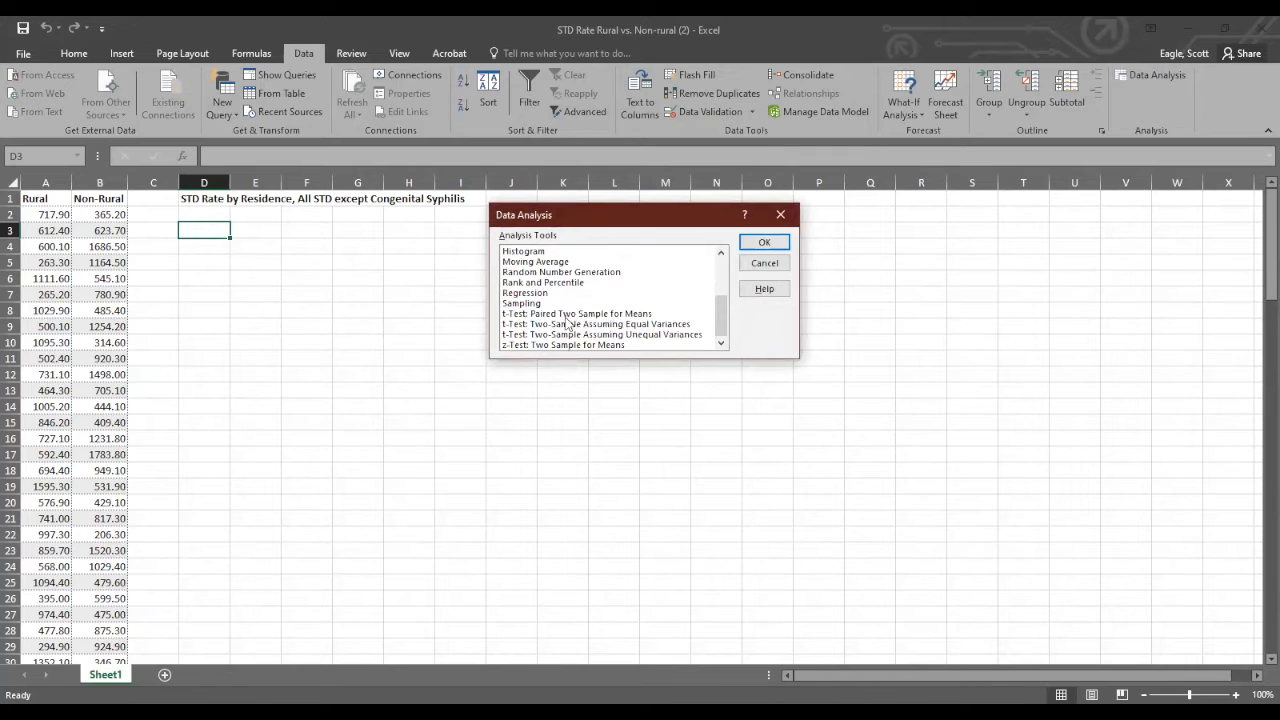
click(548, 325)
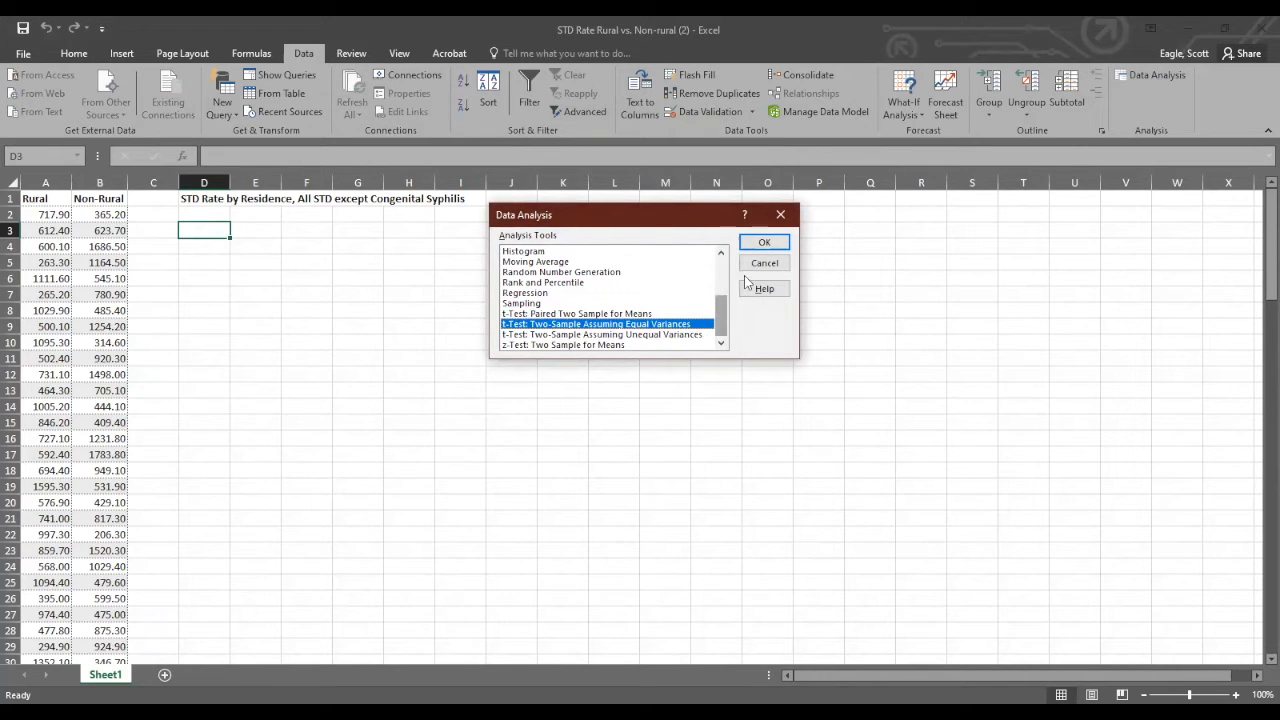
click(764, 245)
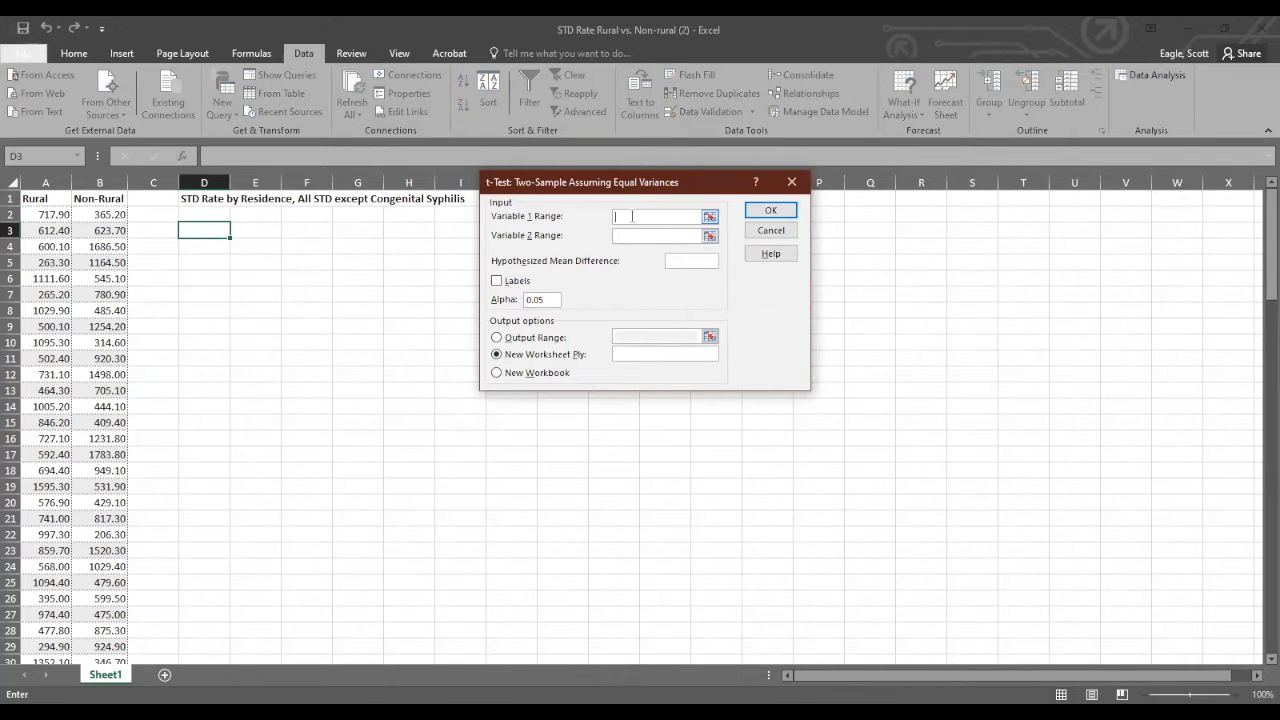
Turn on Labels for the t-test and set the Variable 1 range to the Rural column, $A$1:$A$119.
click(497, 284)
click(645, 217)
click(56, 199)
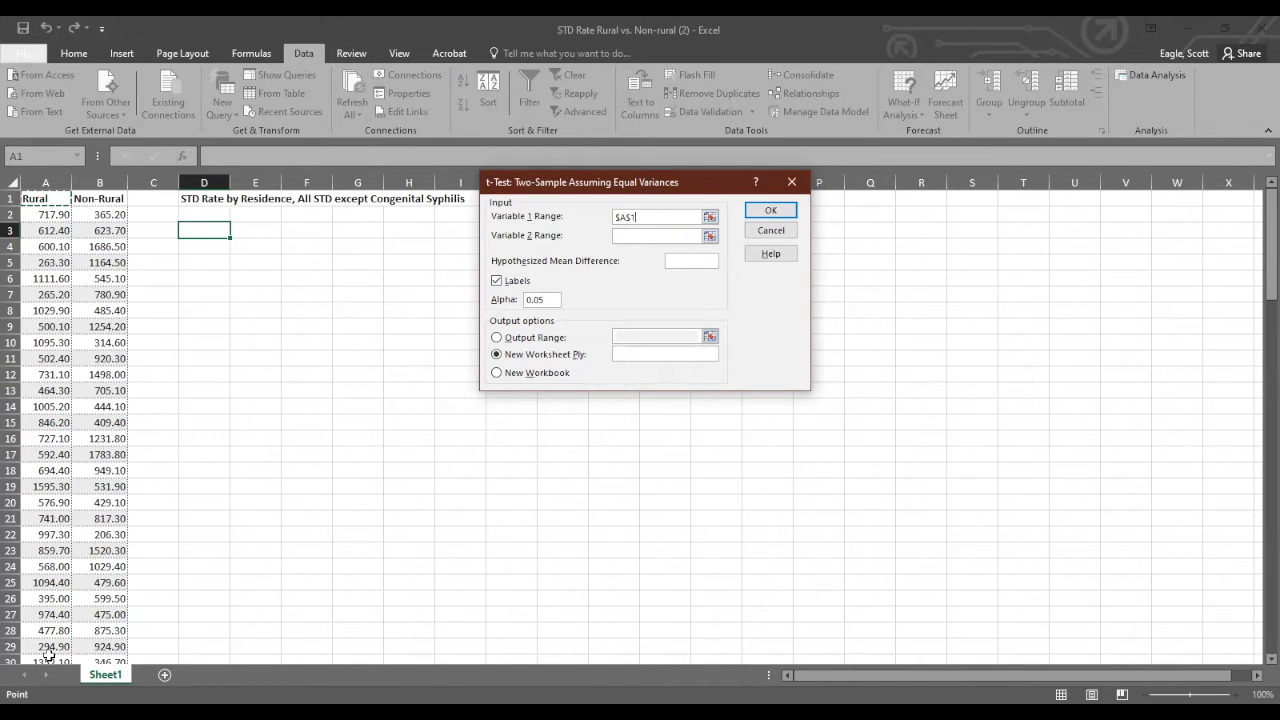
mouse_move(48, 658)
mouse_down()
mouse_move(62, 632)
mouse_move(47, 645)
mouse_up()
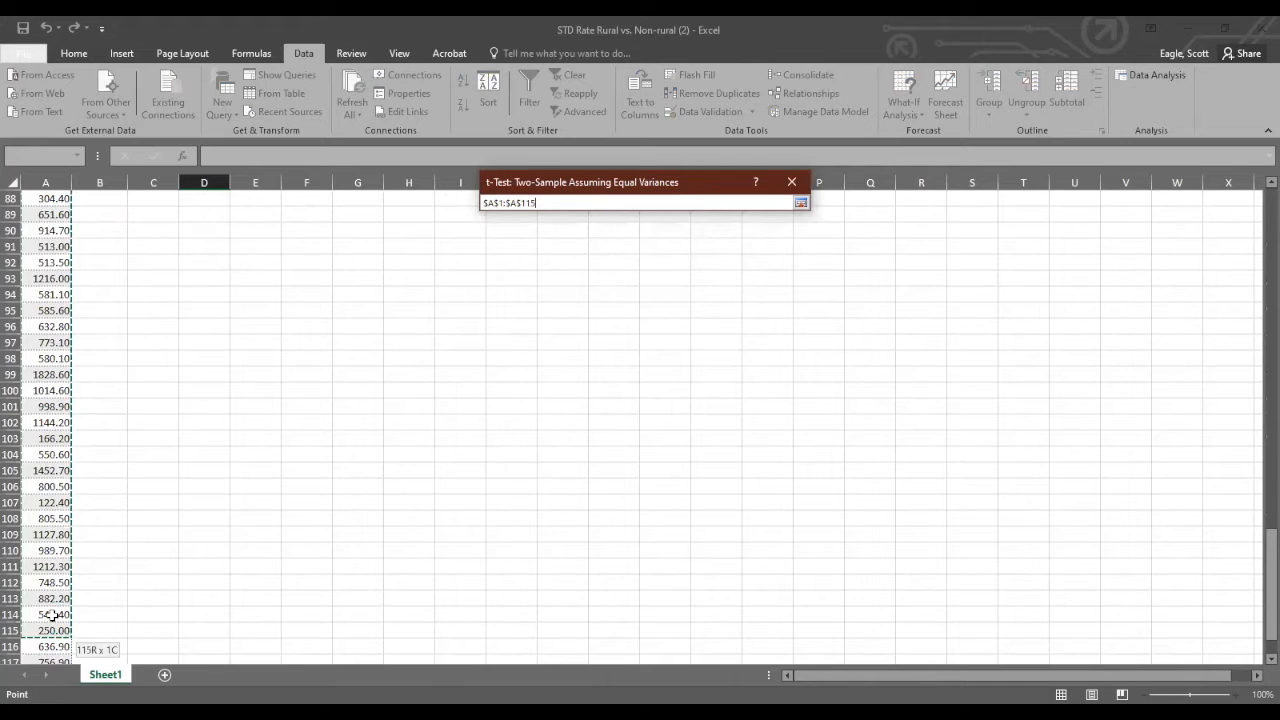
drag(50, 622, 50, 630)
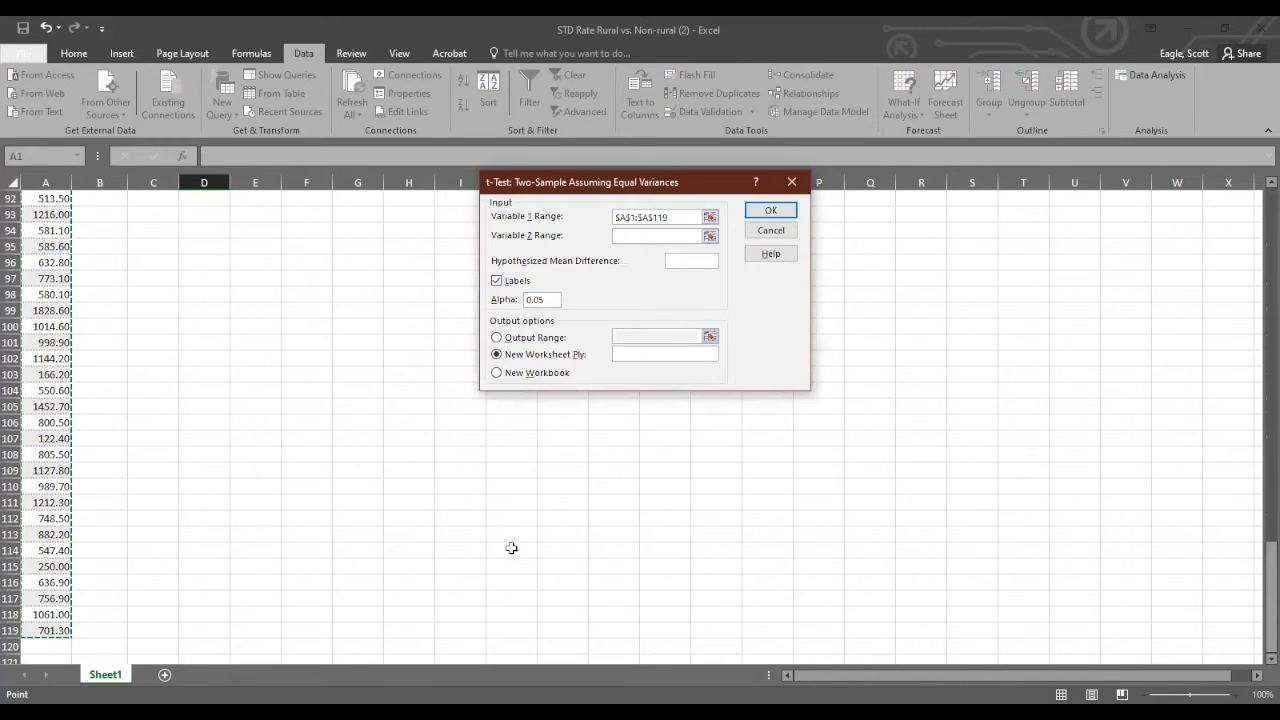
Set the Variable 2 range to the Non-Rural column, $B$1:$B$42, and run the t-test with output to a new worksheet.
click(627, 235)
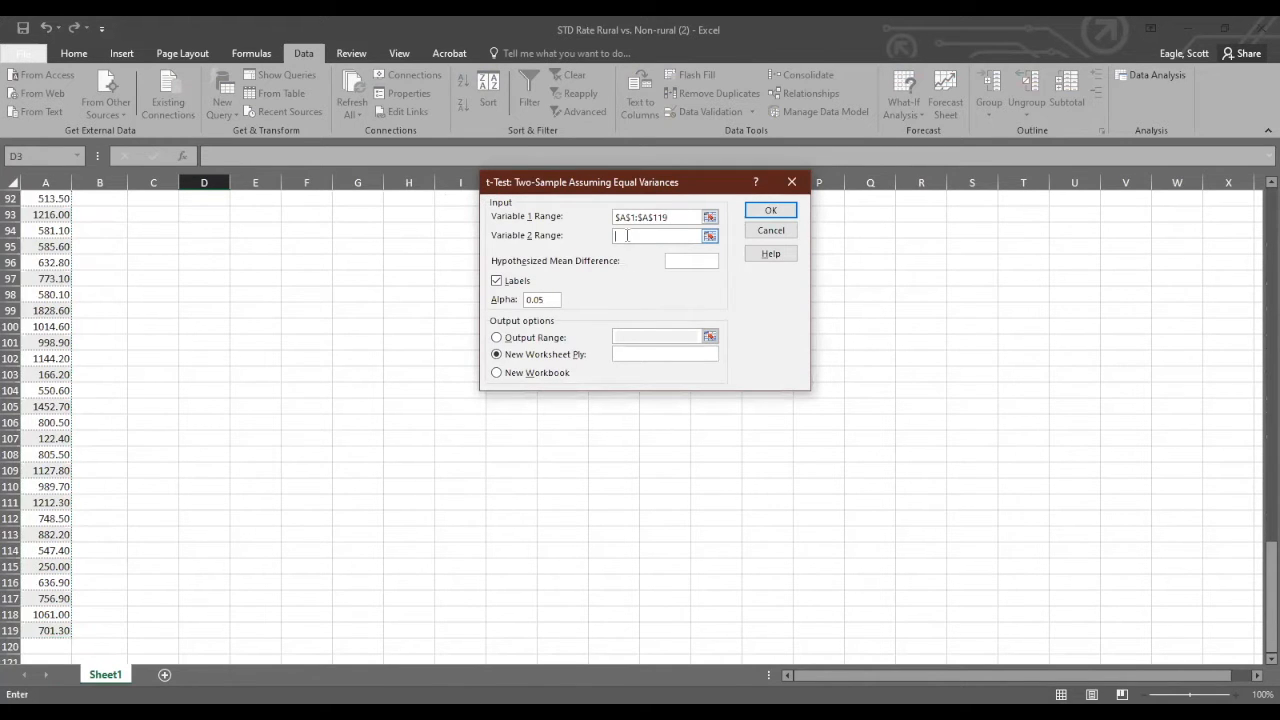
scroll(216, 273, up, 13)
scroll(216, 273, up, 17)
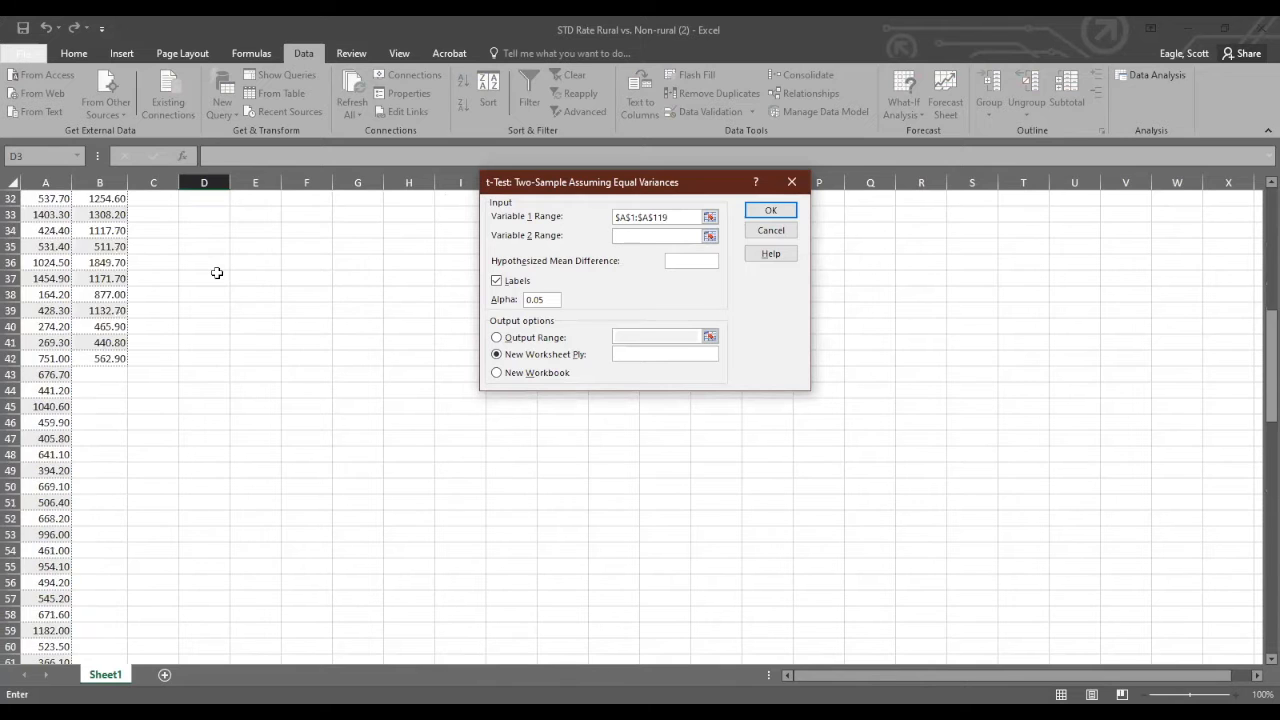
click(94, 199)
mouse_move(88, 593)
mouse_down()
mouse_move(96, 666)
mouse_move(90, 615)
mouse_up()
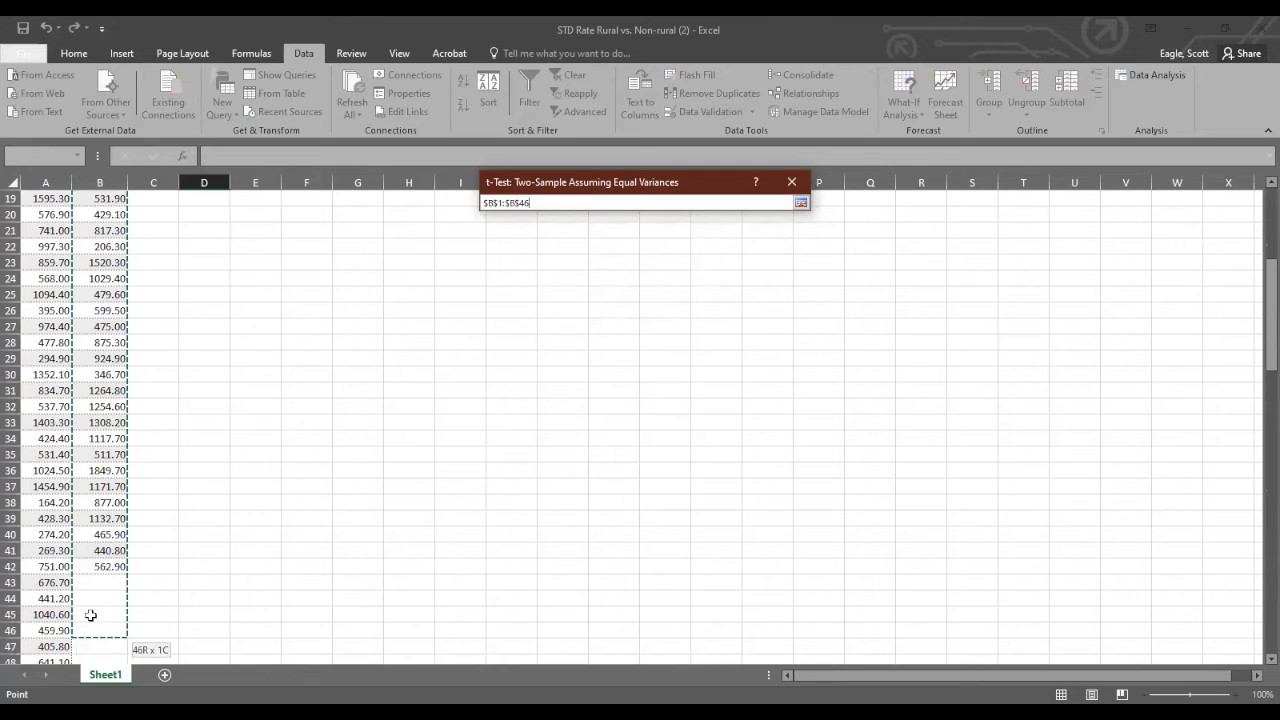
drag(89, 566, 90, 566)
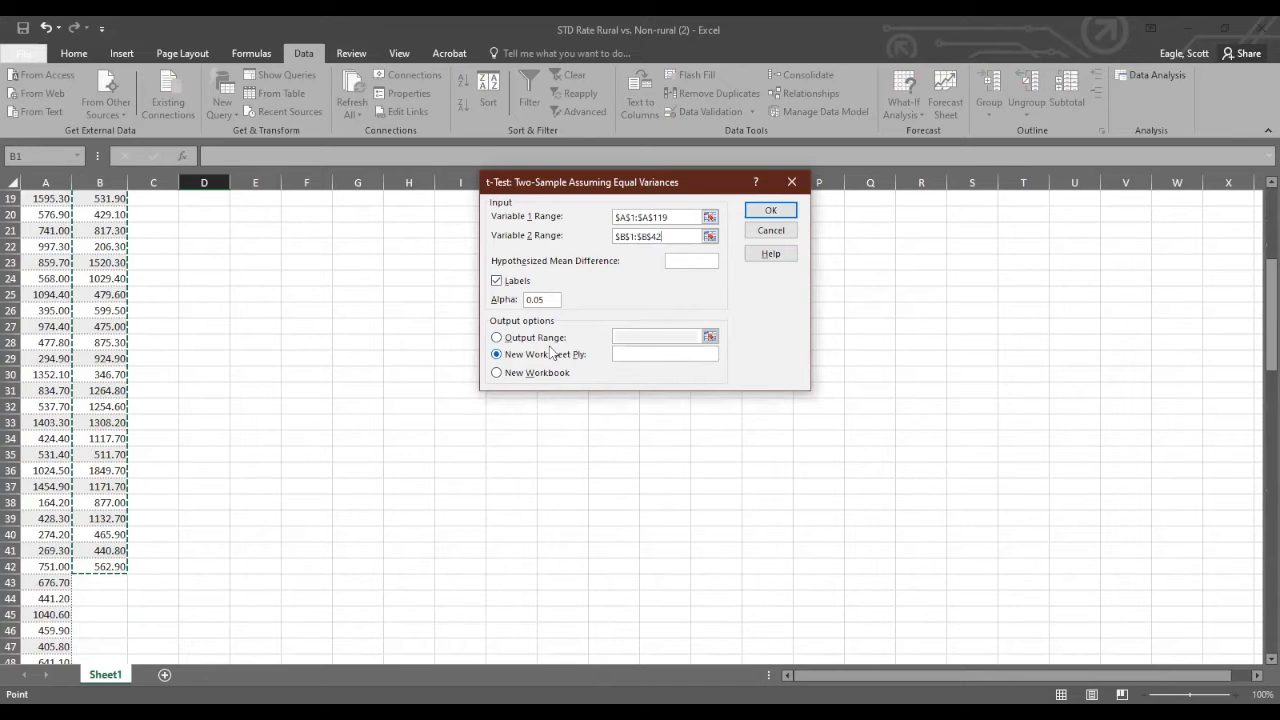
click(762, 213)
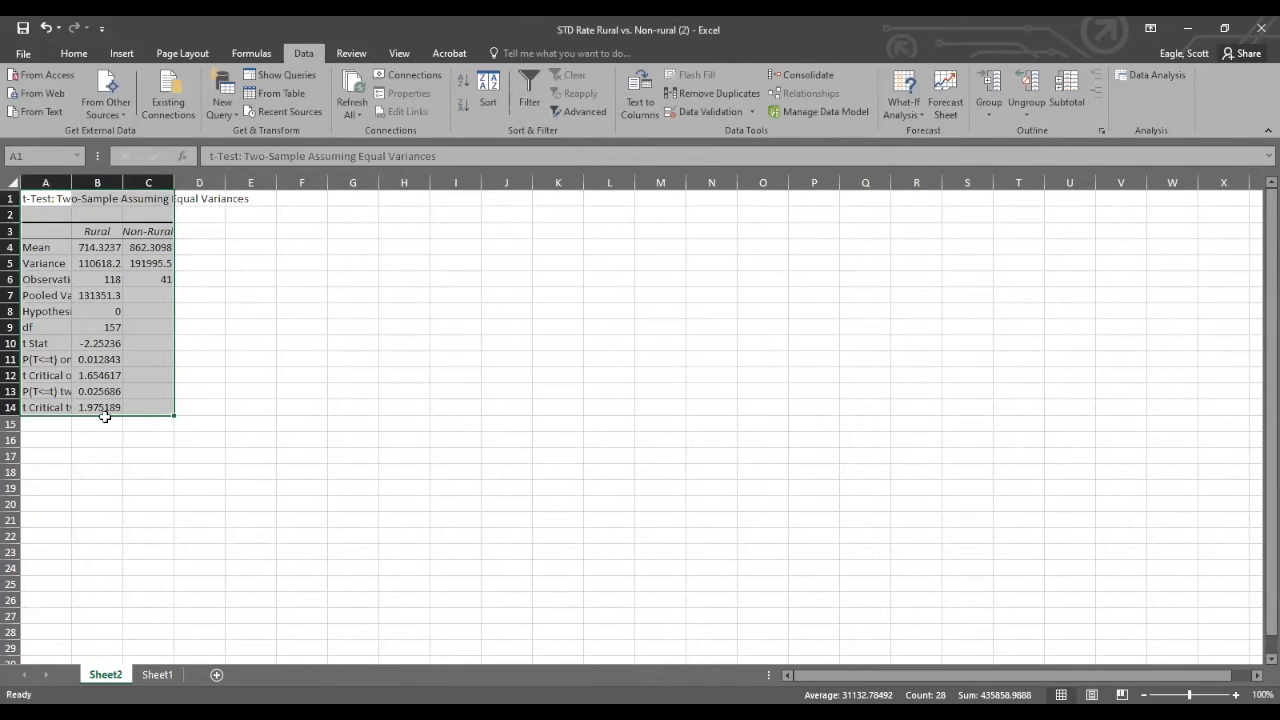
Check the source data on Sheet1, and on Sheet2 autofit columns A, B and C of the t-test output.
click(157, 674)
scroll(171, 543, up, 10)
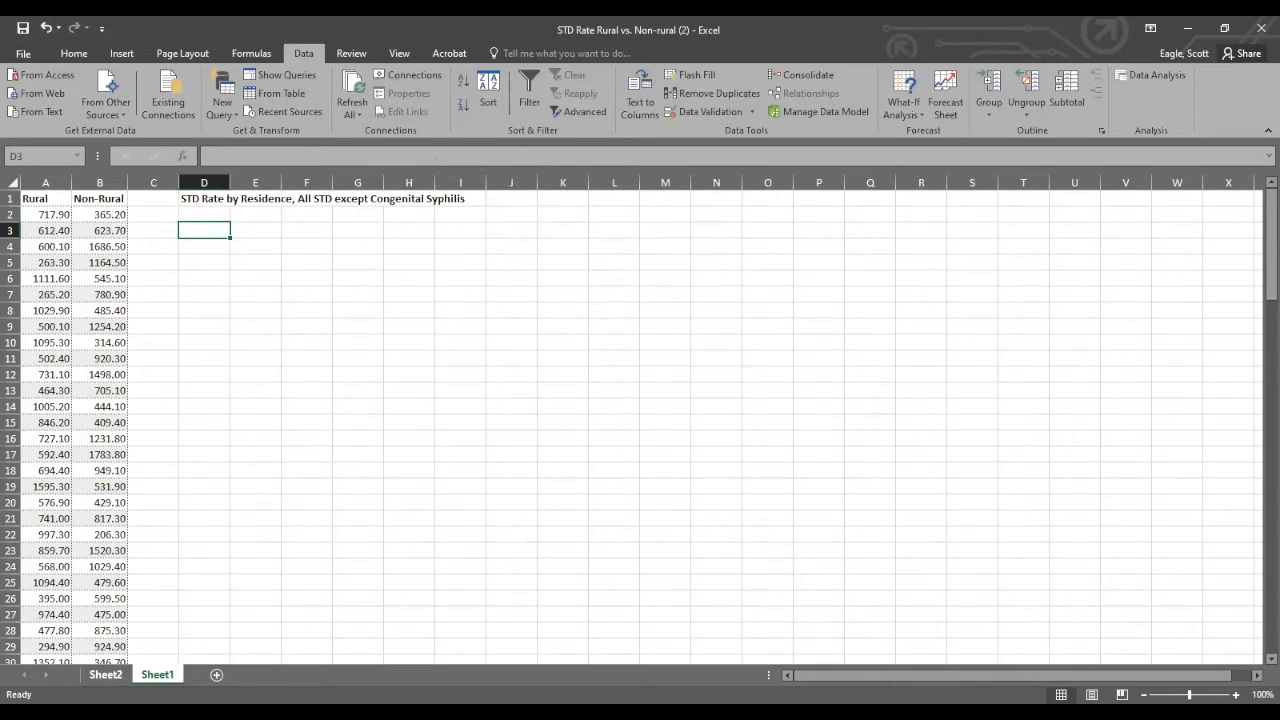
click(105, 674)
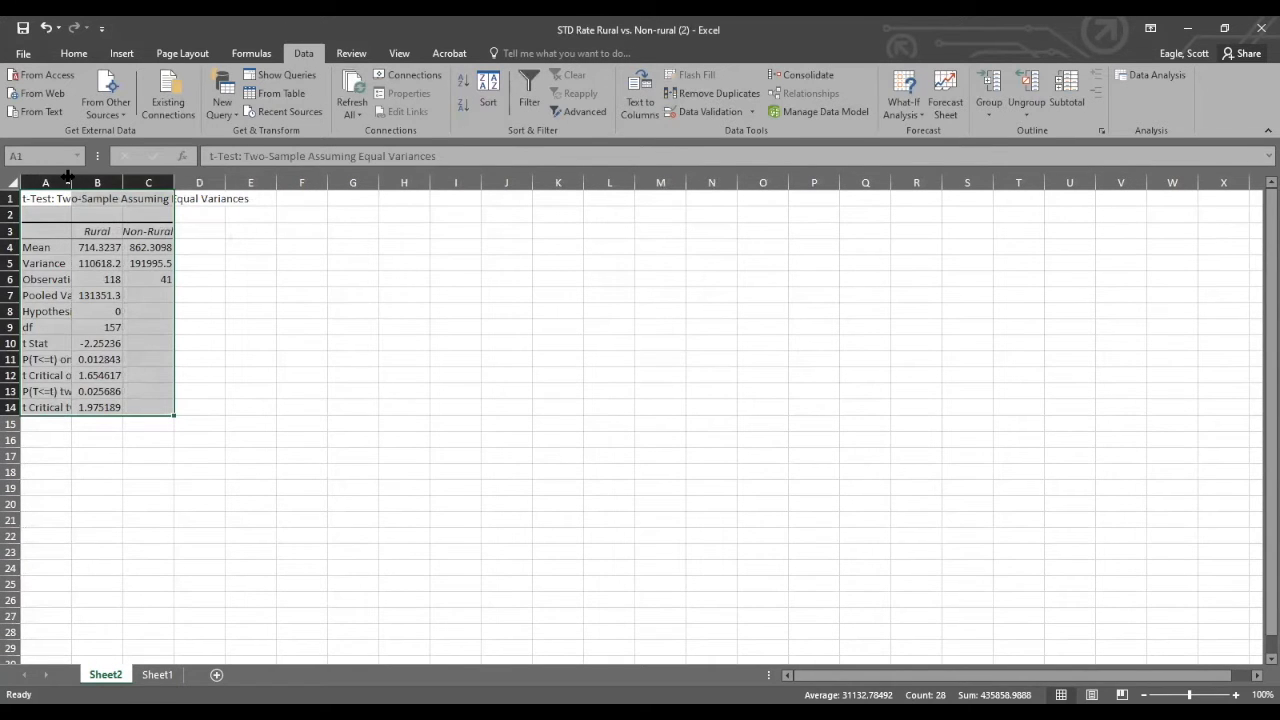
double_click(71, 182)
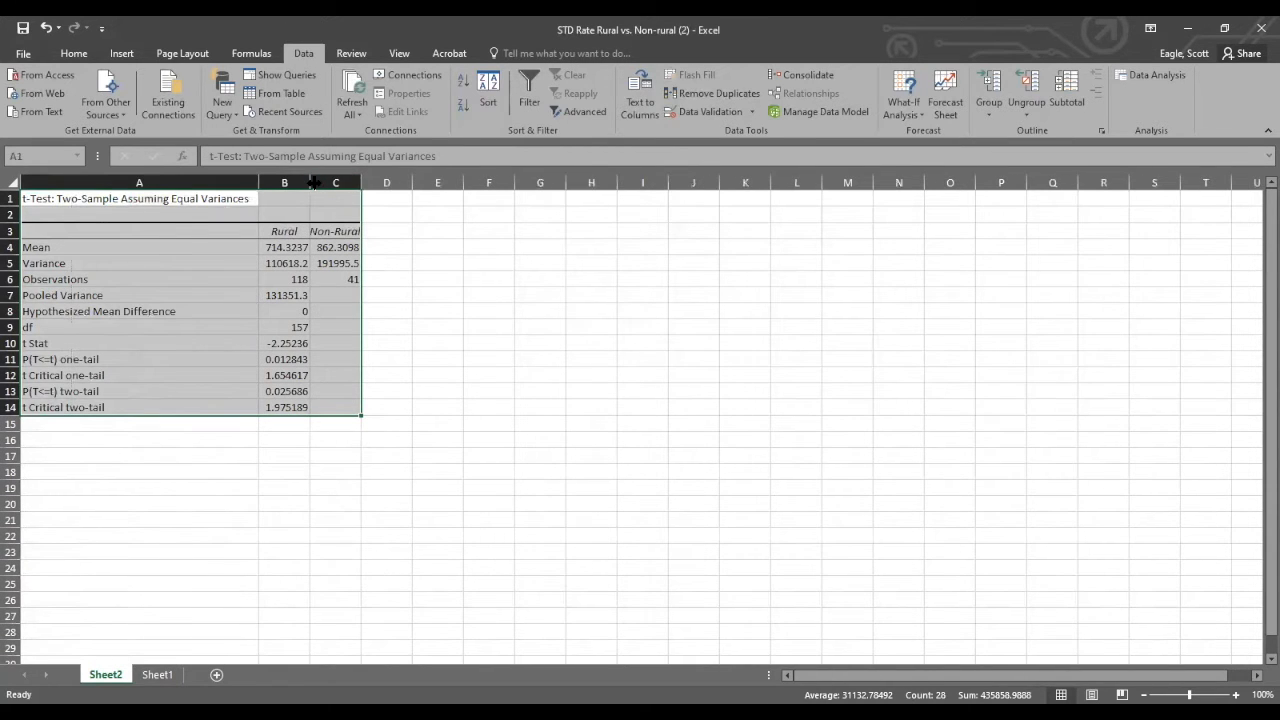
double_click(310, 182)
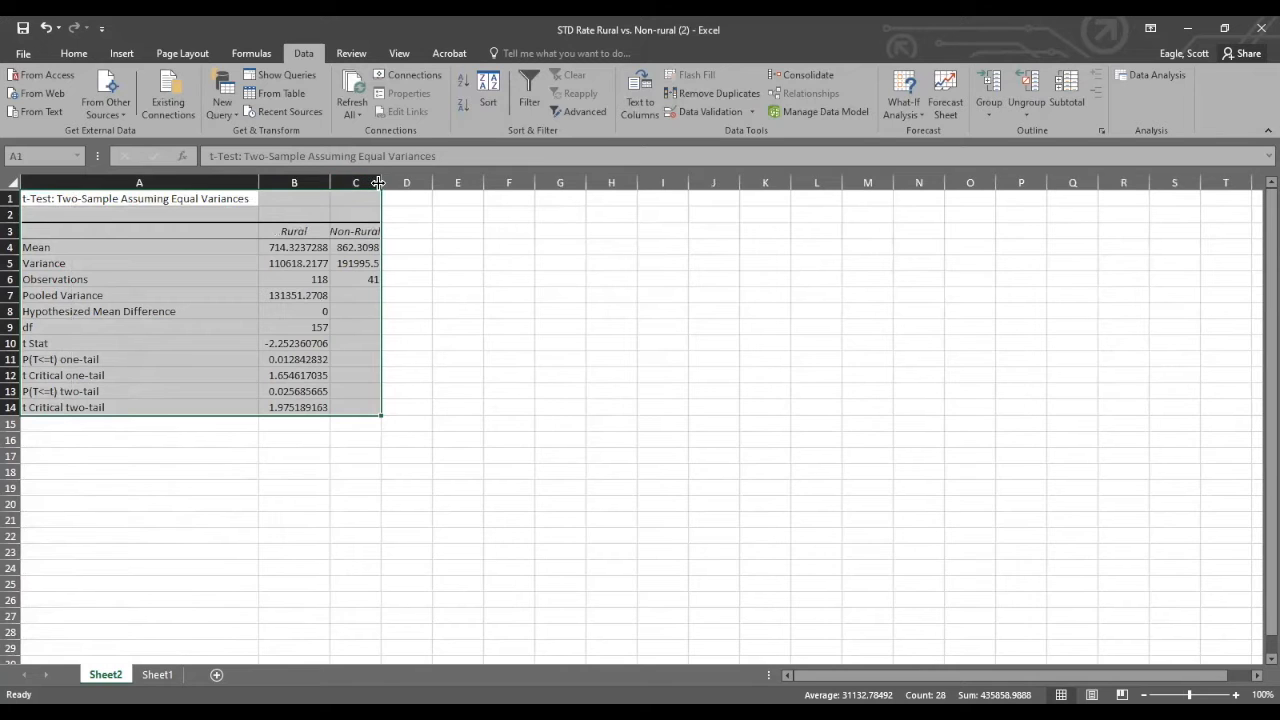
double_click(380, 182)
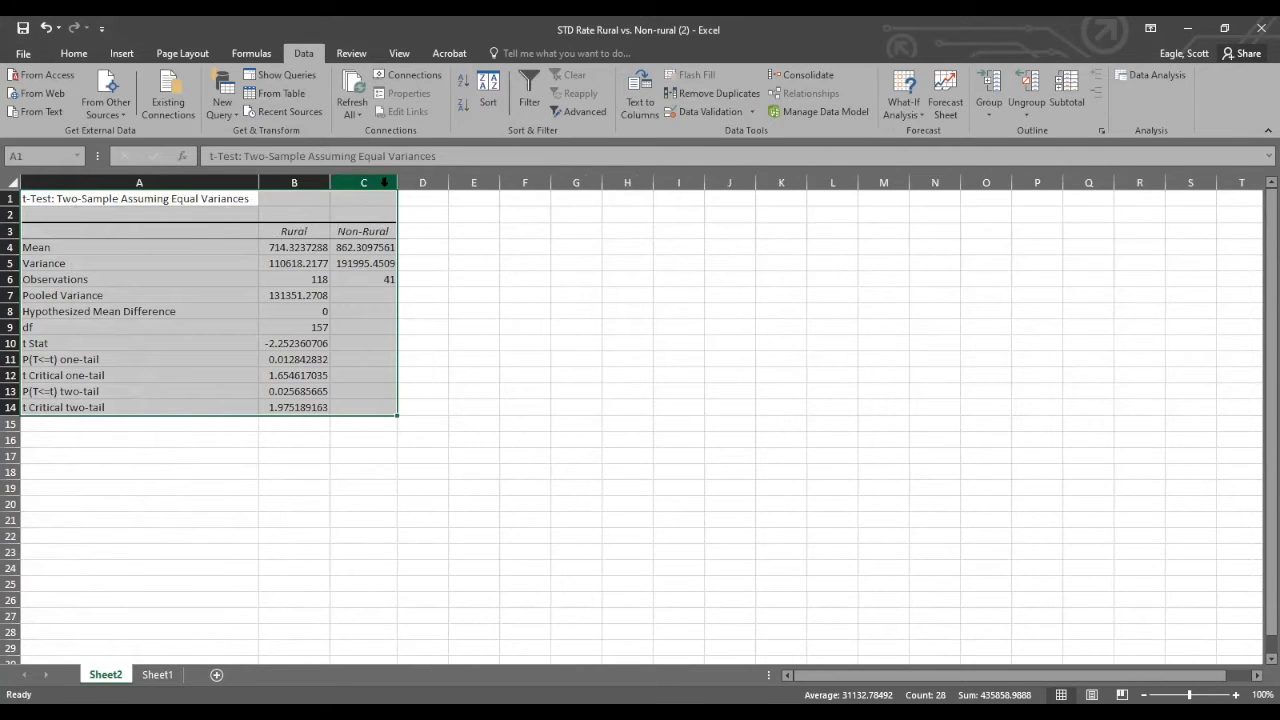
Compare the t Stat in B10 with the two-tail critical t value in B14.
click(468, 233)
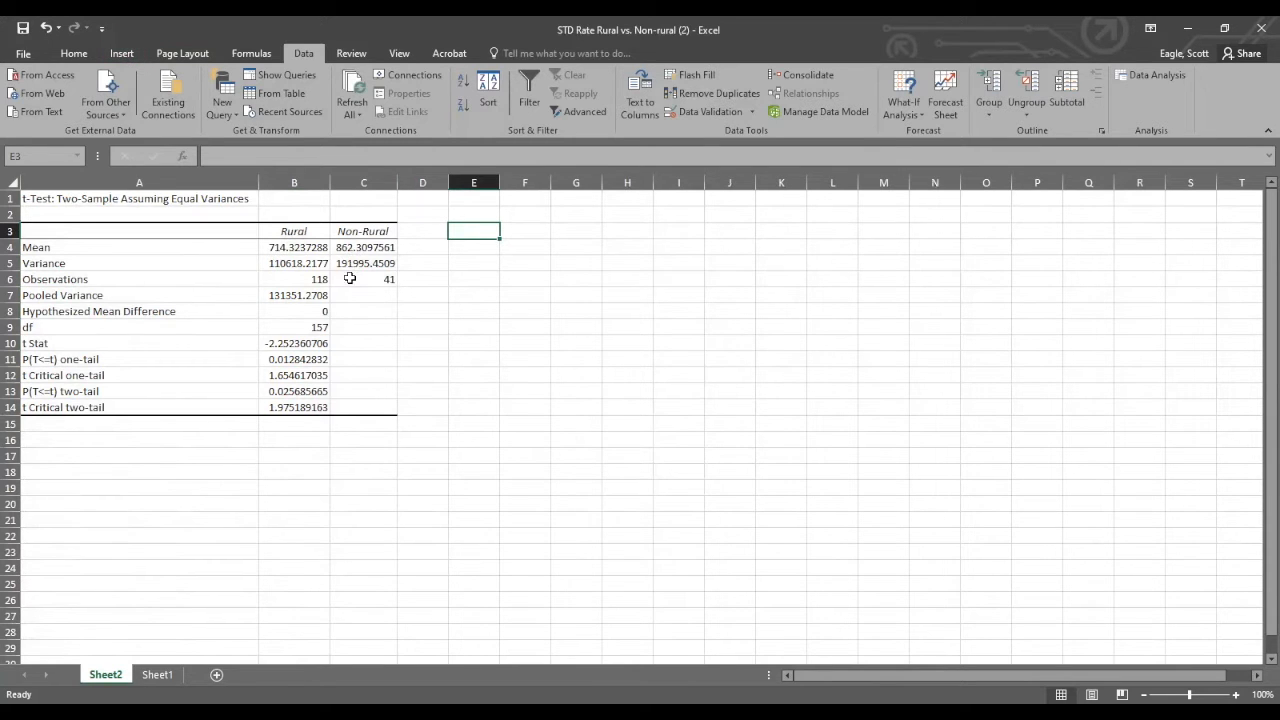
click(285, 343)
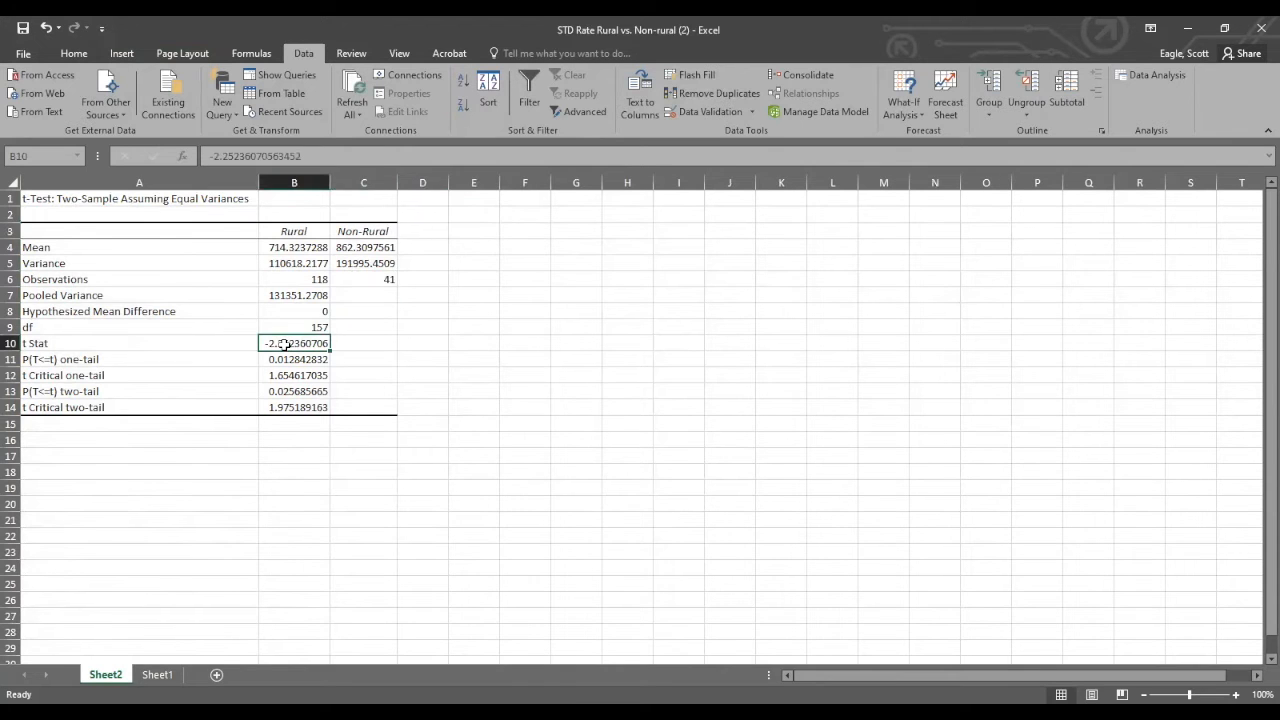
click(290, 408)
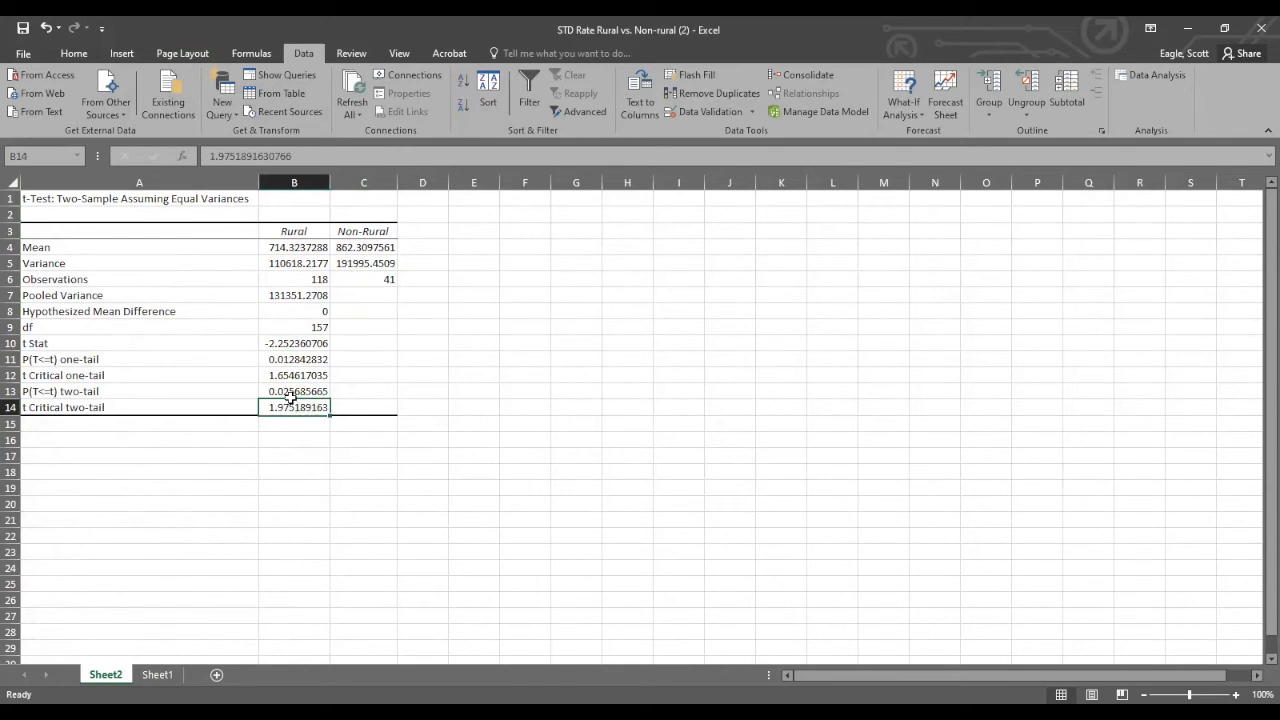
Insert an empty 2-D clustered column chart on Sheet2 and place it beside the results table, starting around cell E3.
click(466, 249)
click(108, 54)
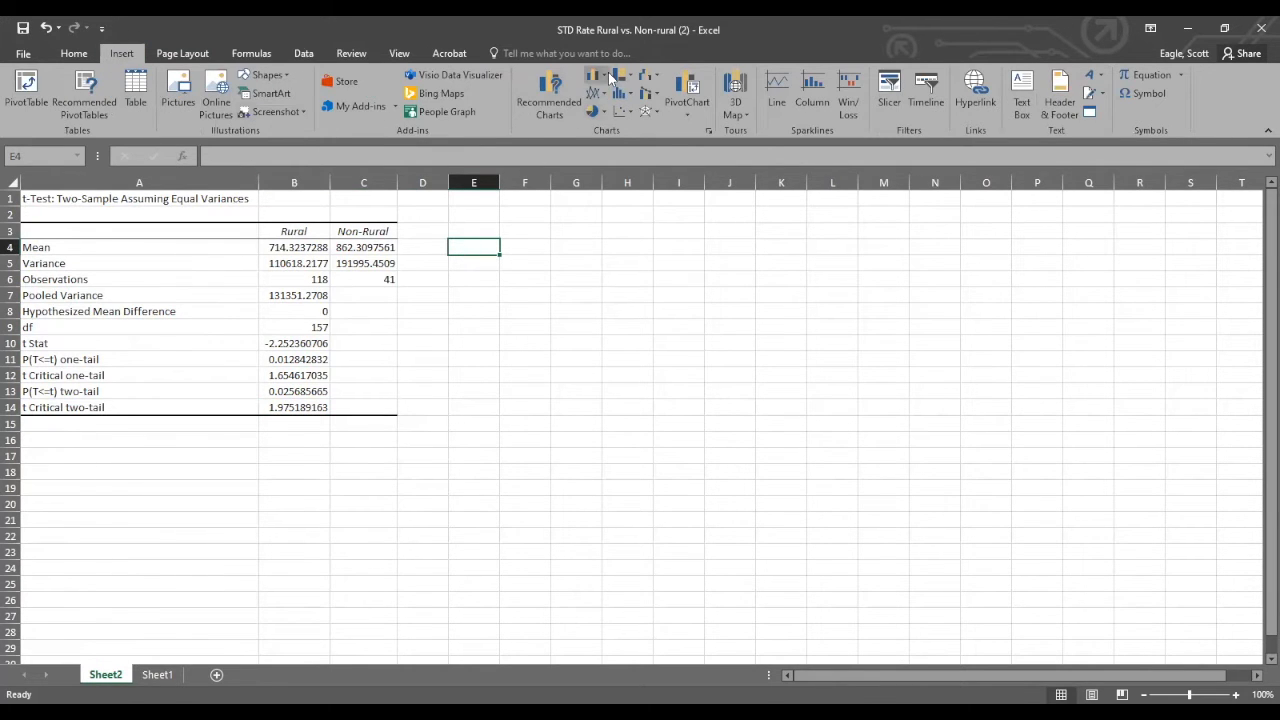
click(605, 74)
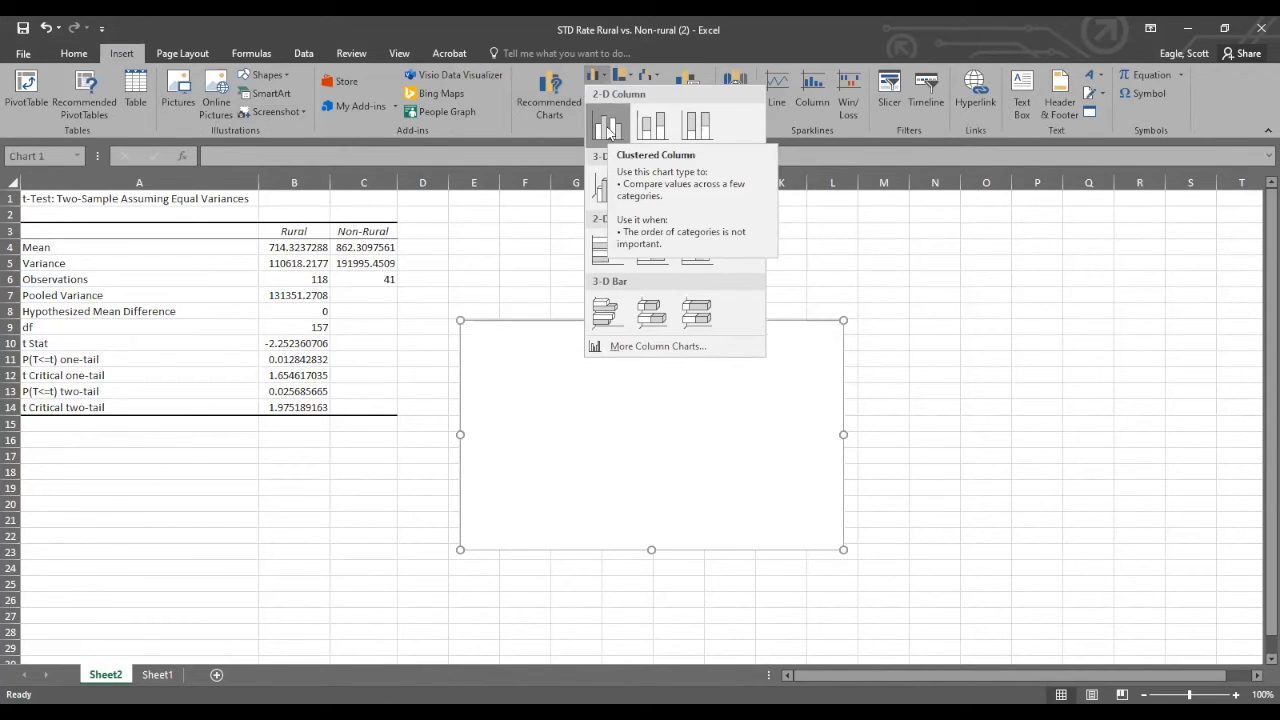
click(607, 127)
drag(606, 358, 594, 261)
Set the chart's data range to the Rural and Non-Rural means, Sheet2 $B$4:$C$4.
right_click(593, 258)
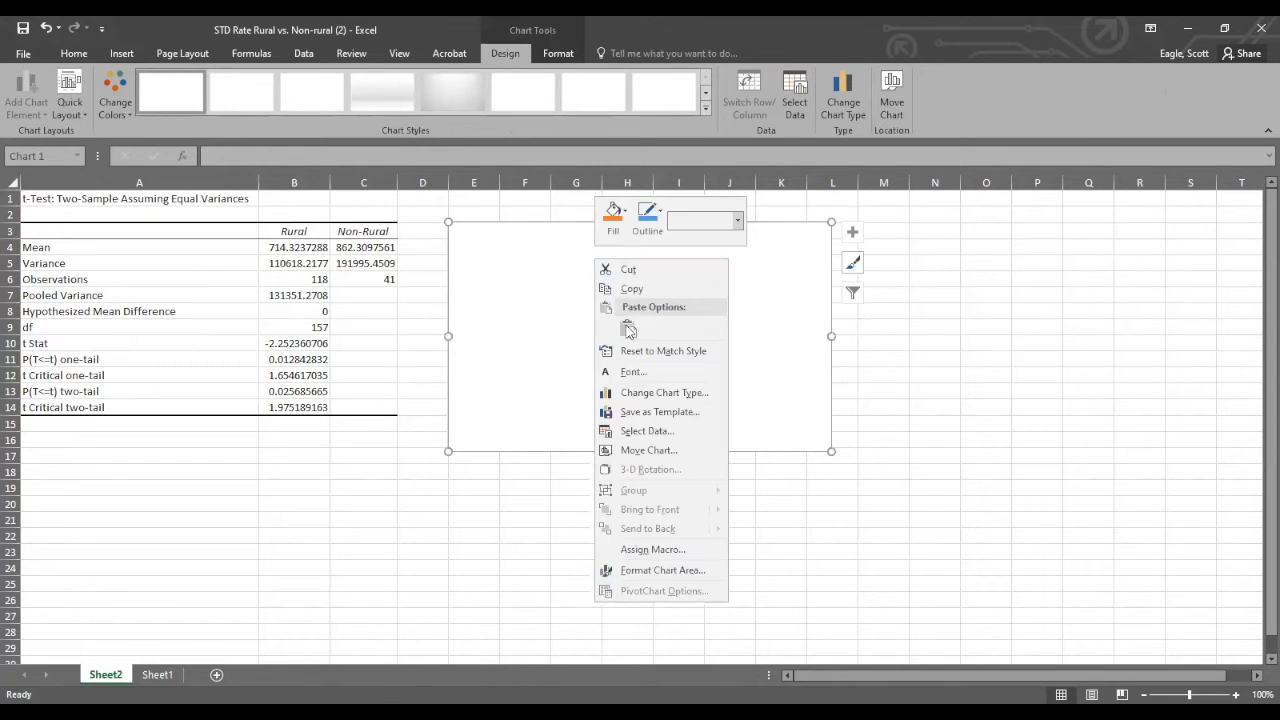
click(644, 428)
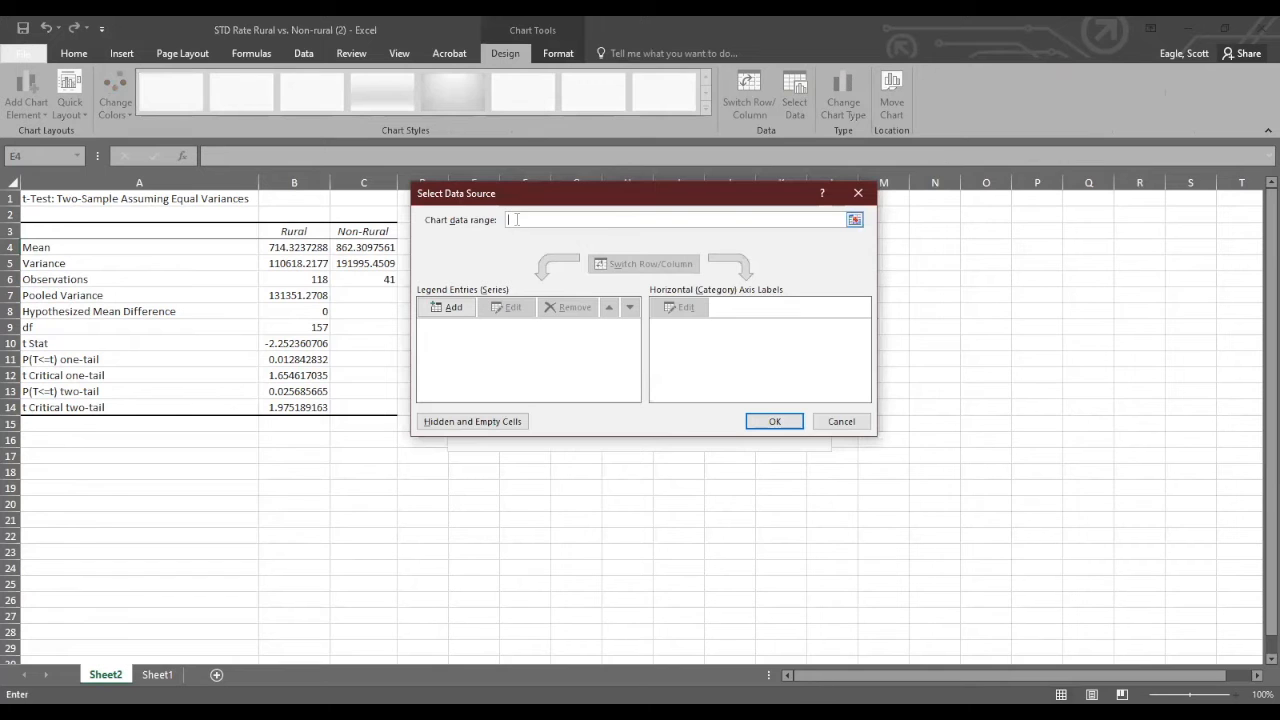
click(313, 251)
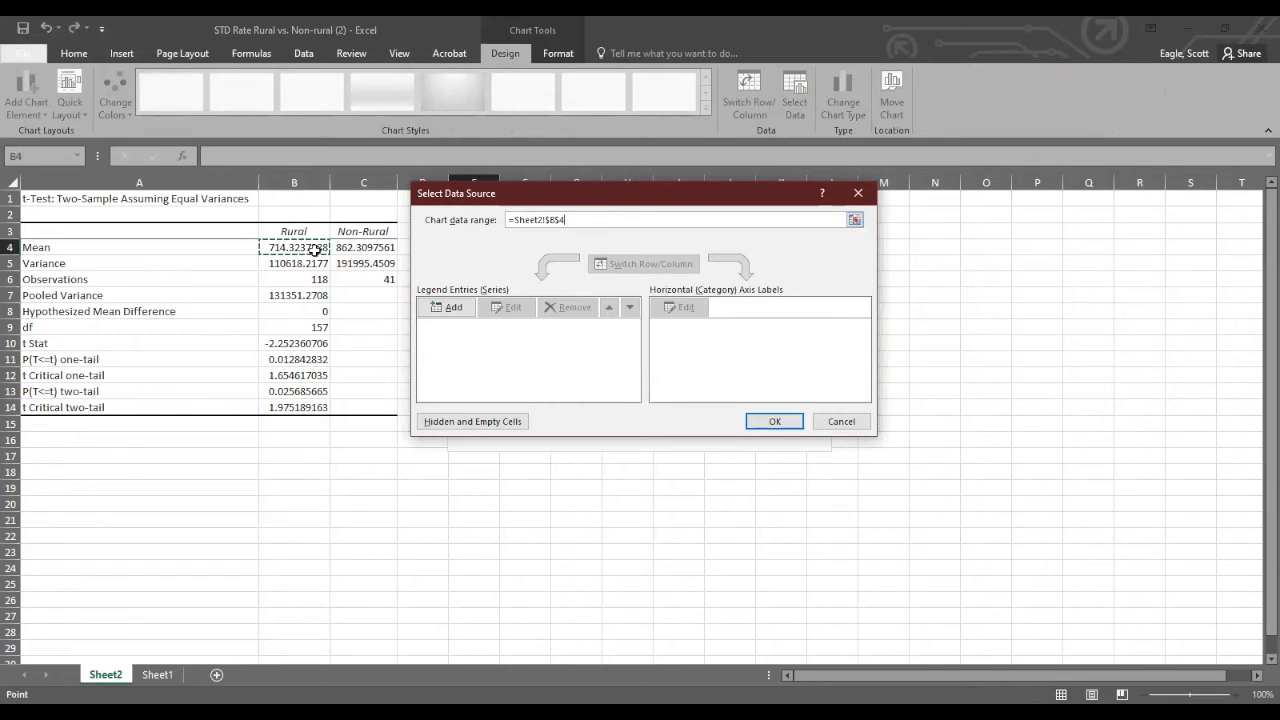
shift+click(347, 250)
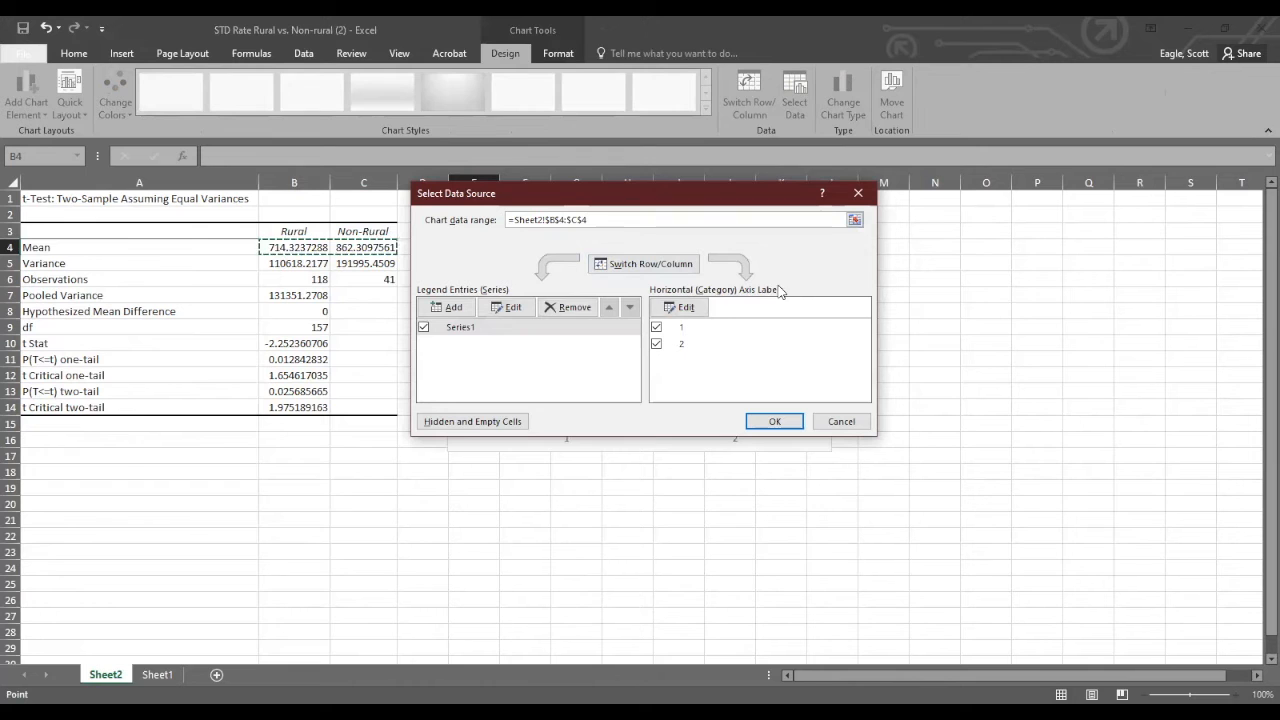
Use the Rural and Non-Rural headings in $B$3:$C$3 as the horizontal axis labels and apply the chart's data source.
click(699, 307)
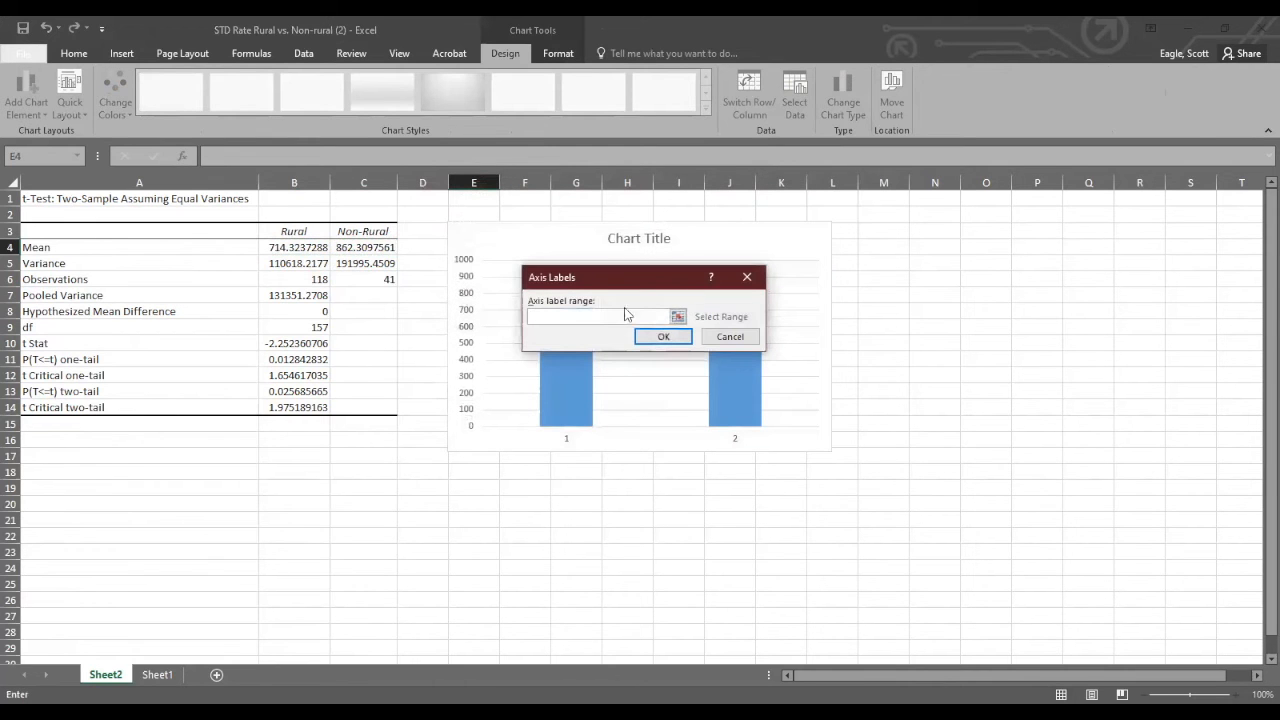
click(290, 232)
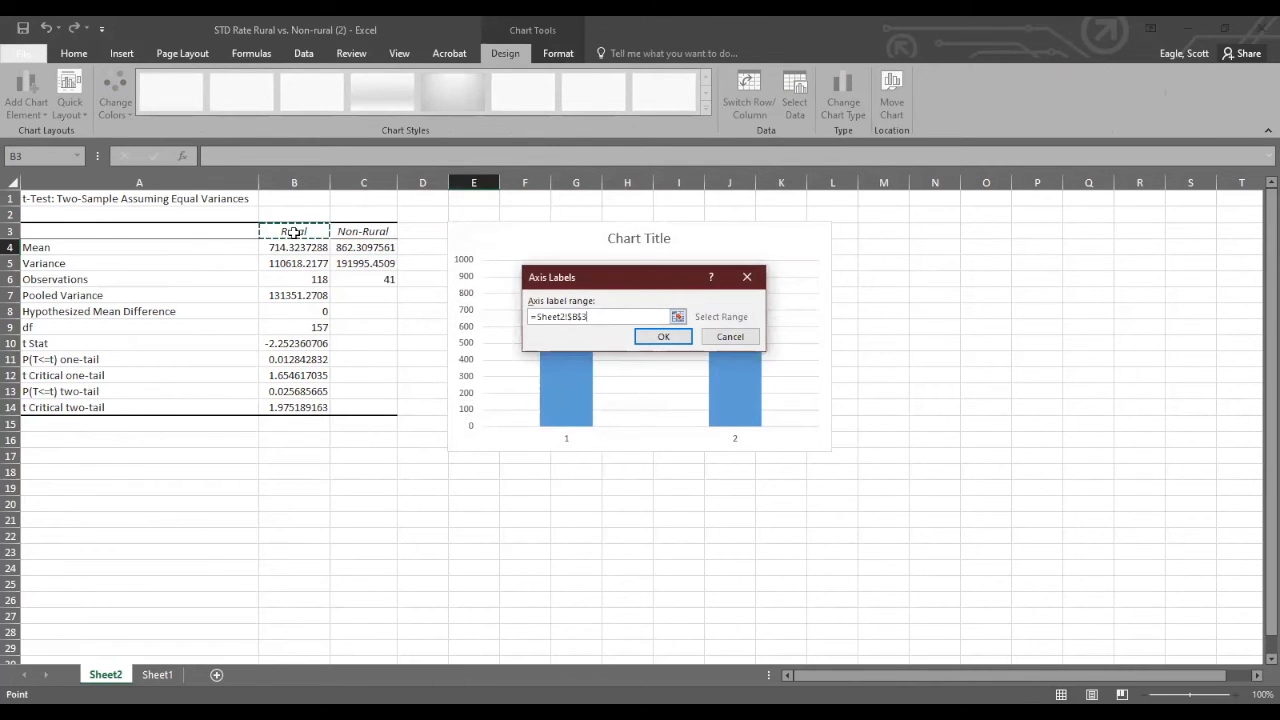
shift+click(345, 232)
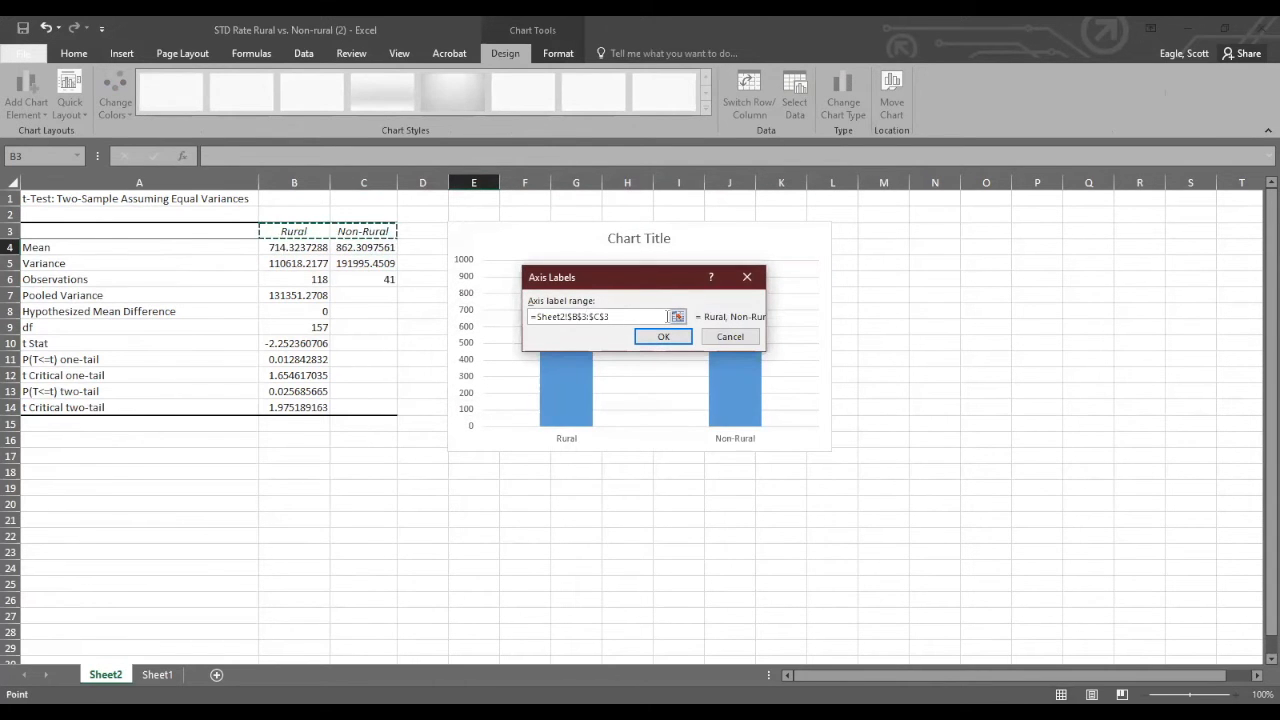
click(665, 337)
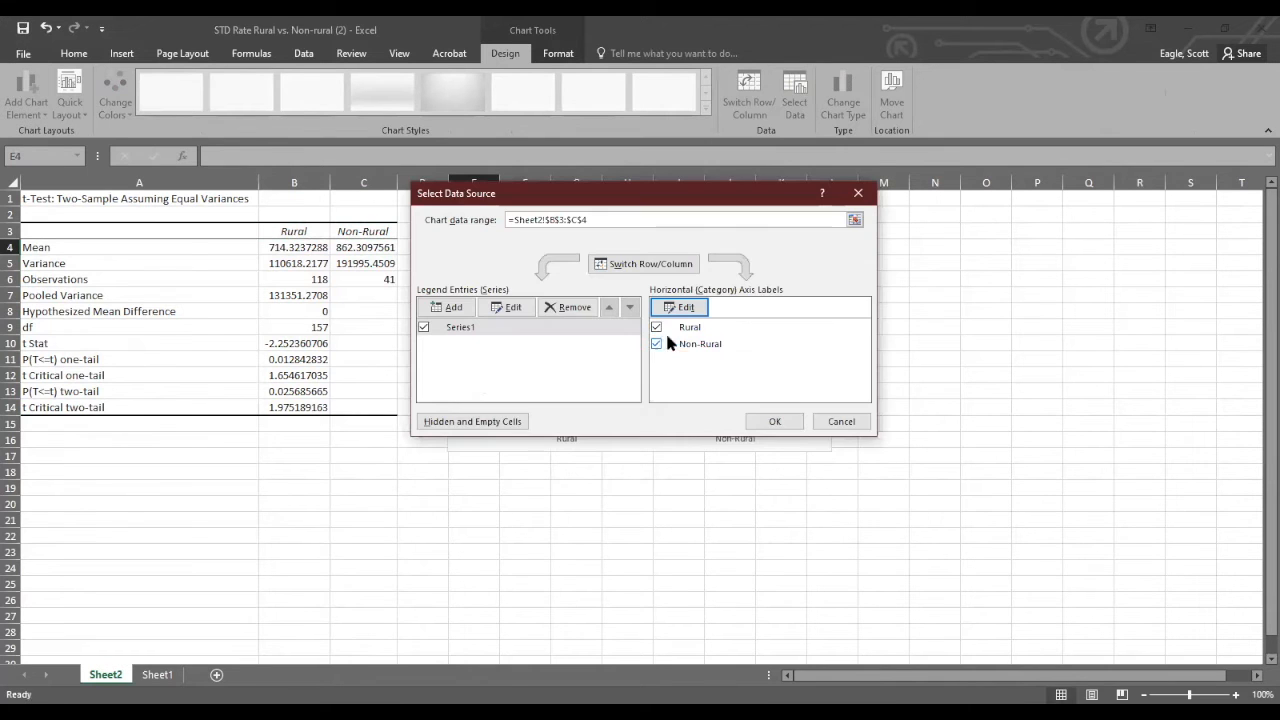
click(774, 421)
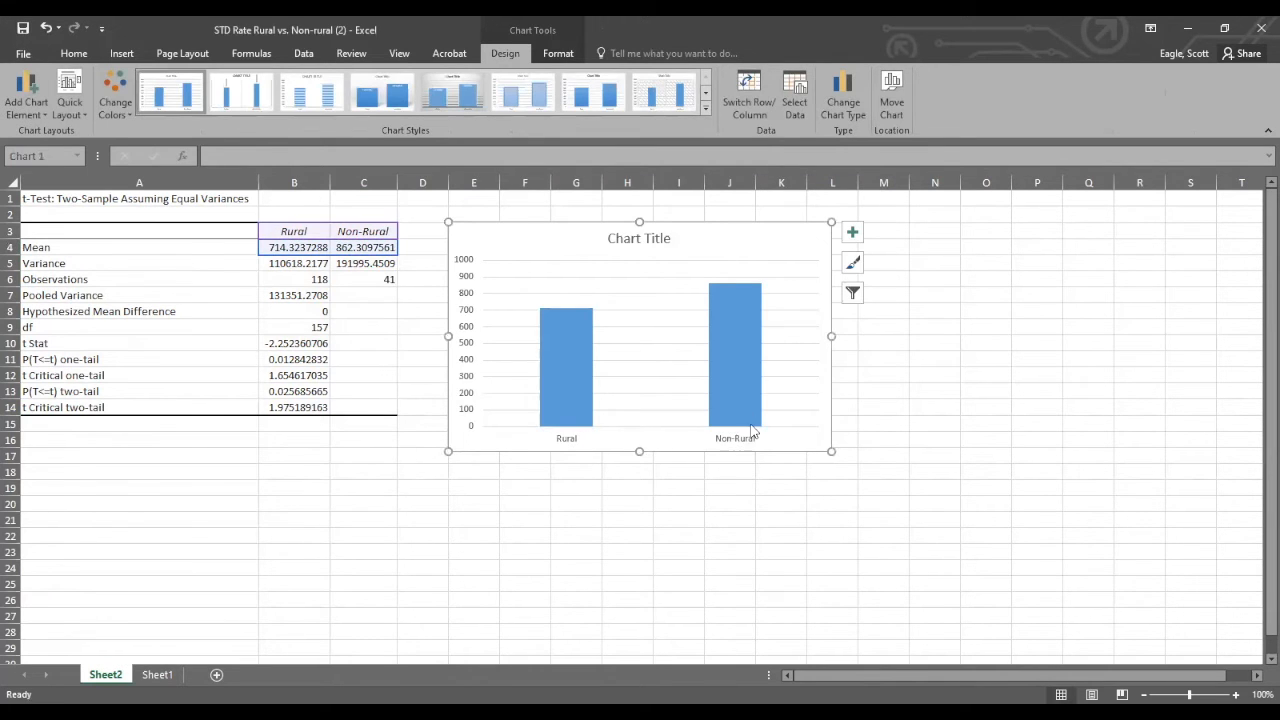
click(853, 233)
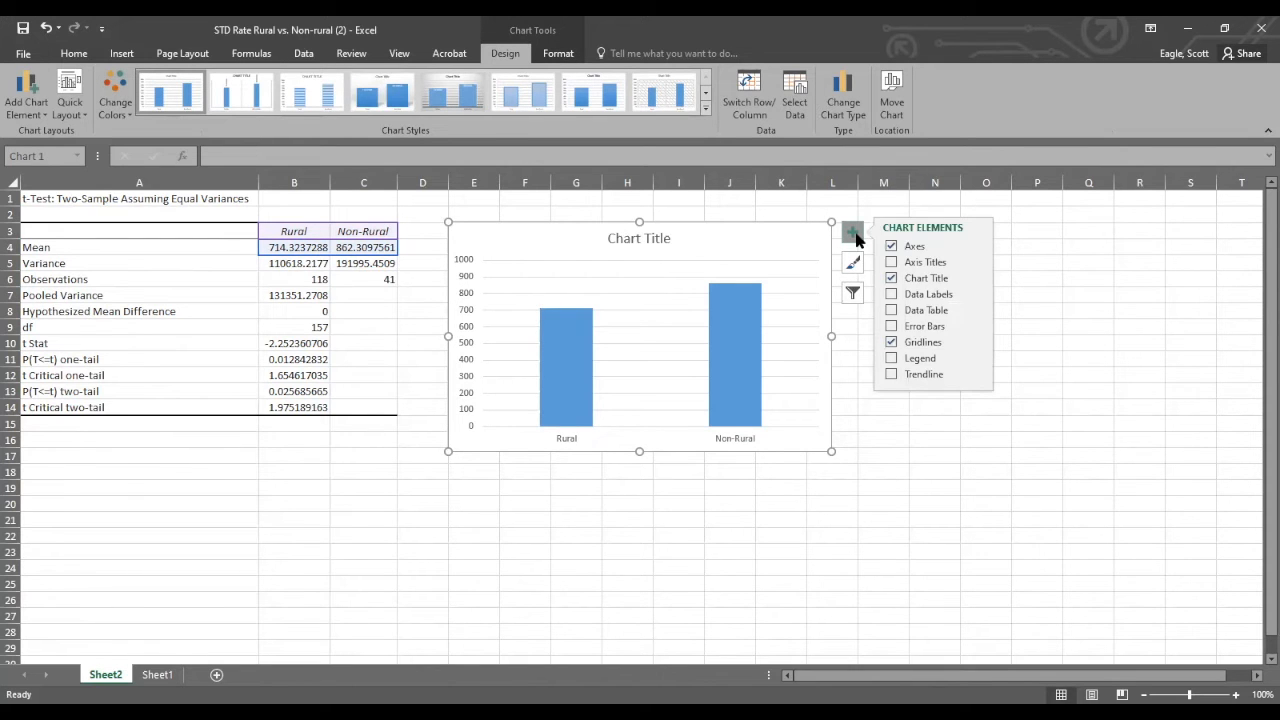
click(892, 262)
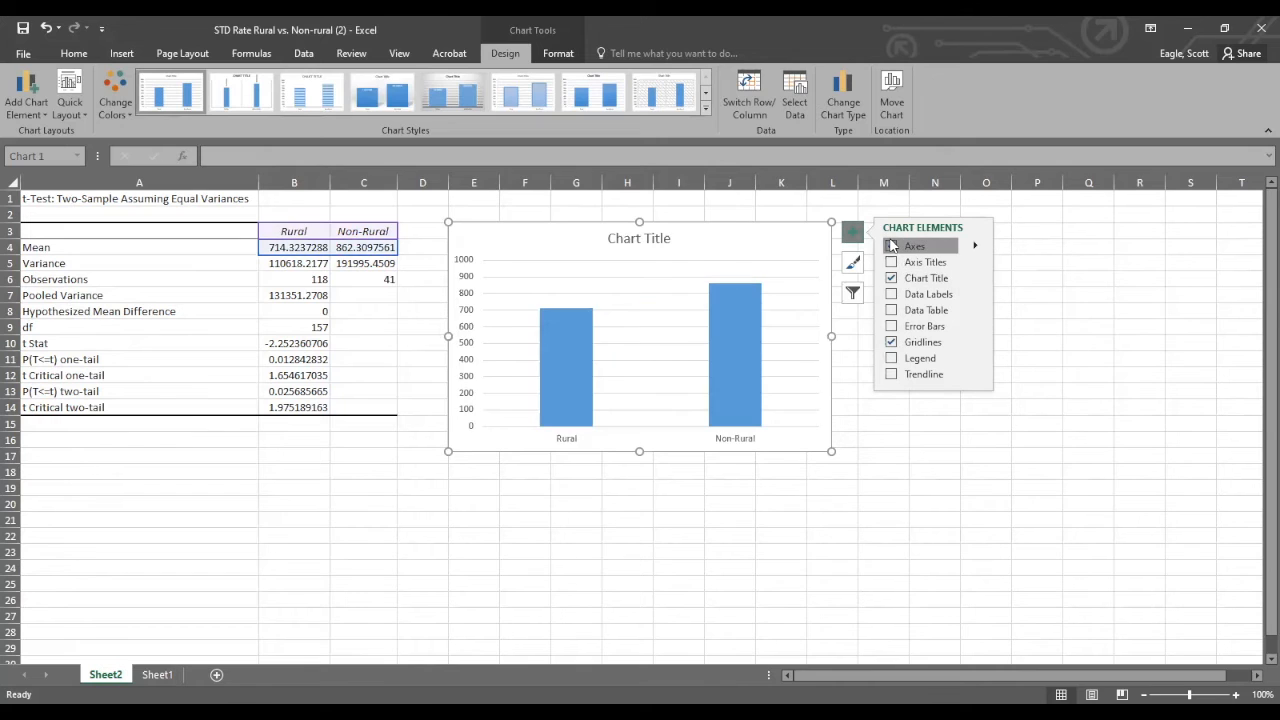
click(852, 233)
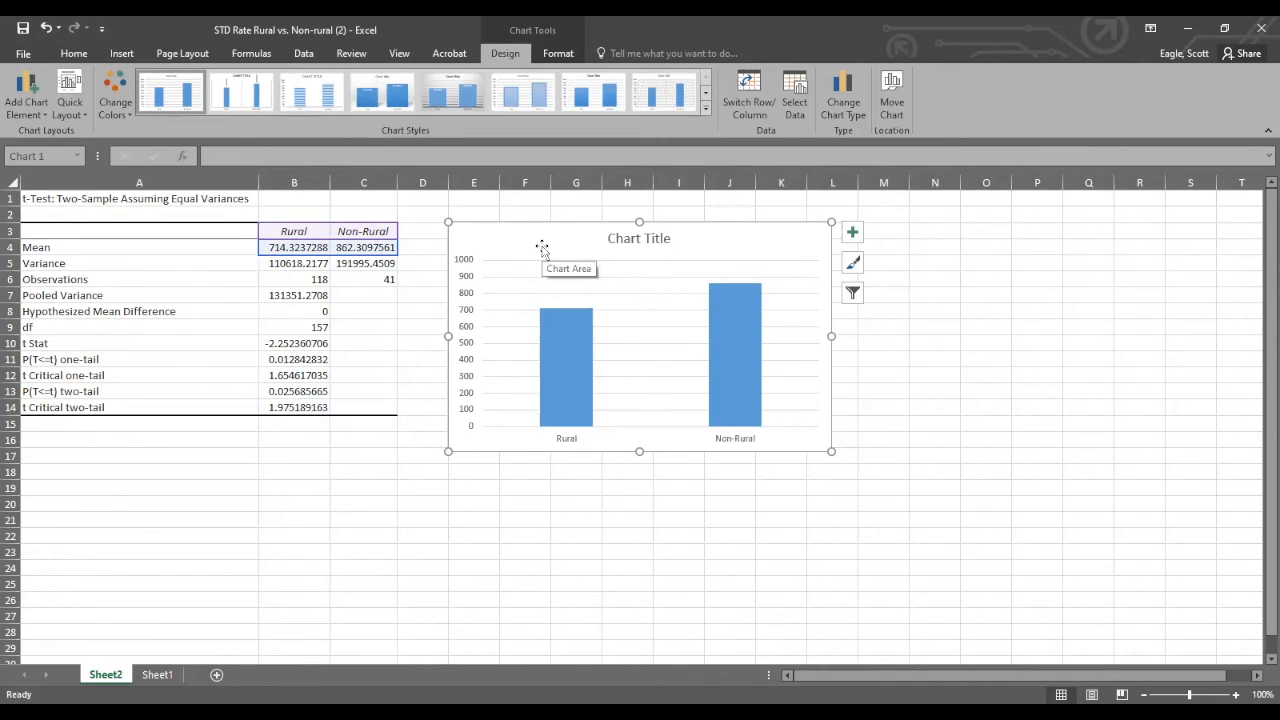
click(886, 327)
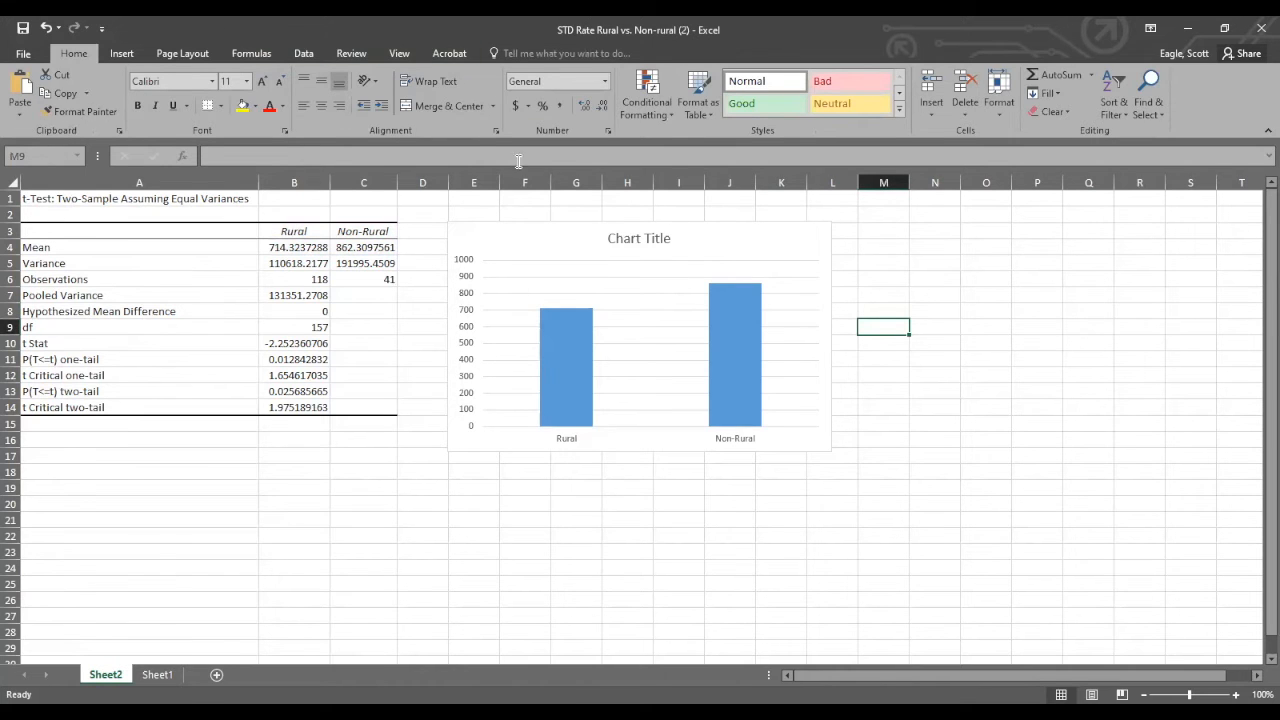
Add primary vertical and primary horizontal axis titles to the column chart of the two means.
click(537, 241)
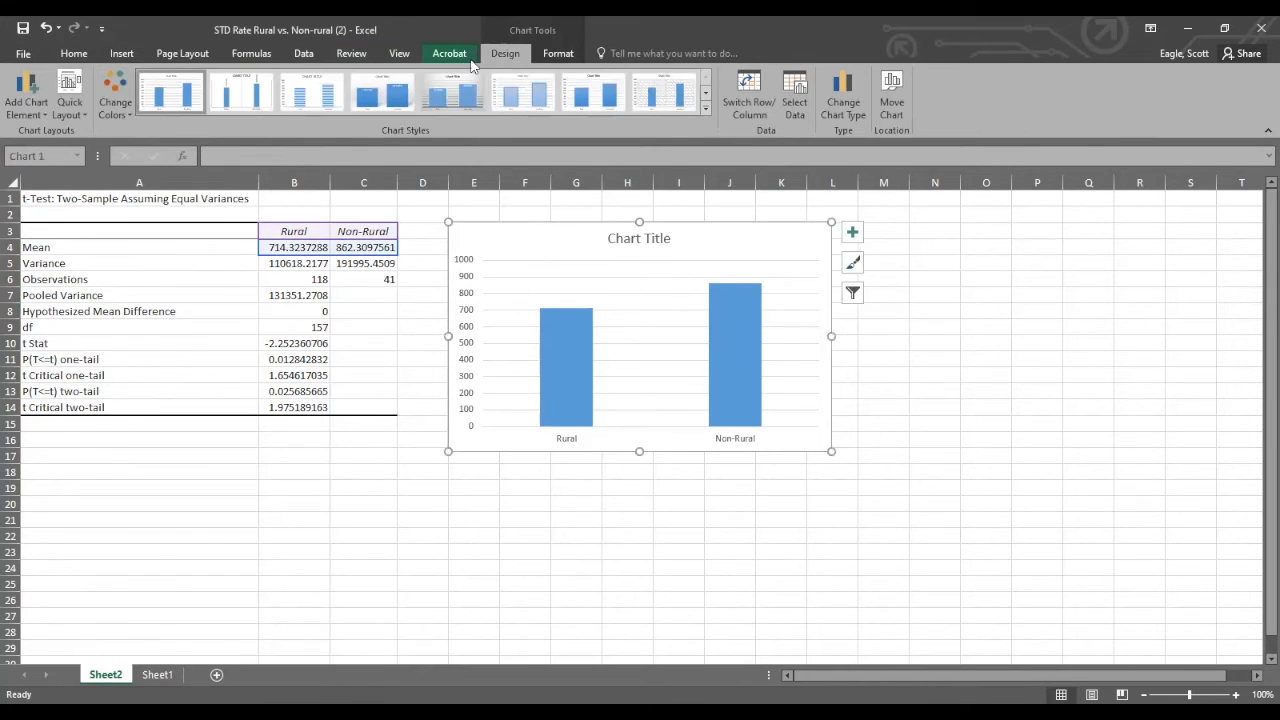
click(26, 106)
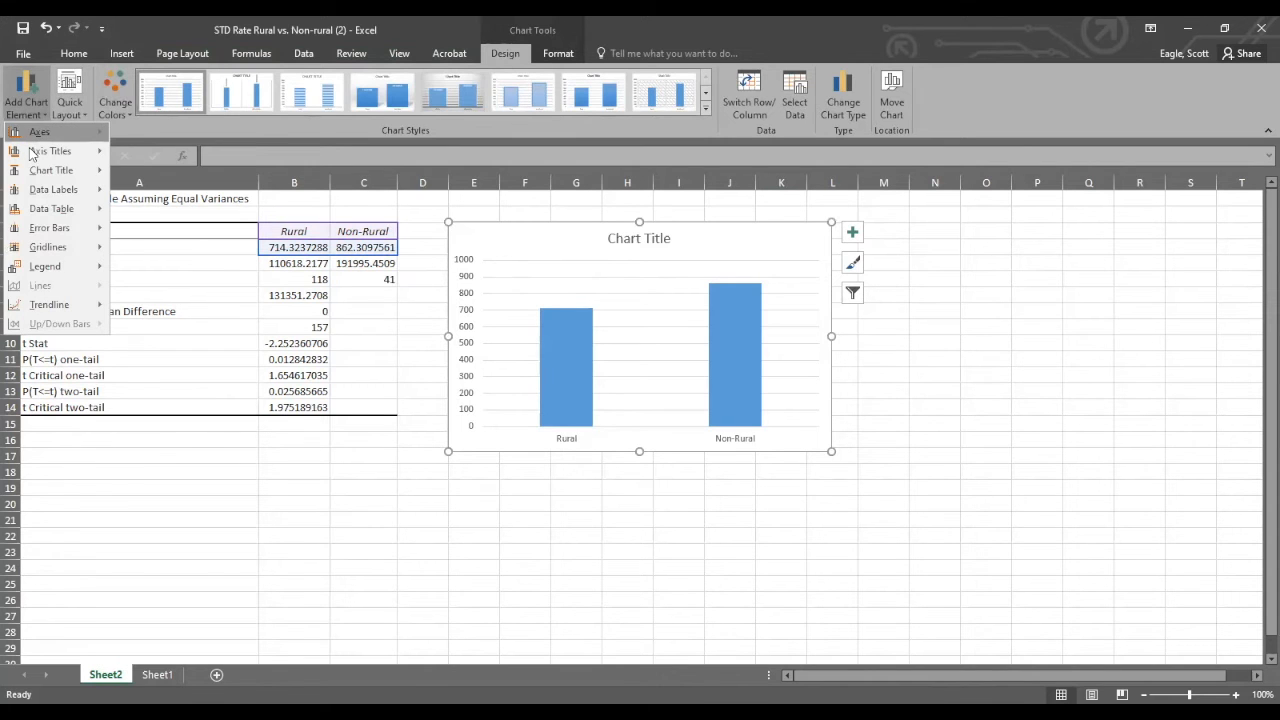
mouse_move(32, 152)
click(140, 194)
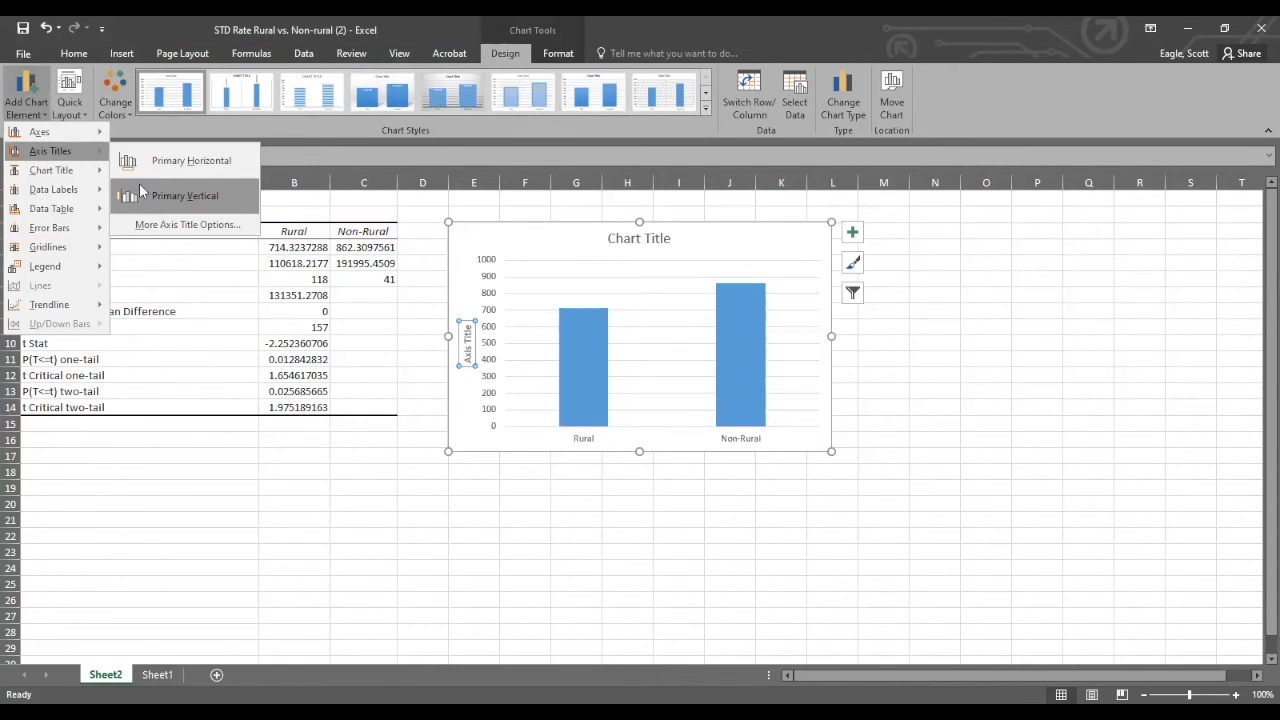
click(26, 106)
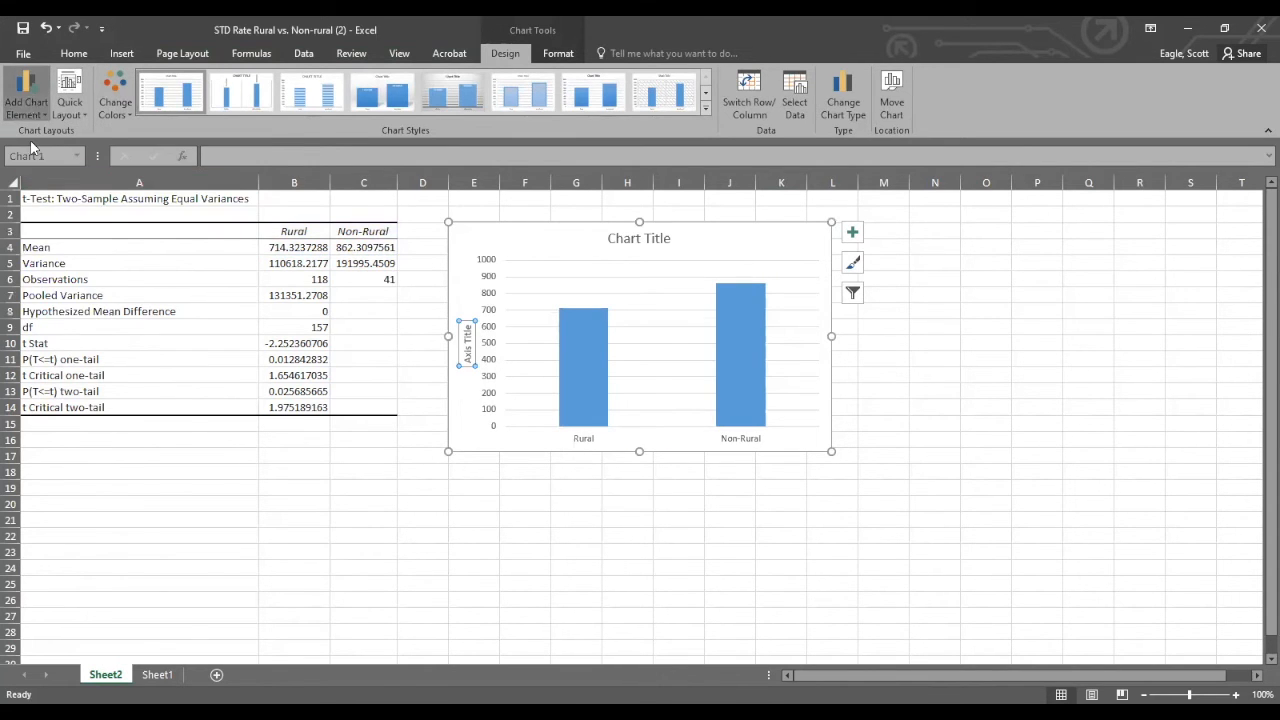
mouse_move(32, 152)
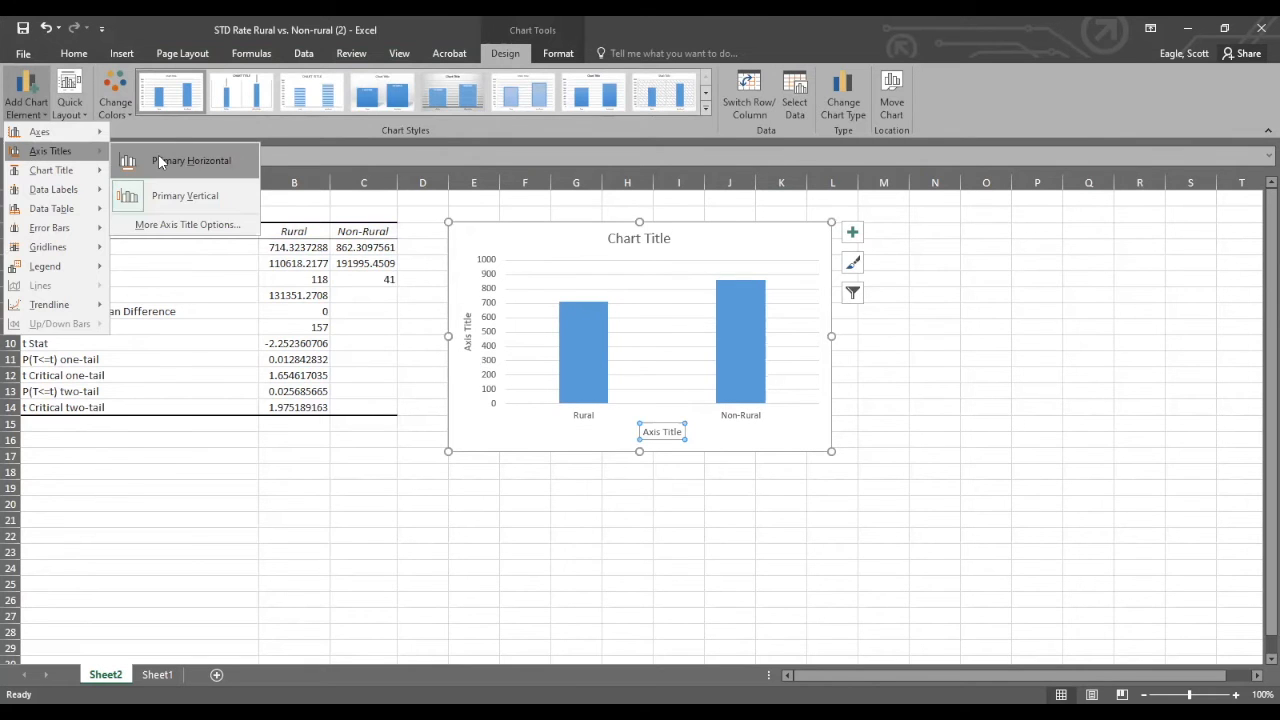
click(158, 154)
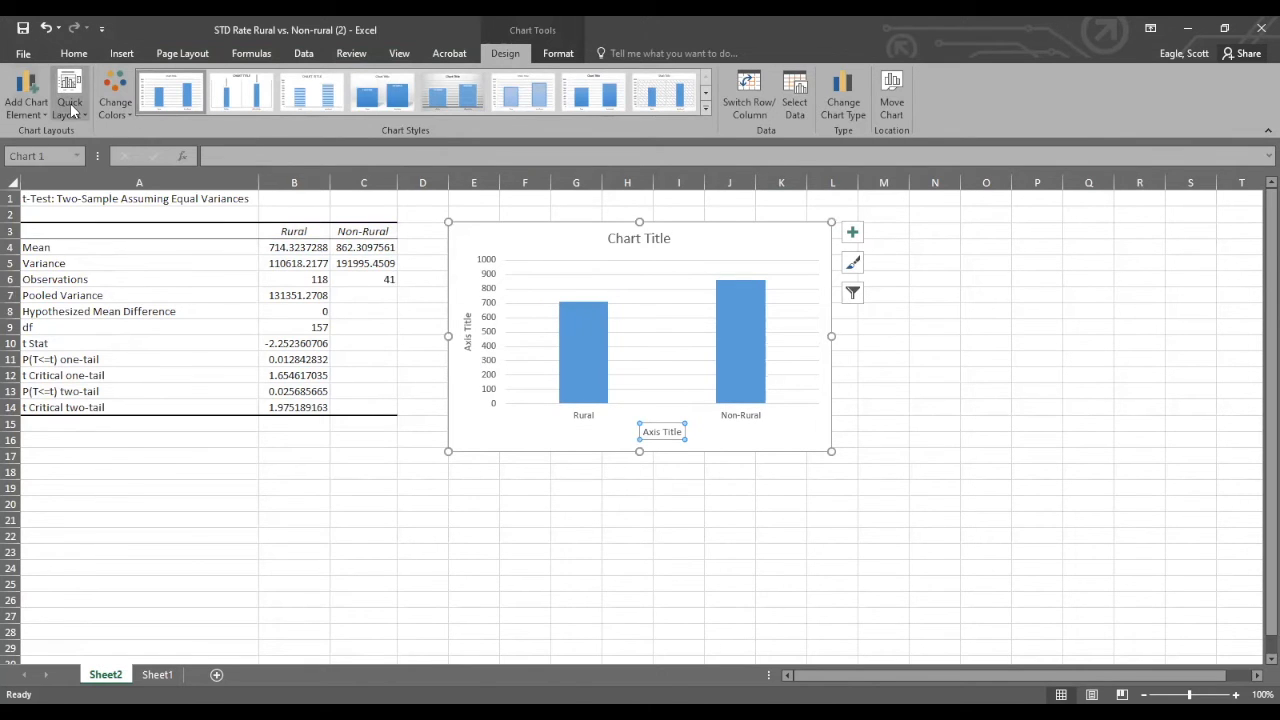
Replace the vertical axis title's placeholder text with "STD rate (per 100,000)".
click(467, 330)
double_click(467, 340)
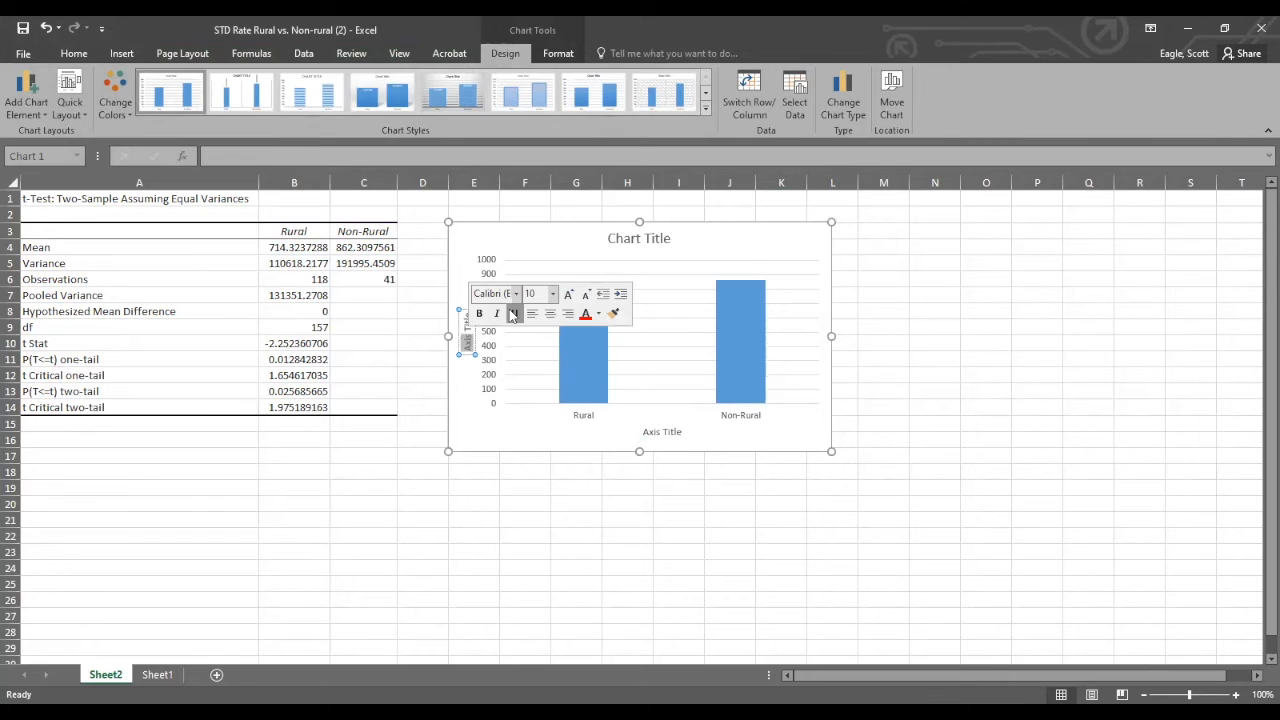
key(Delete)
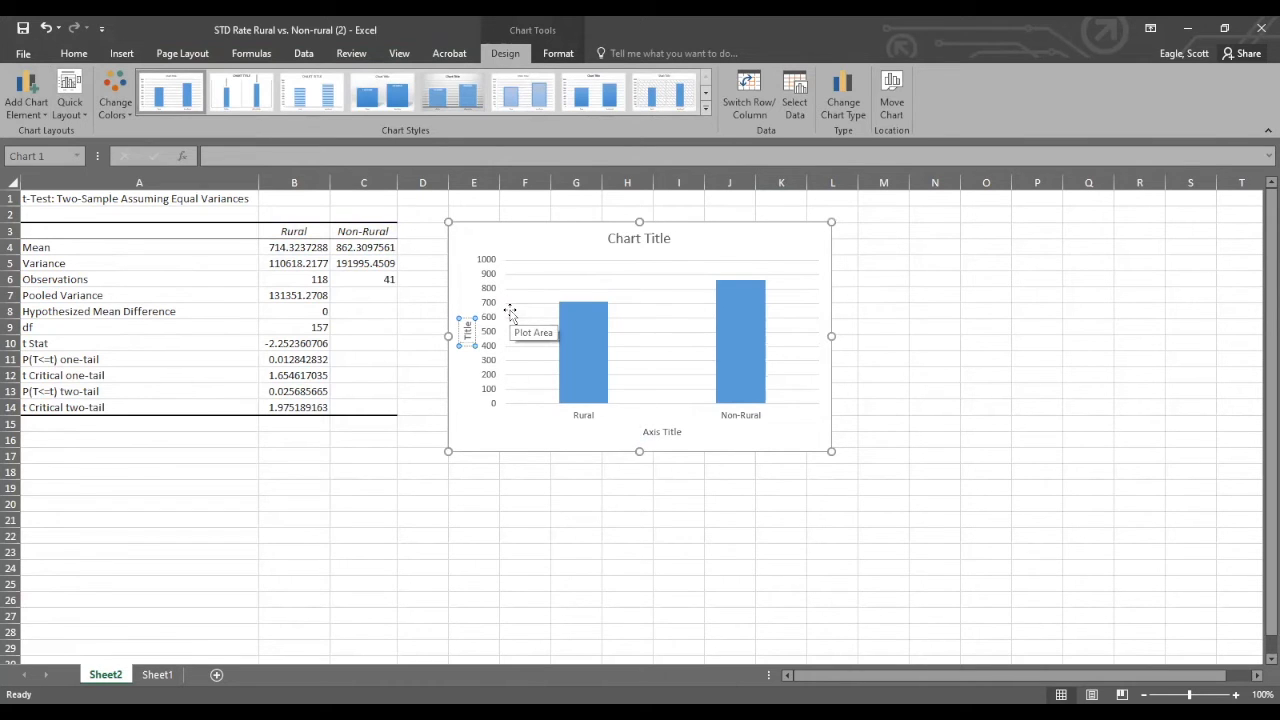
key(Delete)
key(Delete)
key(Delete)
key(Delete)
key(Delete)
text(STD rate (per 1)
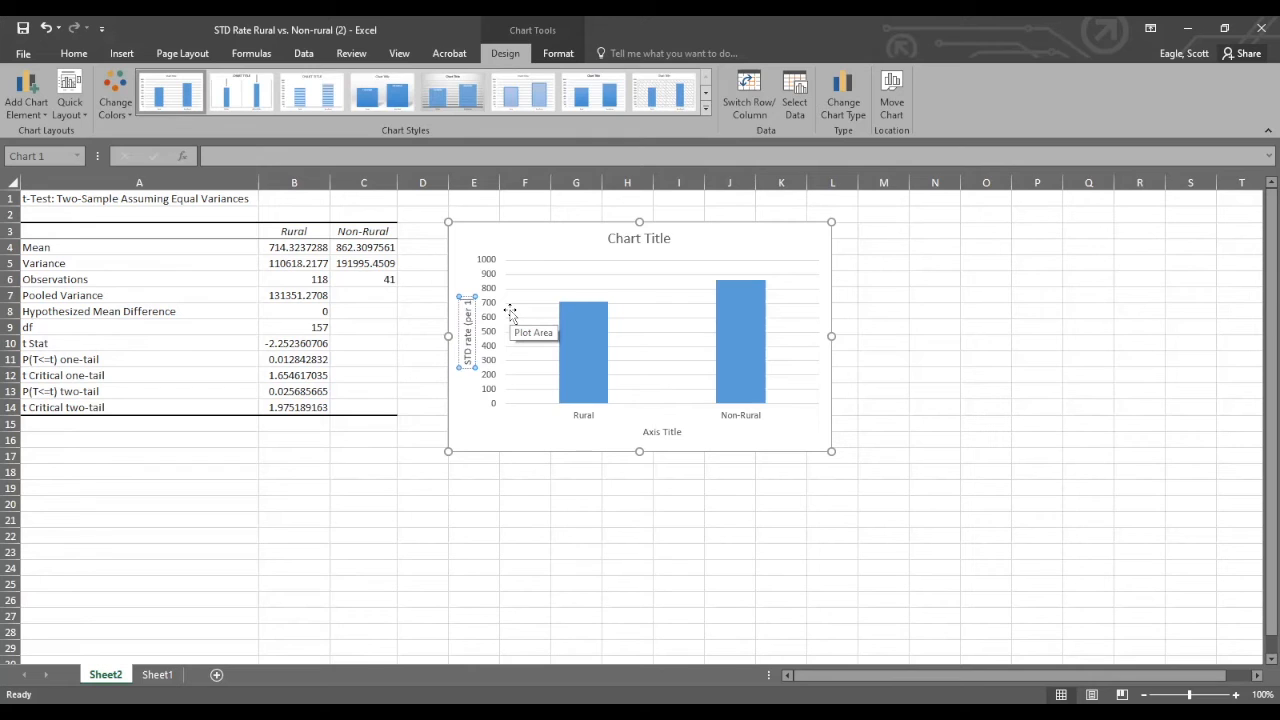
text(00,000))
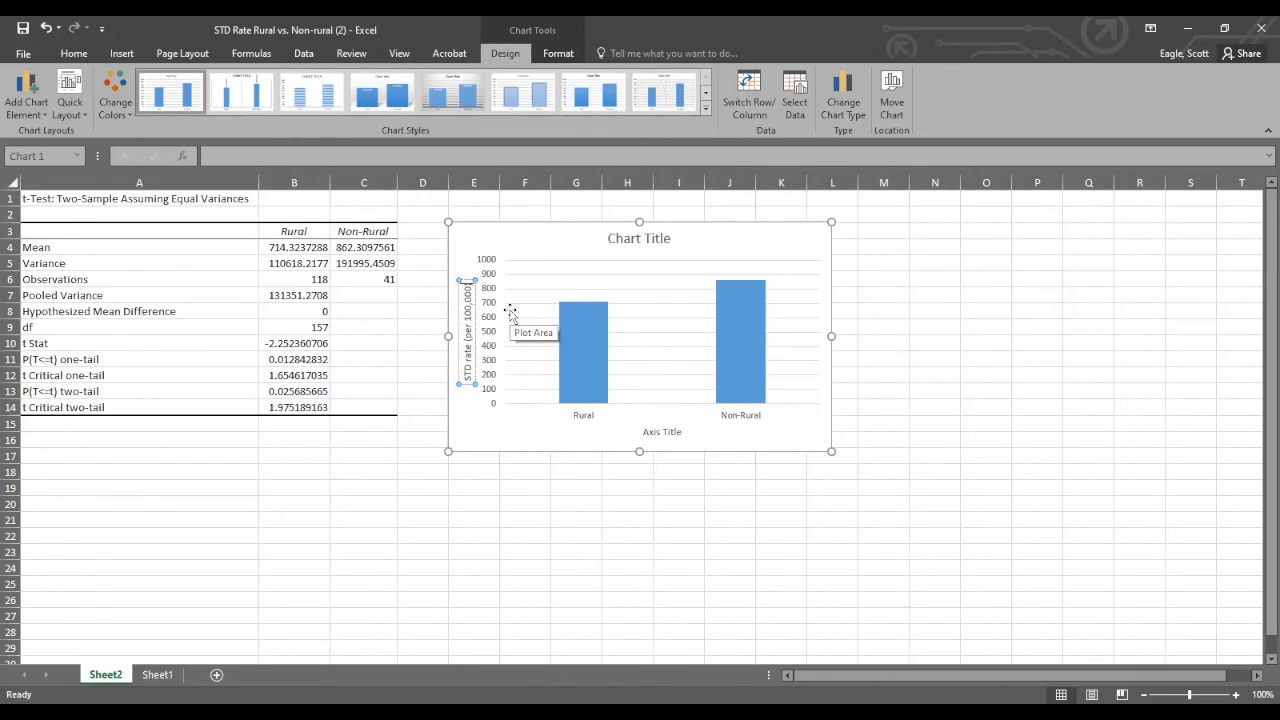
Replace the horizontal axis title's placeholder text with "Rural vs Non-rural county mean STD rate".
click(666, 434)
double_click(668, 433)
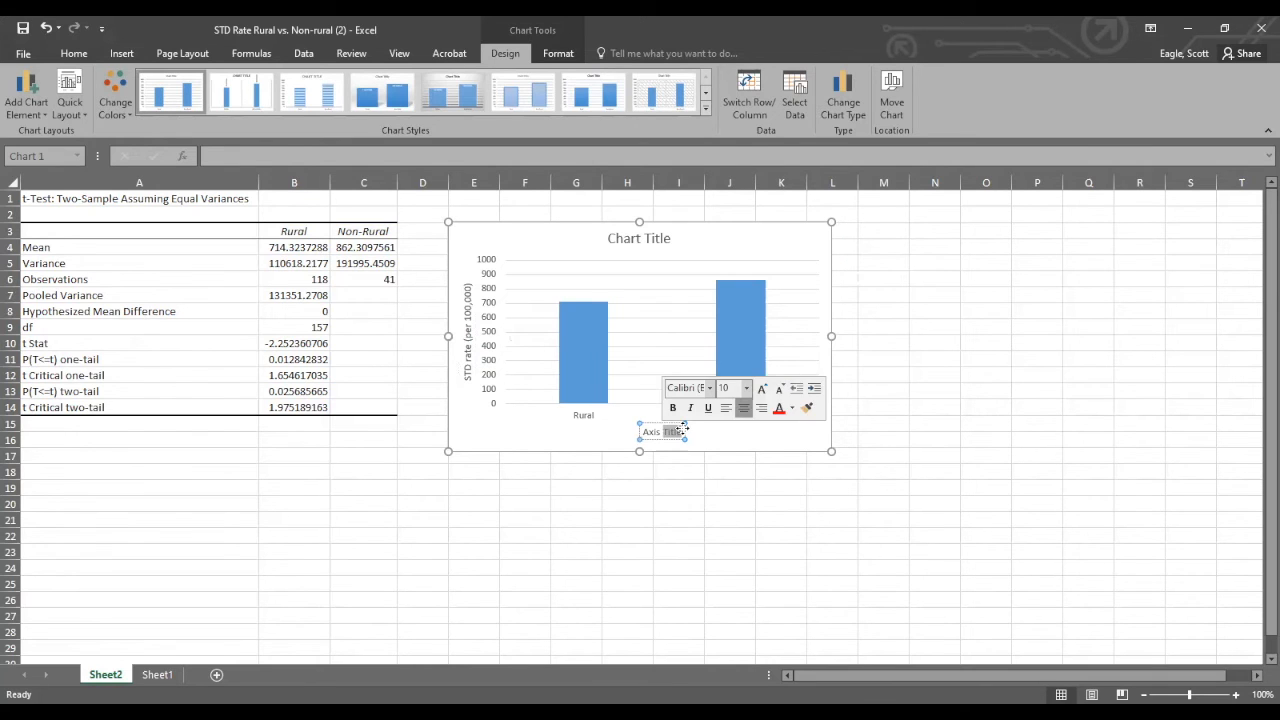
key(BackSpace)
key(BackSpace)
key(BackSpace)
key(BackSpace)
key(BackSpace)
key(BackSpace)
text(Rural)
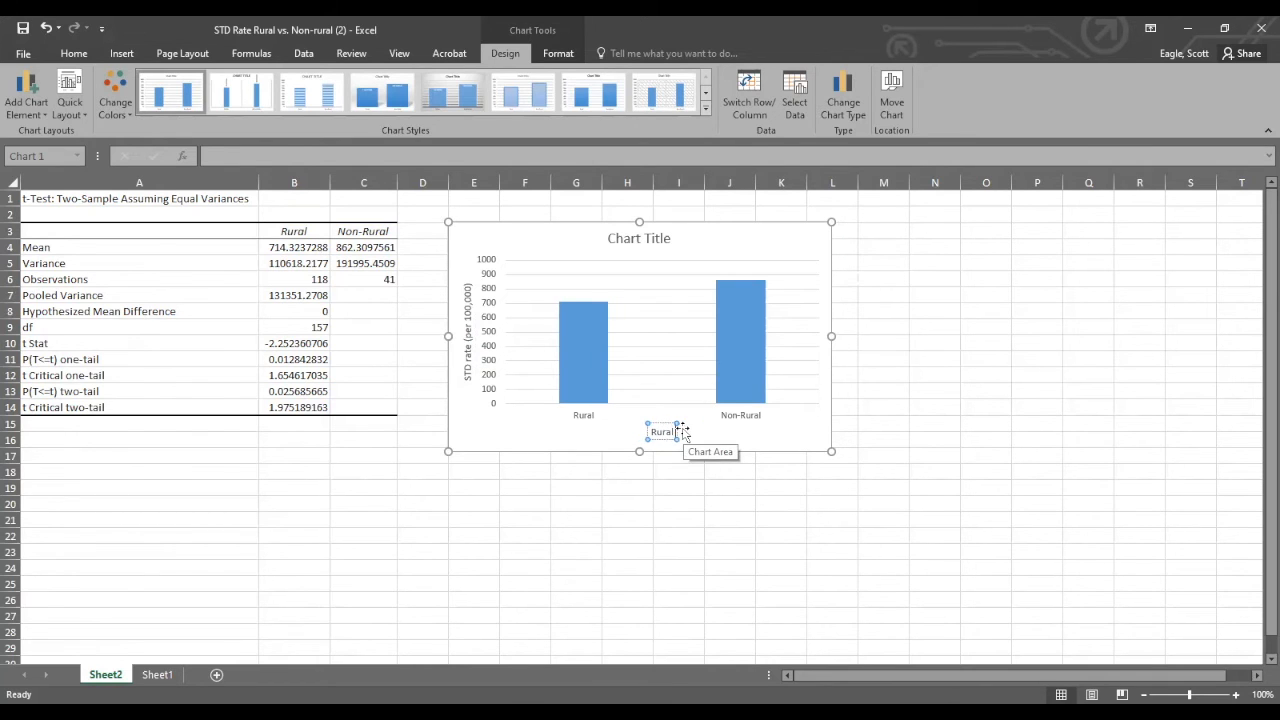
text( vs Non-)
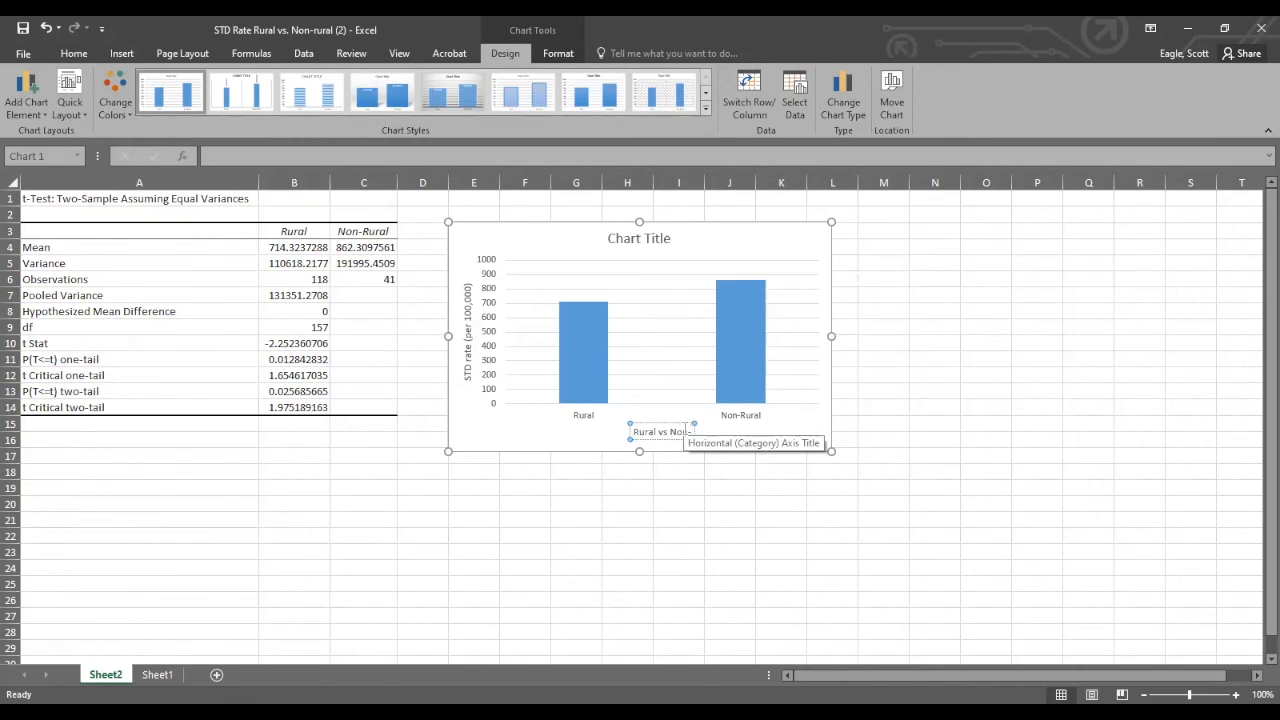
text(rural doun)
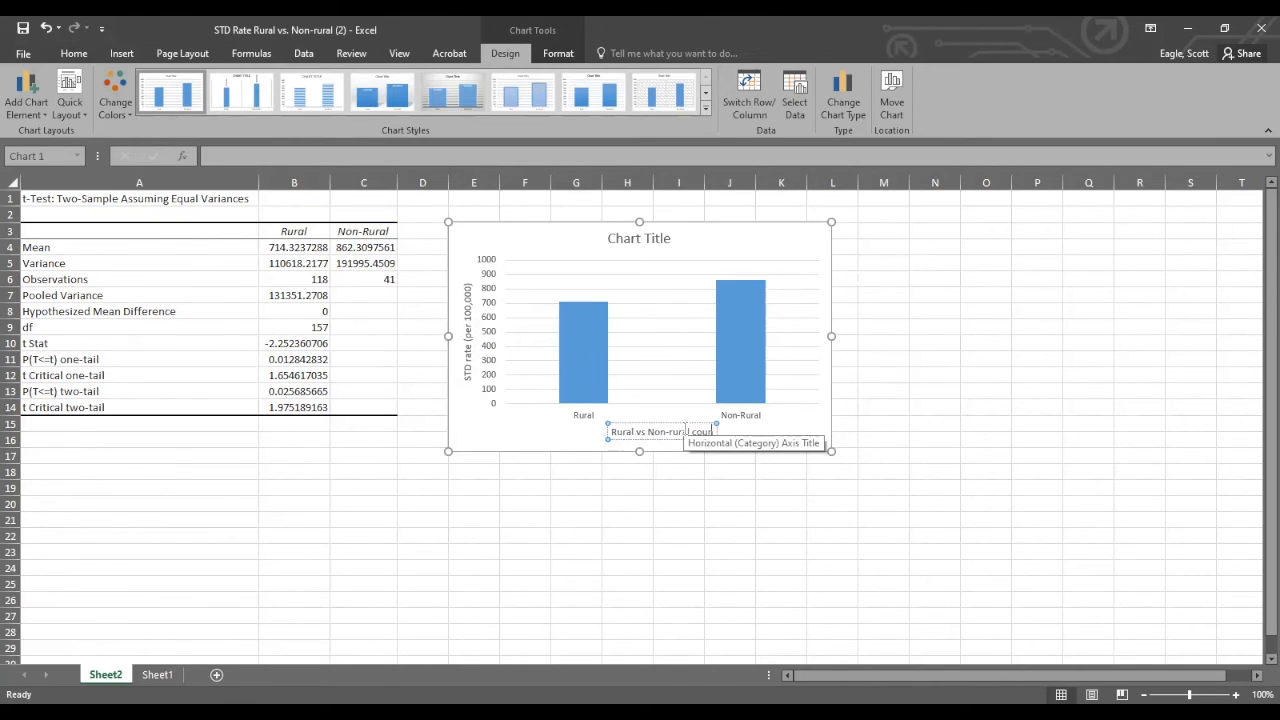
text(ty mean STD rate)
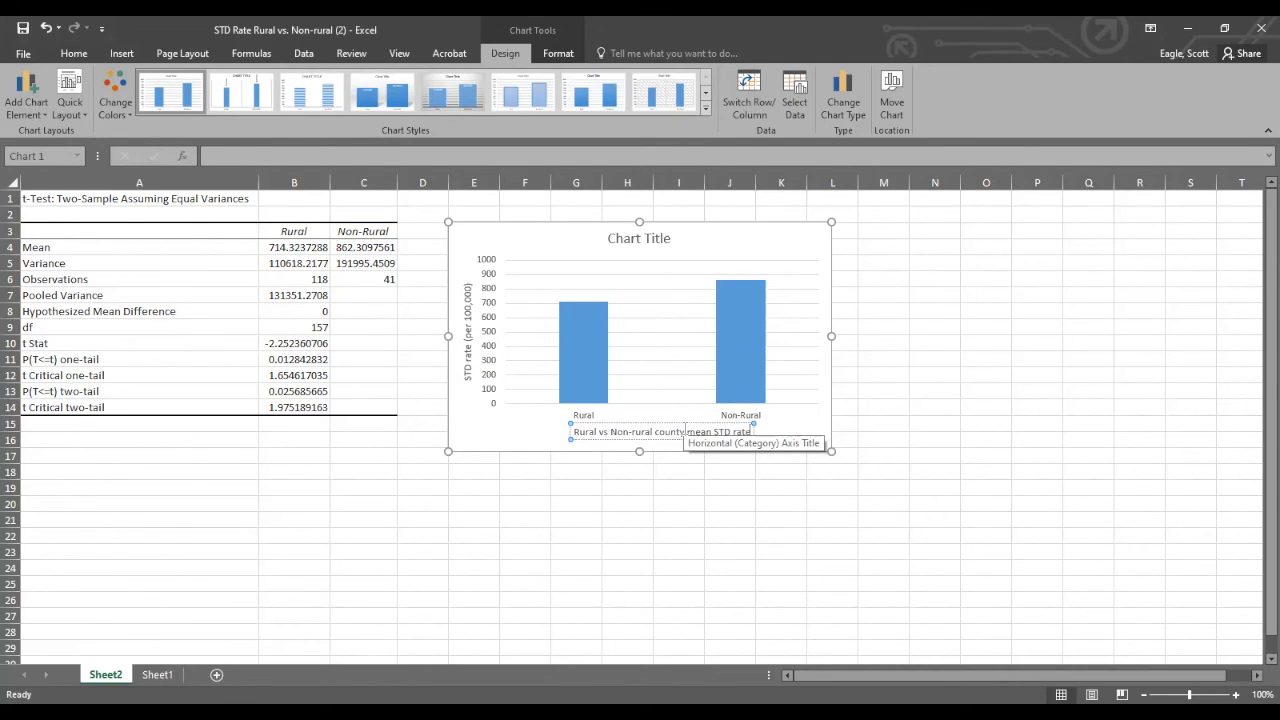
click(787, 435)
Change the chart title to "2019 mean STD rate for Rural and Non-rural Georgia counties".
click(636, 240)
drag(609, 239, 640, 244)
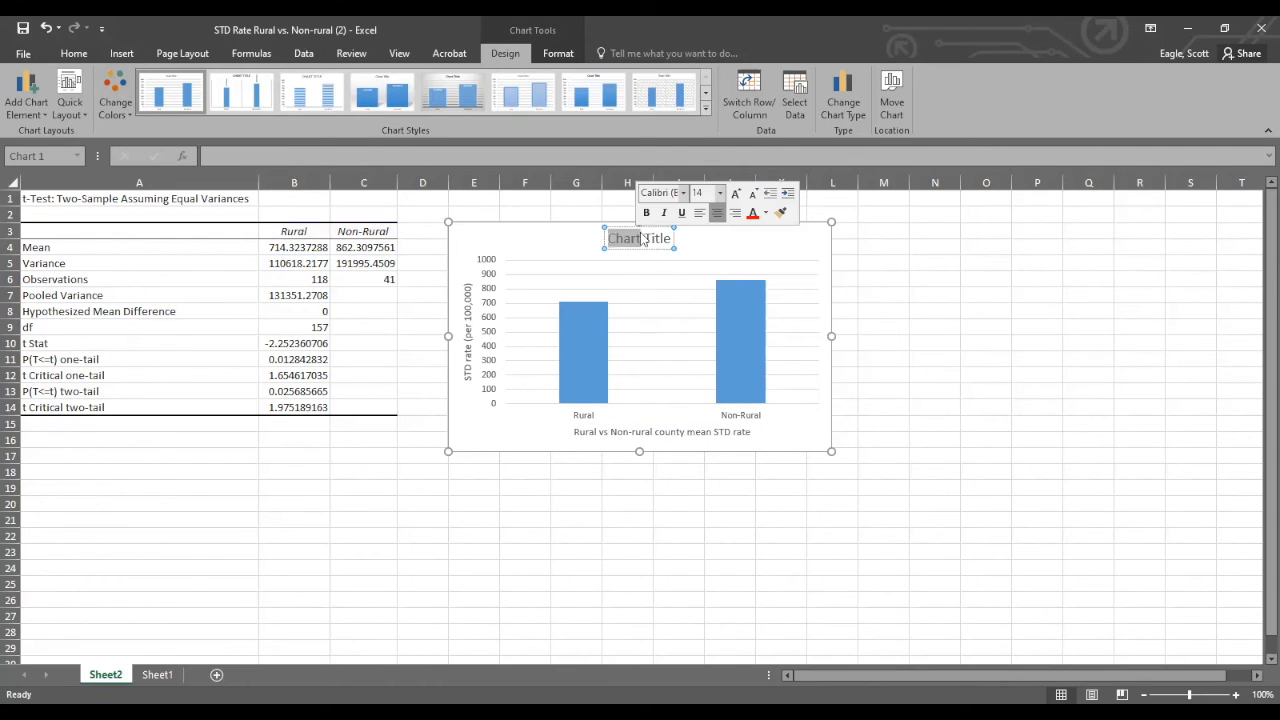
key(BackSpace)
key(Delete)
key(Delete)
key(Delete)
key(Delete)
key(Delete)
key(Delete)
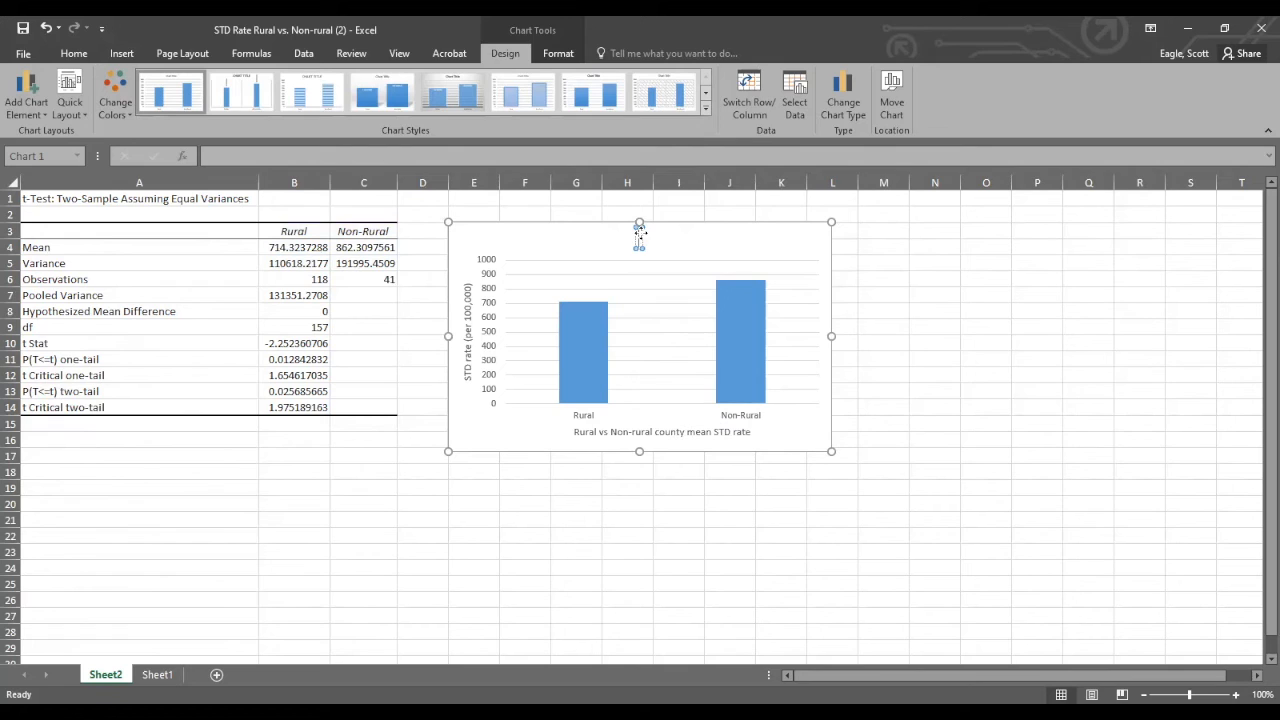
text(2019)
text(m)
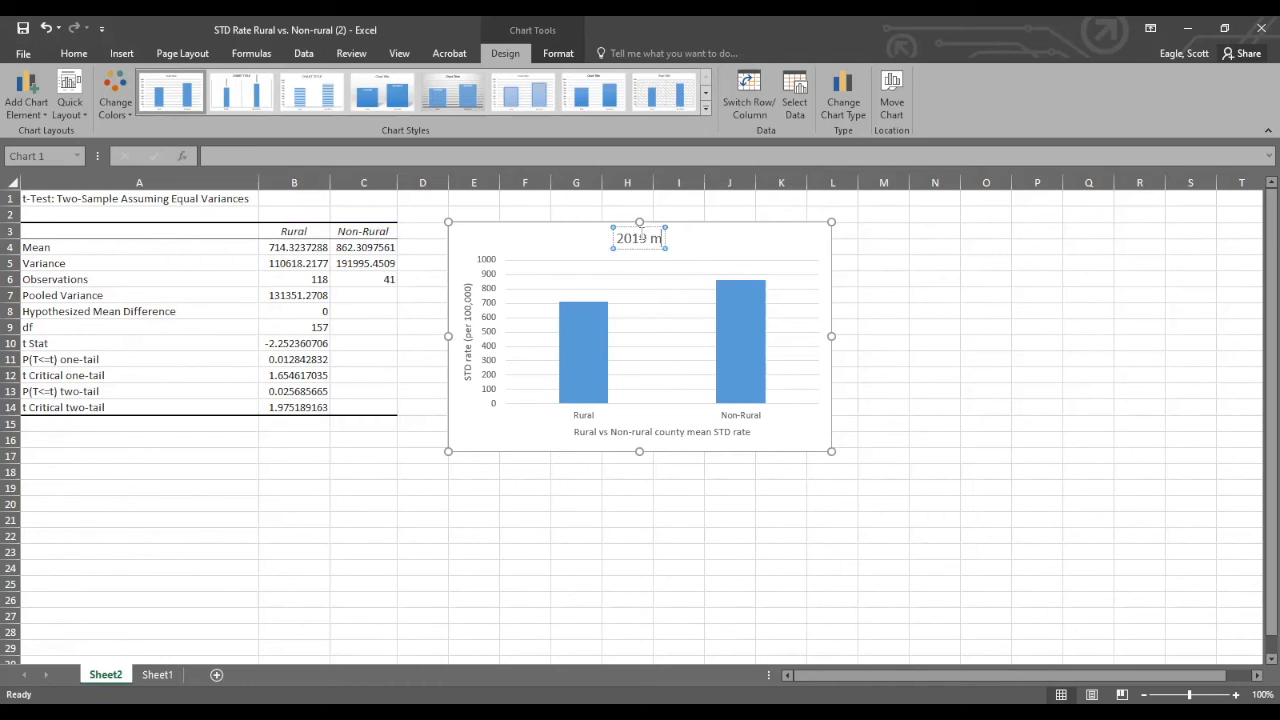
text(ean S)
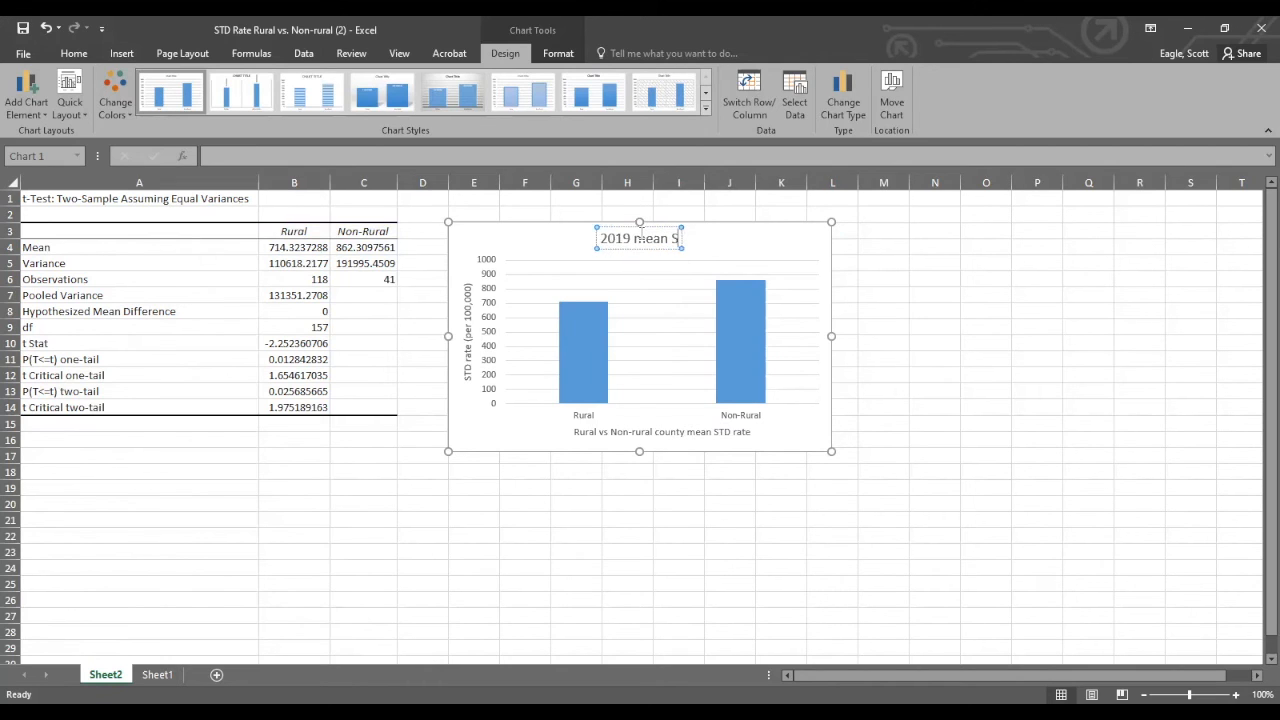
text(TD rat)
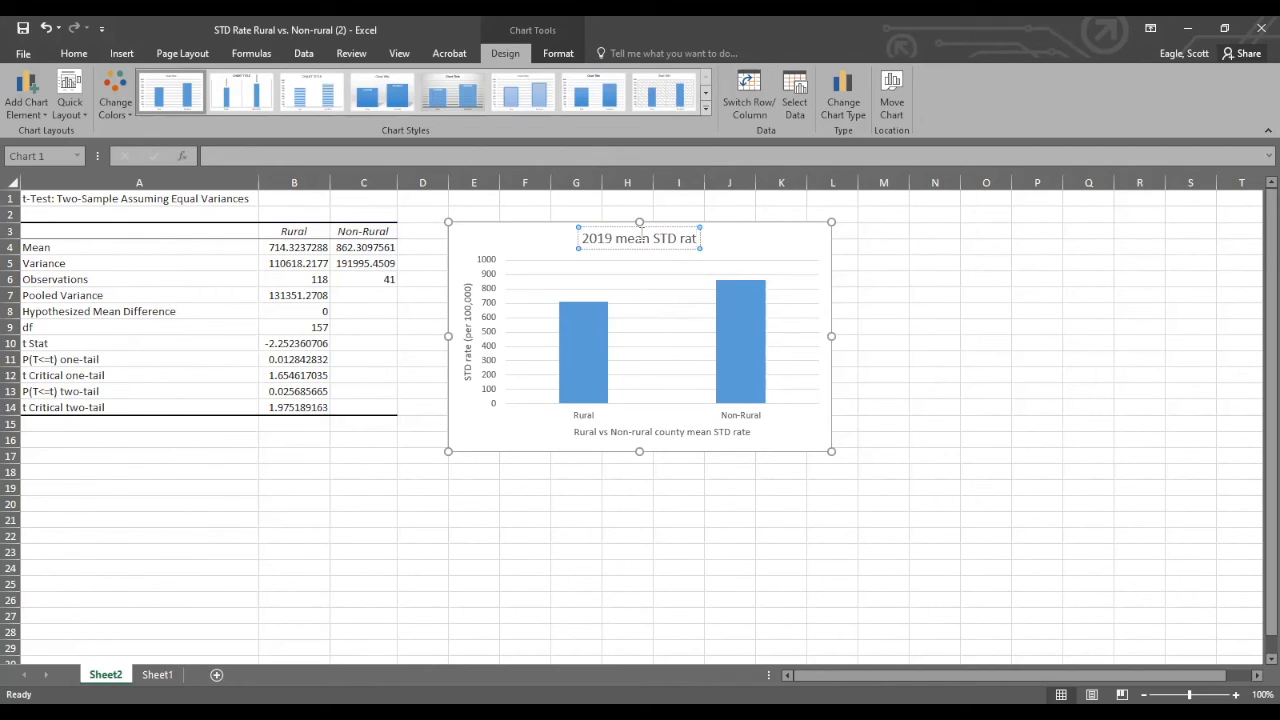
text(e)
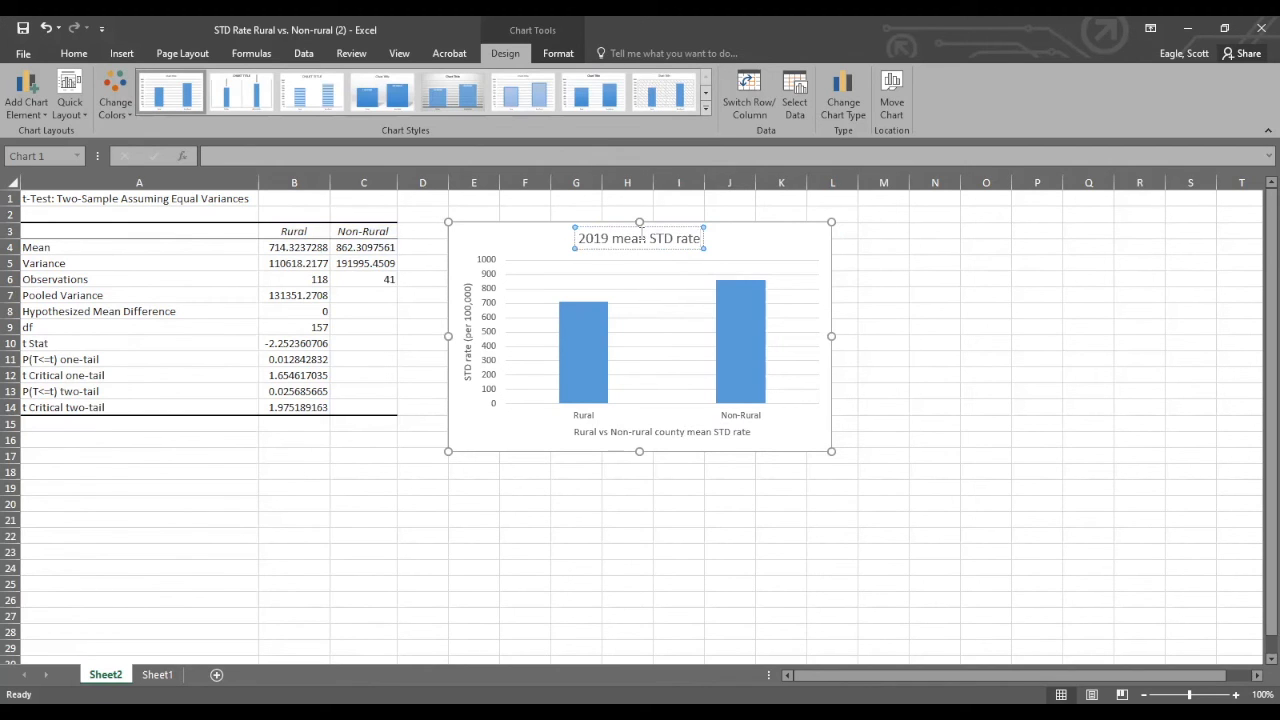
text( for)
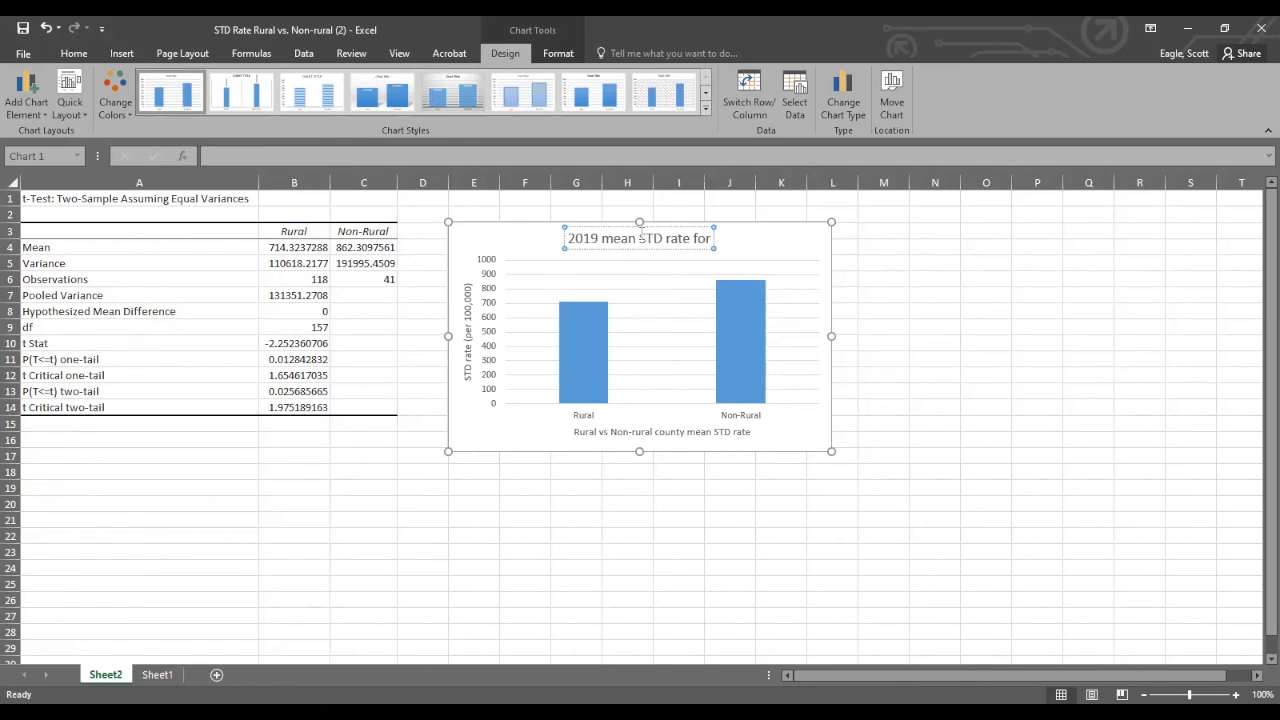
text( Rural an)
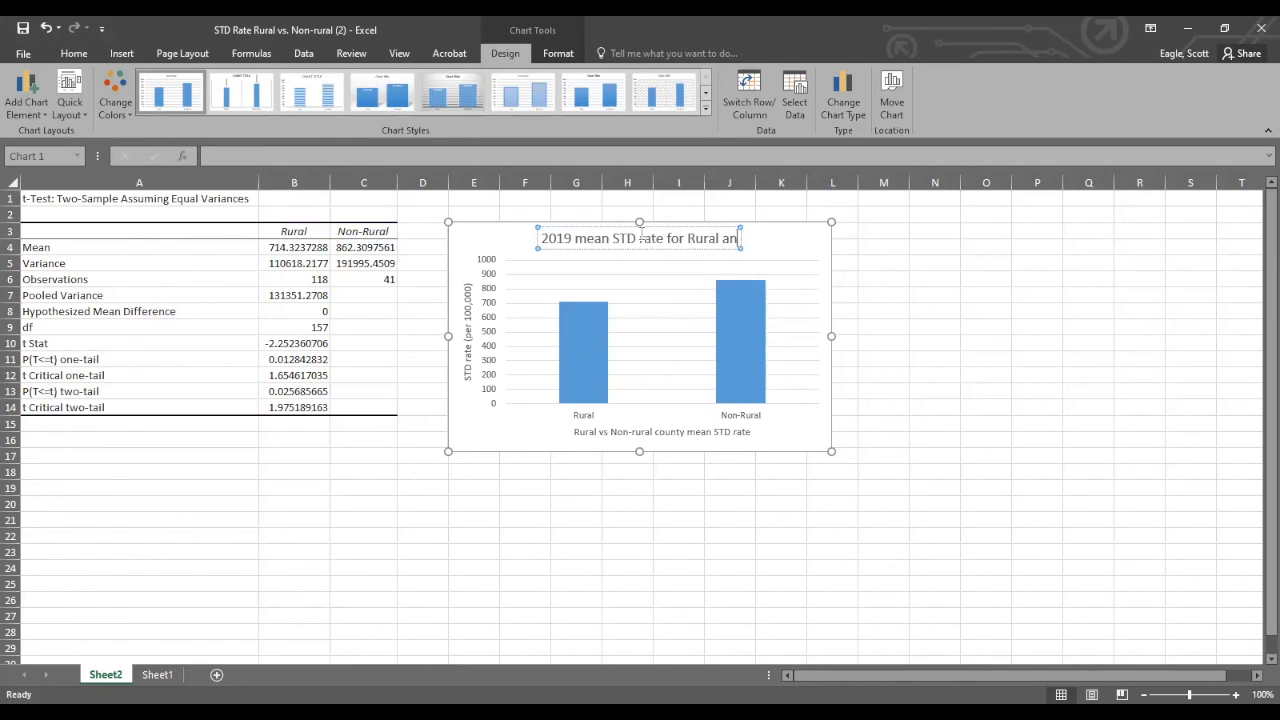
text(d Non-rur)
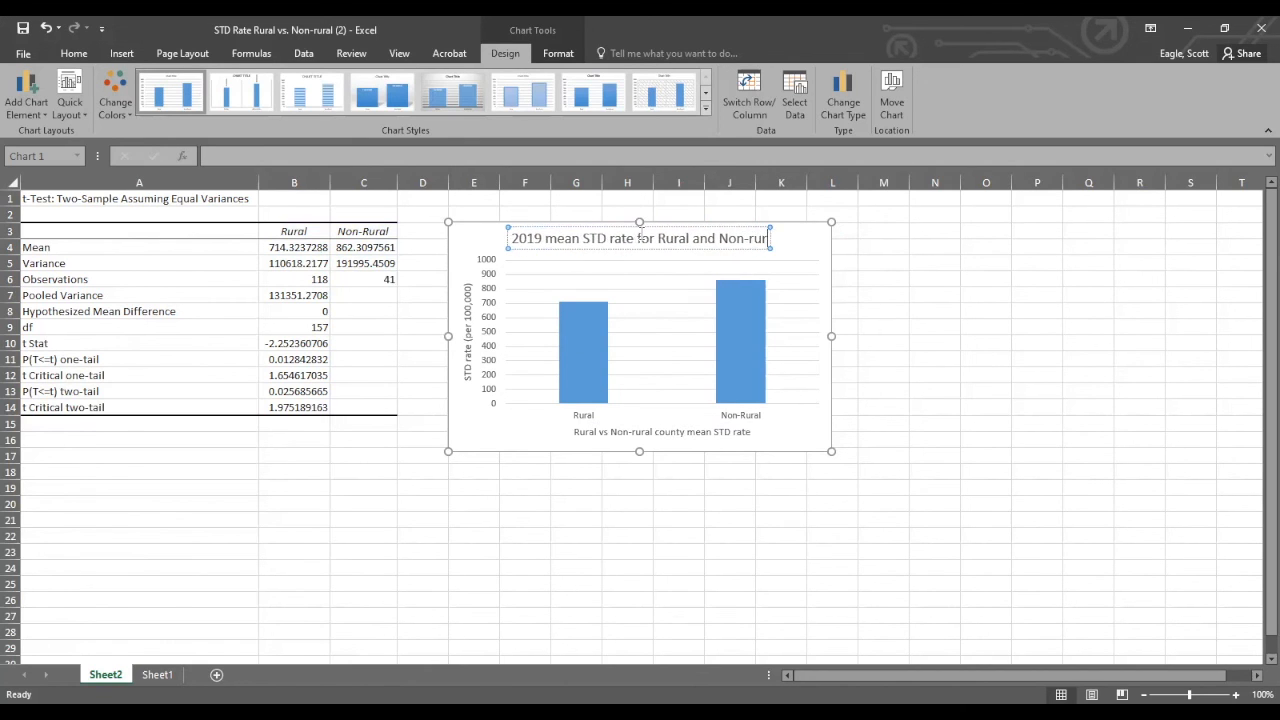
text(al Ge)
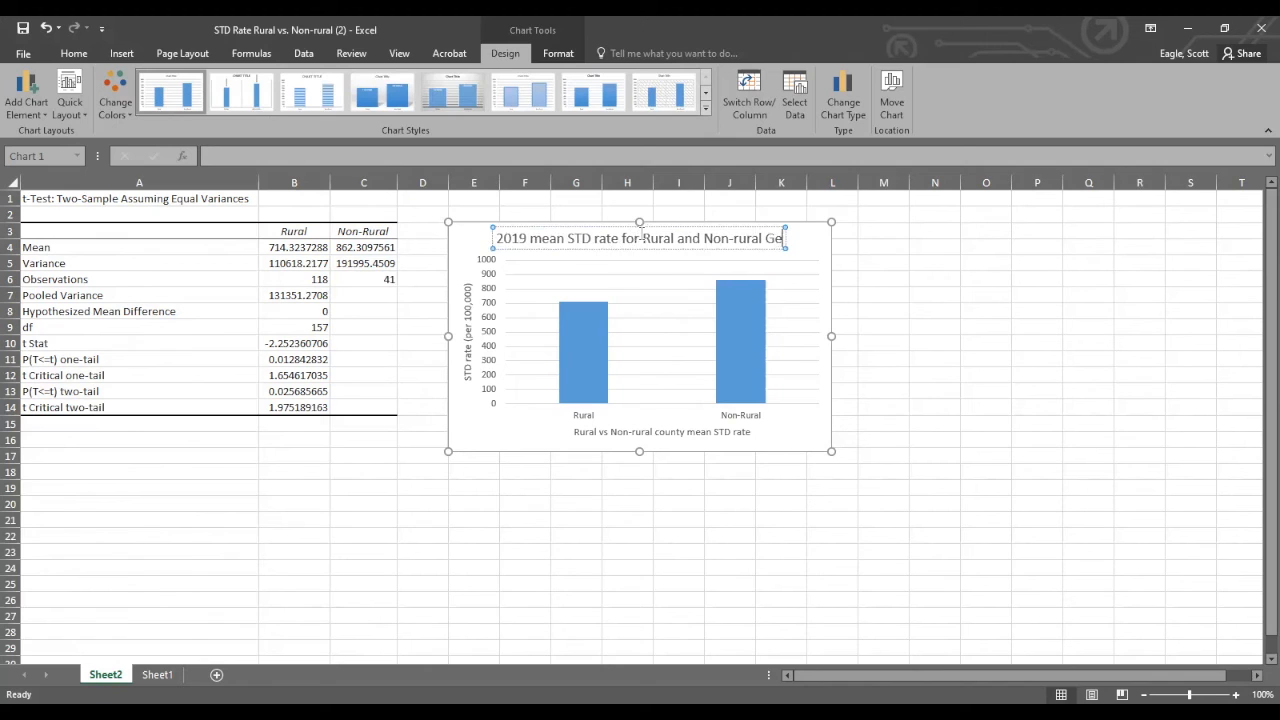
text(orgia c)
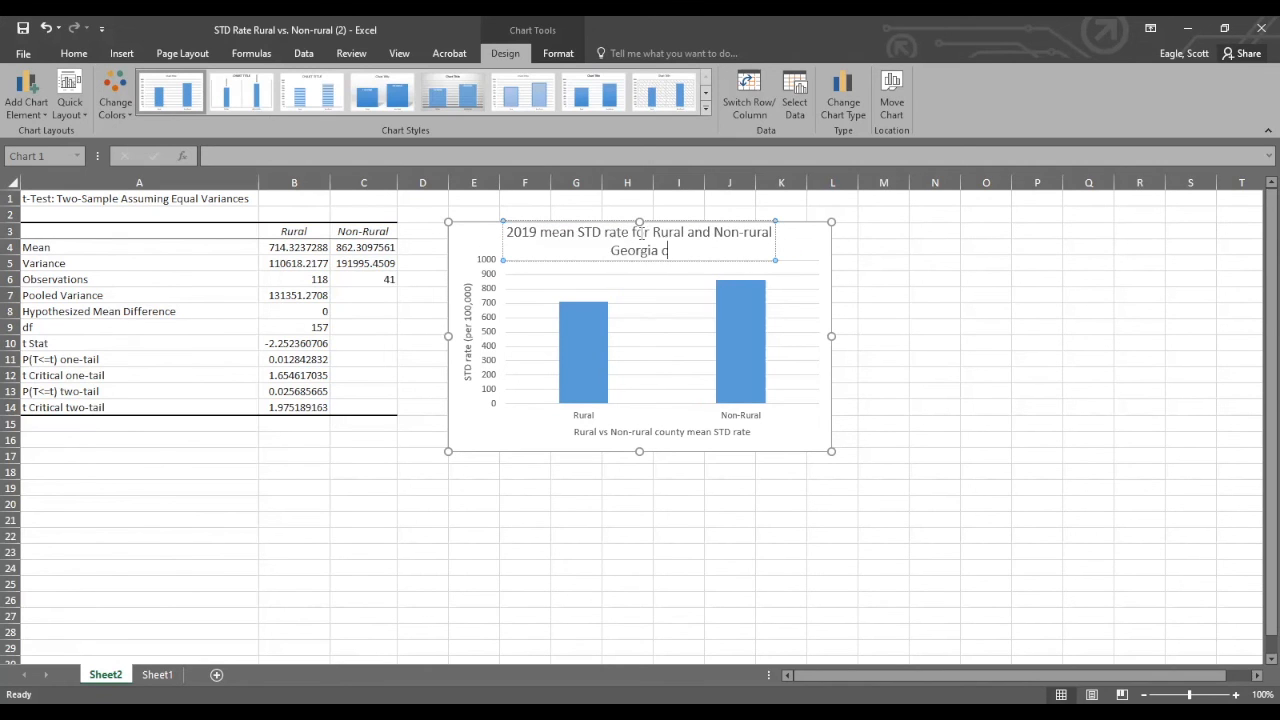
text(ounties)
click(811, 247)
Enlarge the chart slightly so it extends to about row 19, and add Outside End data labels to its columns.
drag(829, 448, 851, 490)
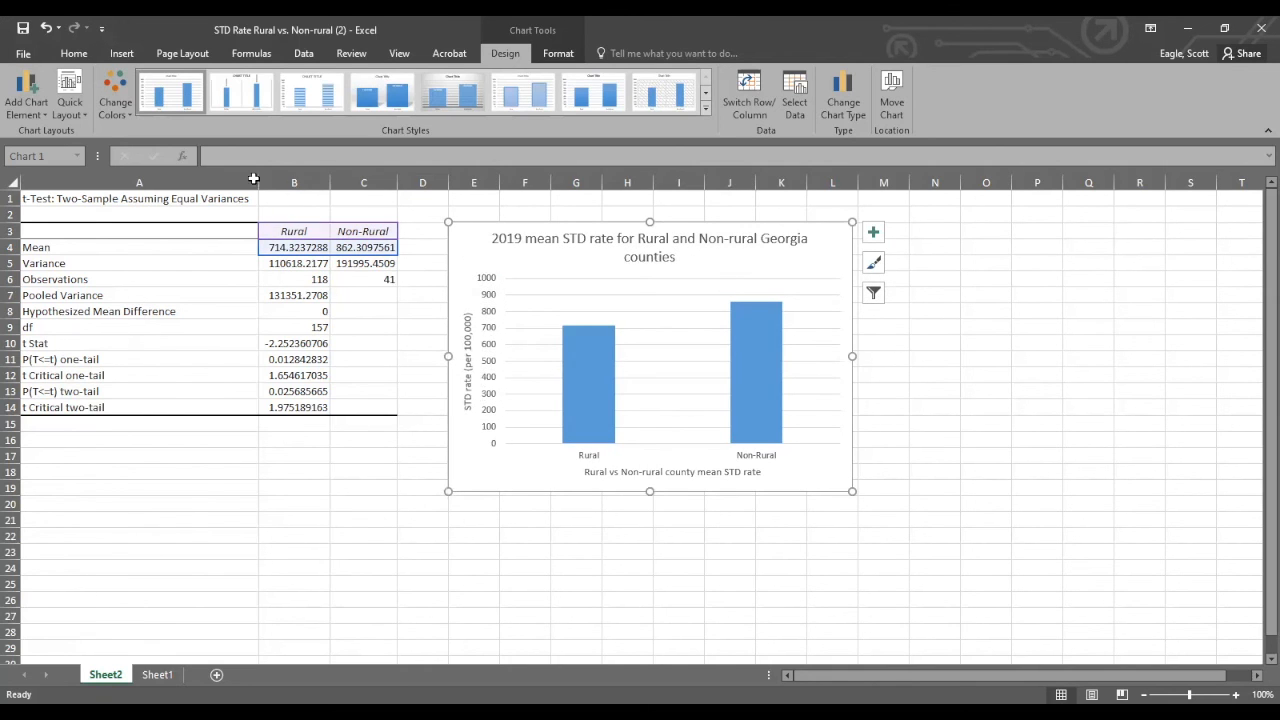
click(27, 100)
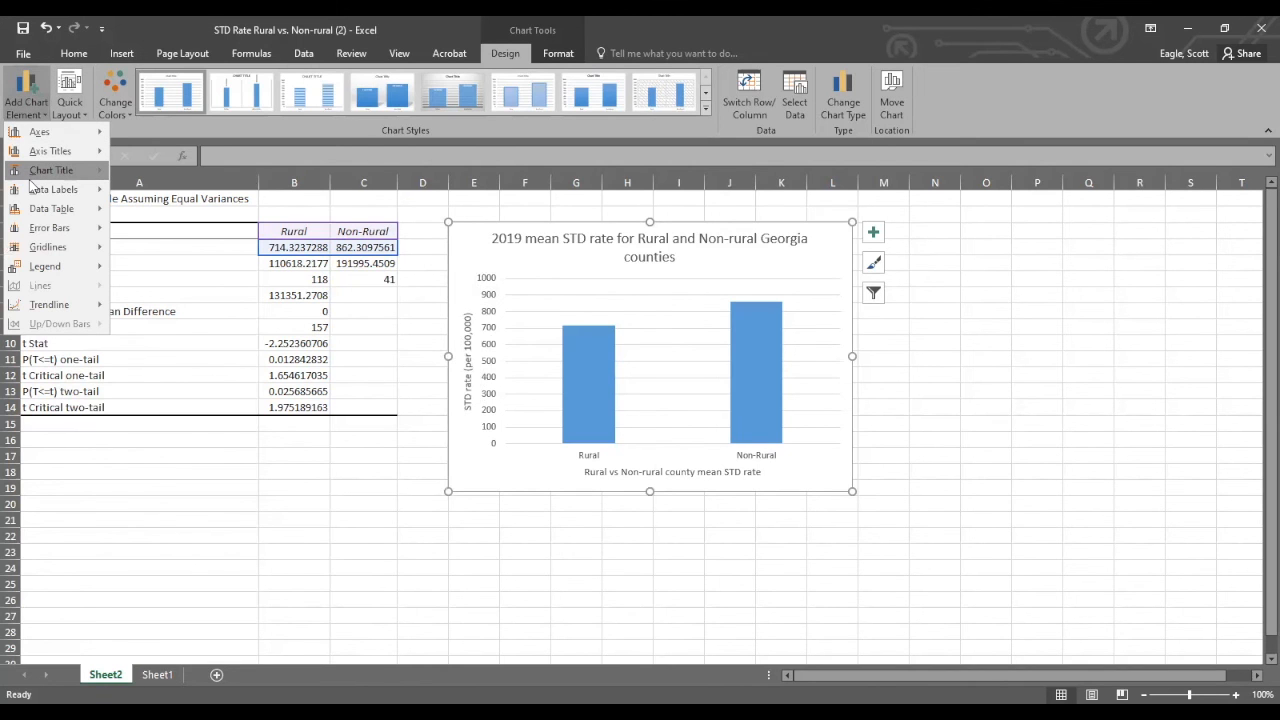
mouse_move(40, 189)
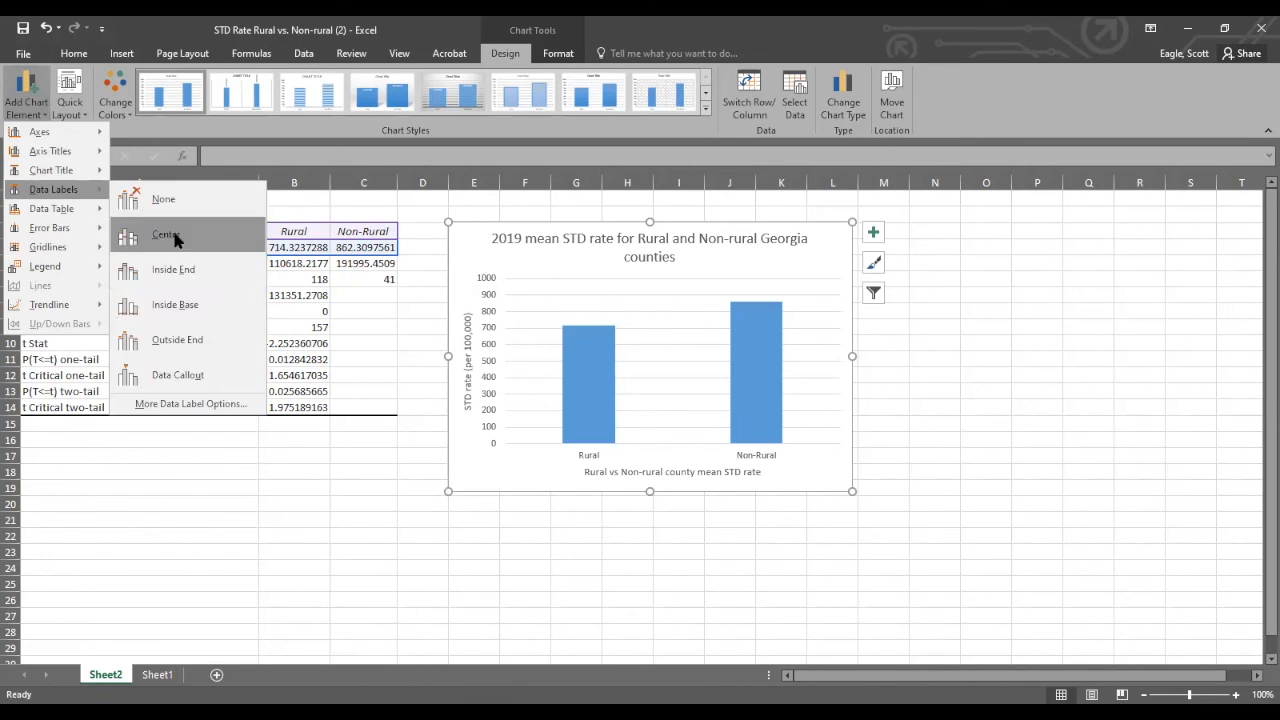
click(179, 340)
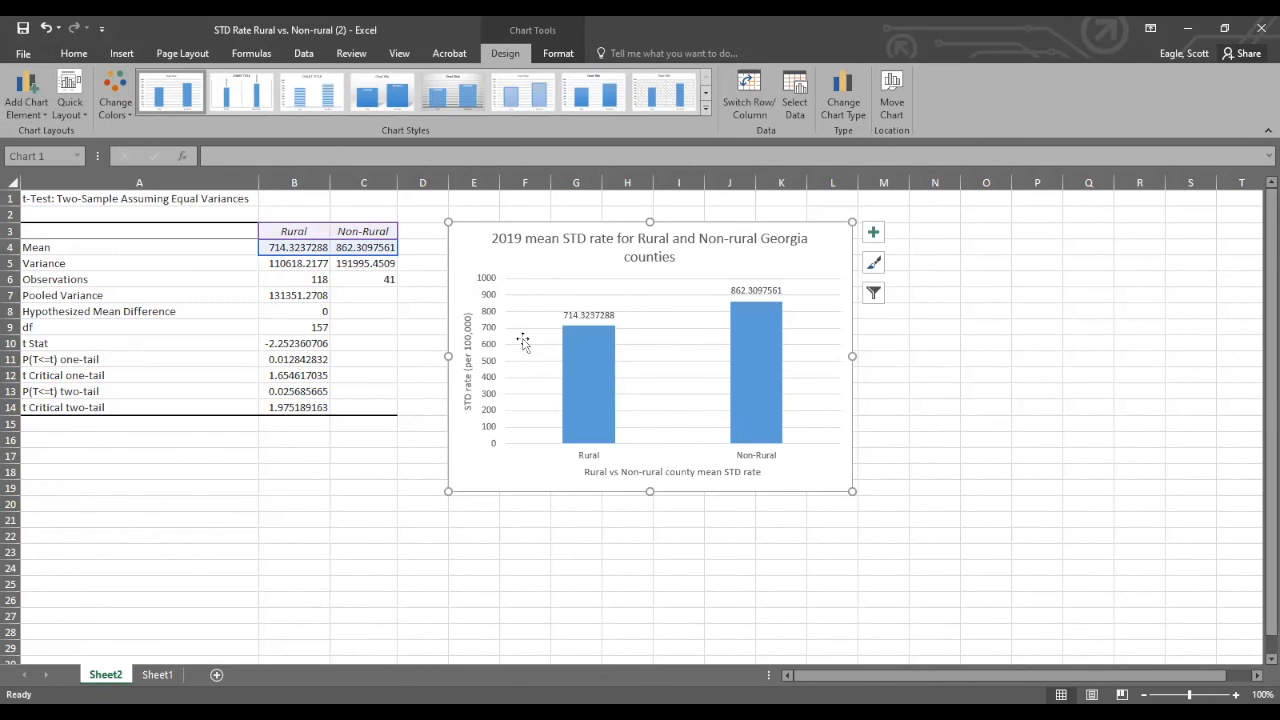
Shorten the Rural mean in cell B4 to two decimals, 714.32.
click(324, 250)
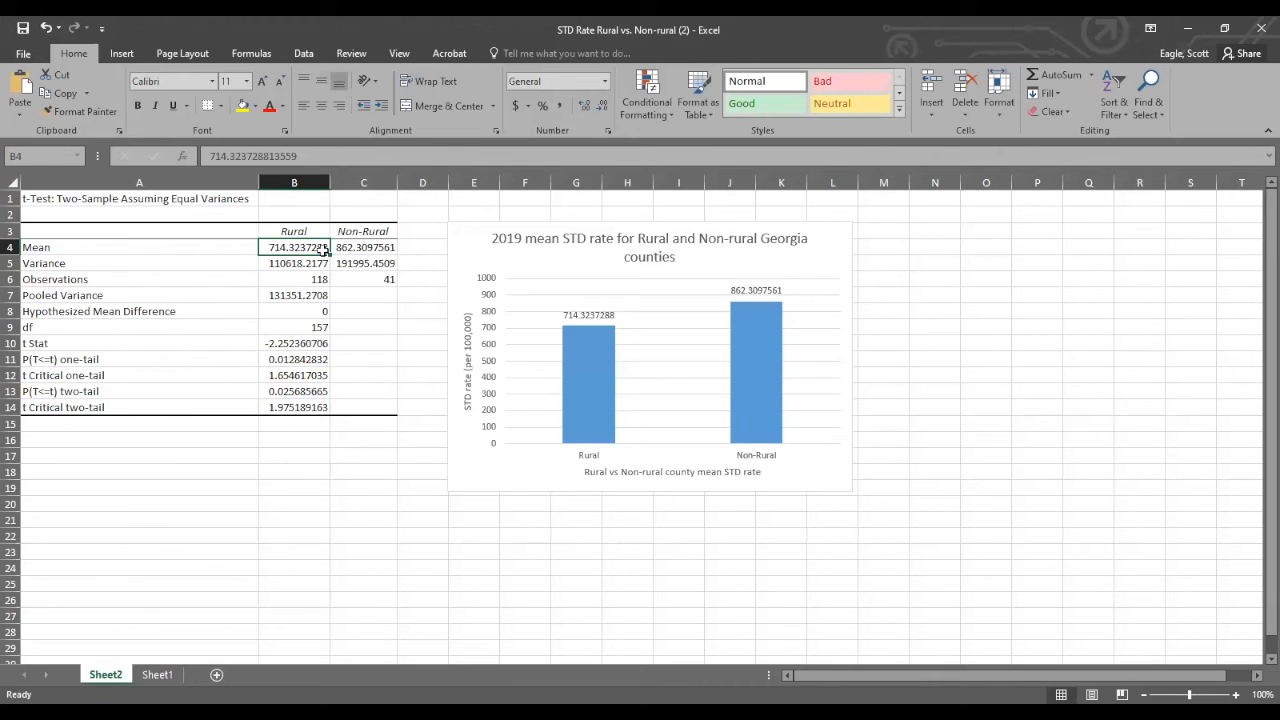
double_click(326, 248)
key(BackSpace)
key(BackSpace)
key(BackSpace)
key(BackSpace)
key(BackSpace)
key(BackSpace)
key(BackSpace)
key(BackSpace)
key(BackSpace)
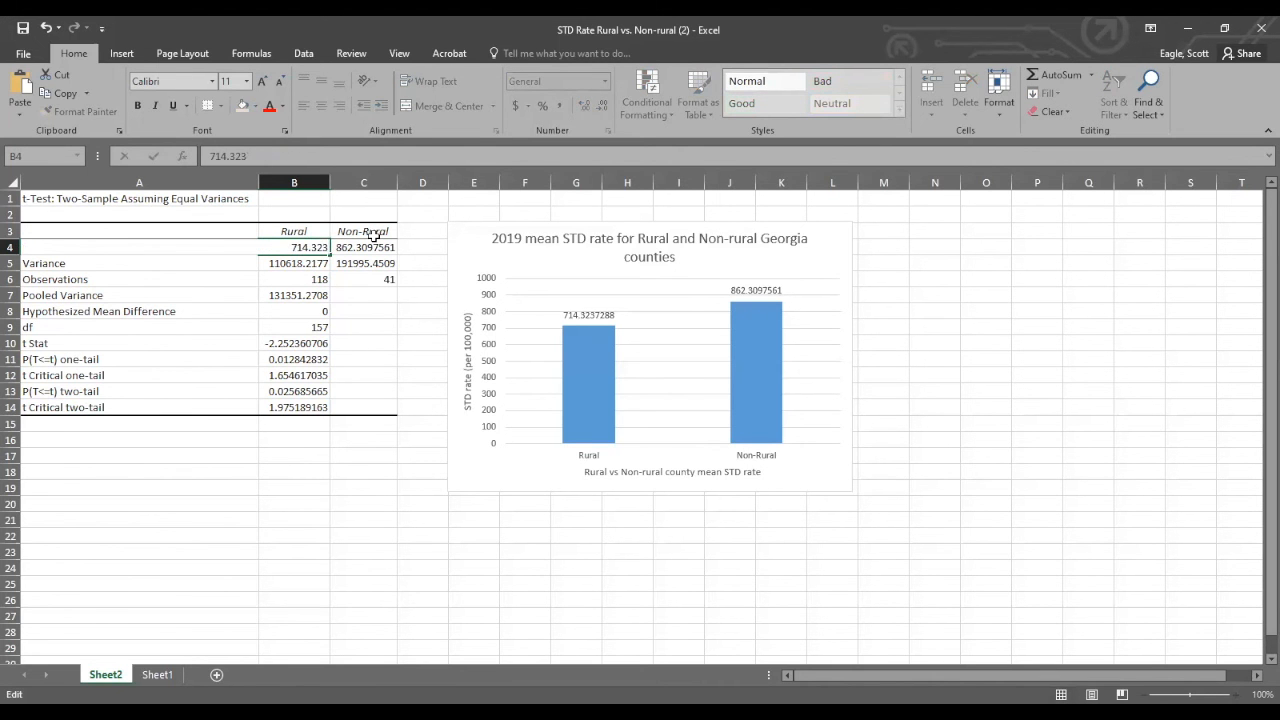
Round the Non-Rural mean in cell C4 to two decimals, entering 862.31.
click(381, 247)
double_click(383, 247)
key(BackSpace)
key(BackSpace)
key(BackSpace)
key(BackSpace)
key(BackSpace)
key(BackSpace)
key(BackSpace)
key(BackSpace)
key(BackSpace)
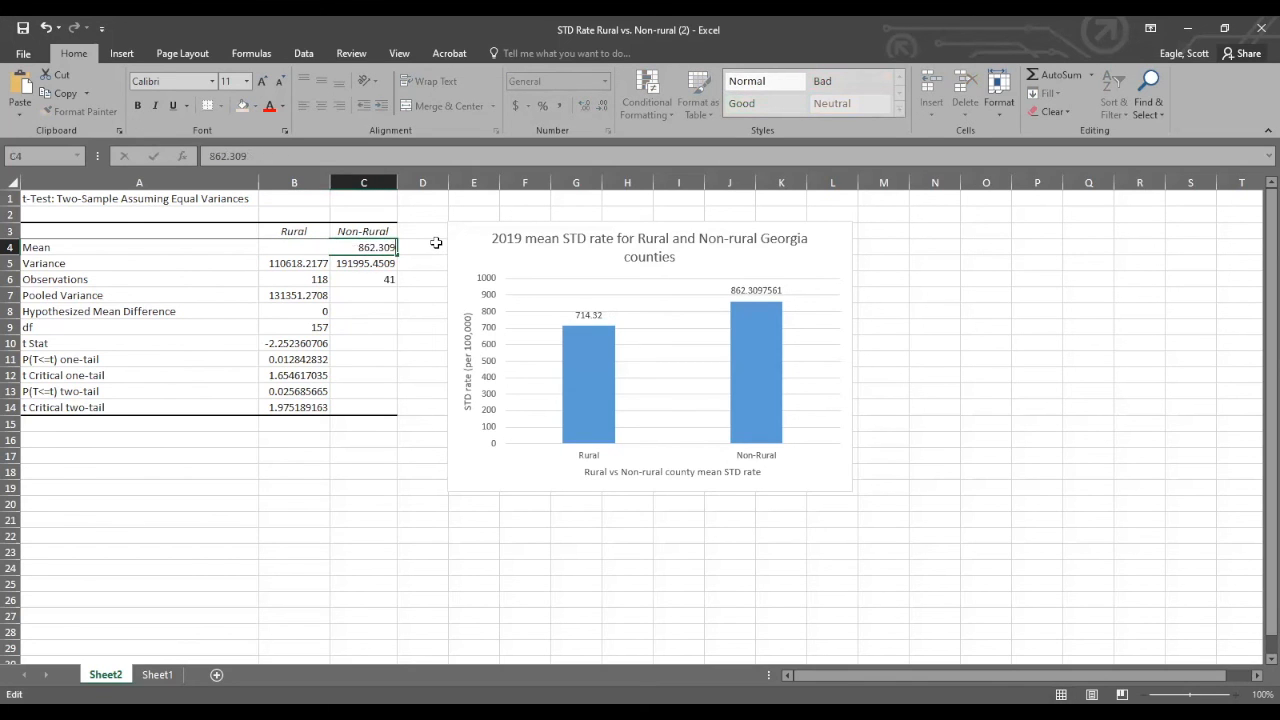
key(BackSpace)
key(BackSpace)
text(1)
key(Return)
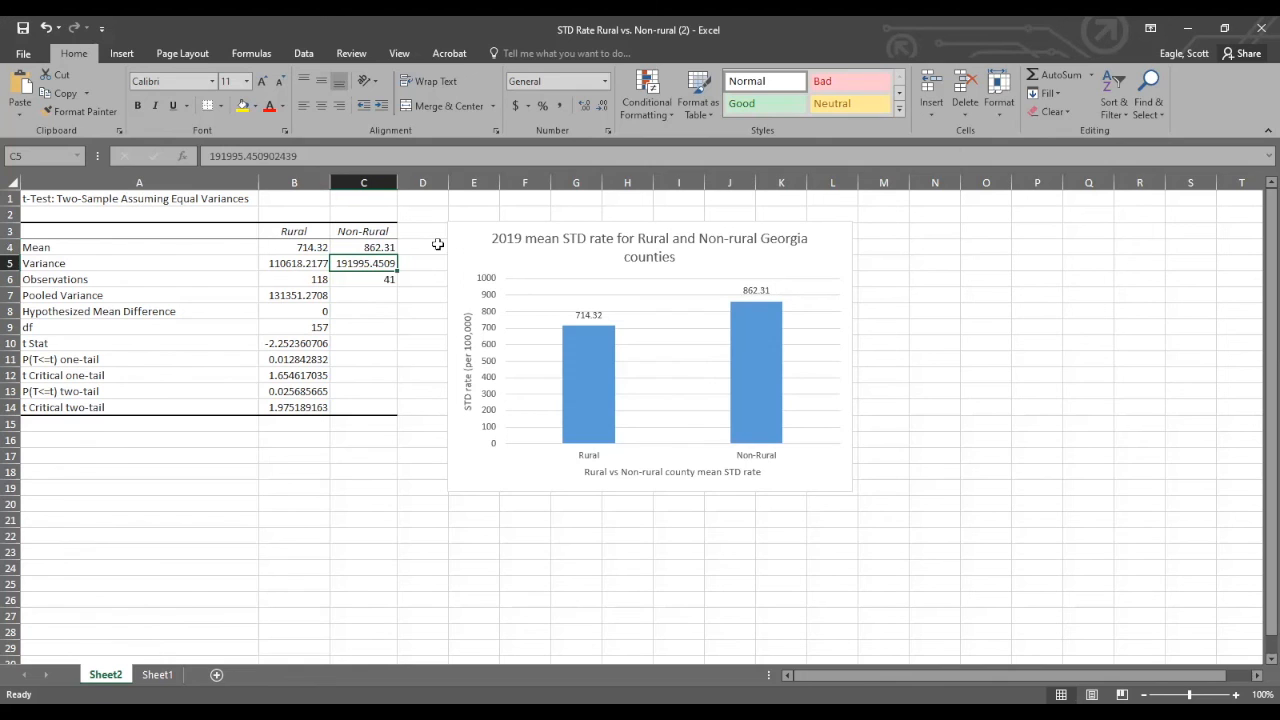
Copy the whole mean STD rate column chart to the clipboard.
click(385, 297)
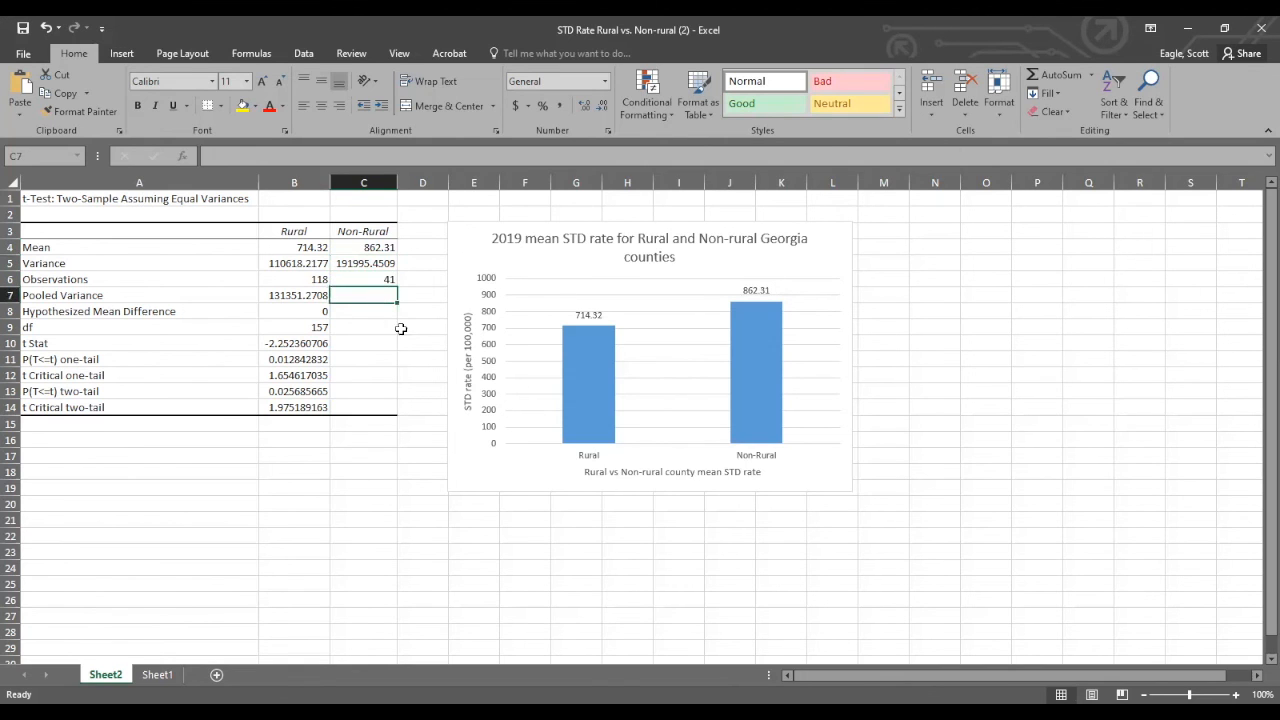
click(479, 250)
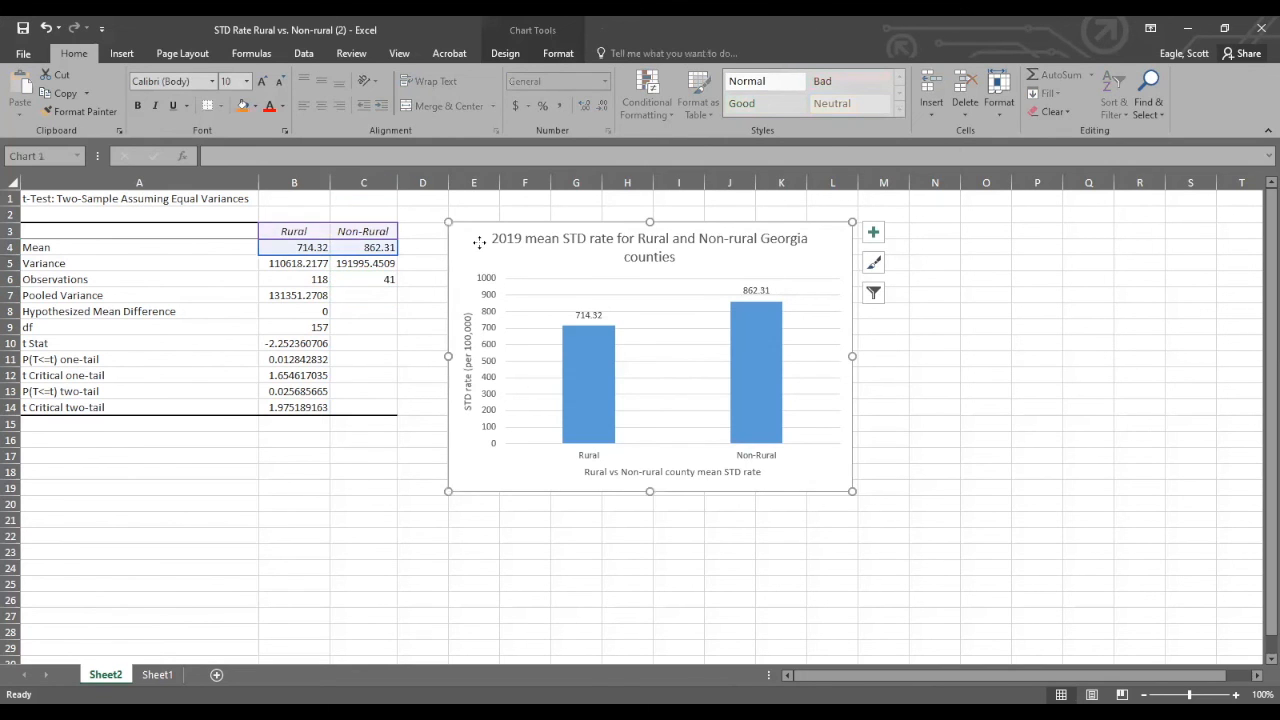
right_click(481, 250)
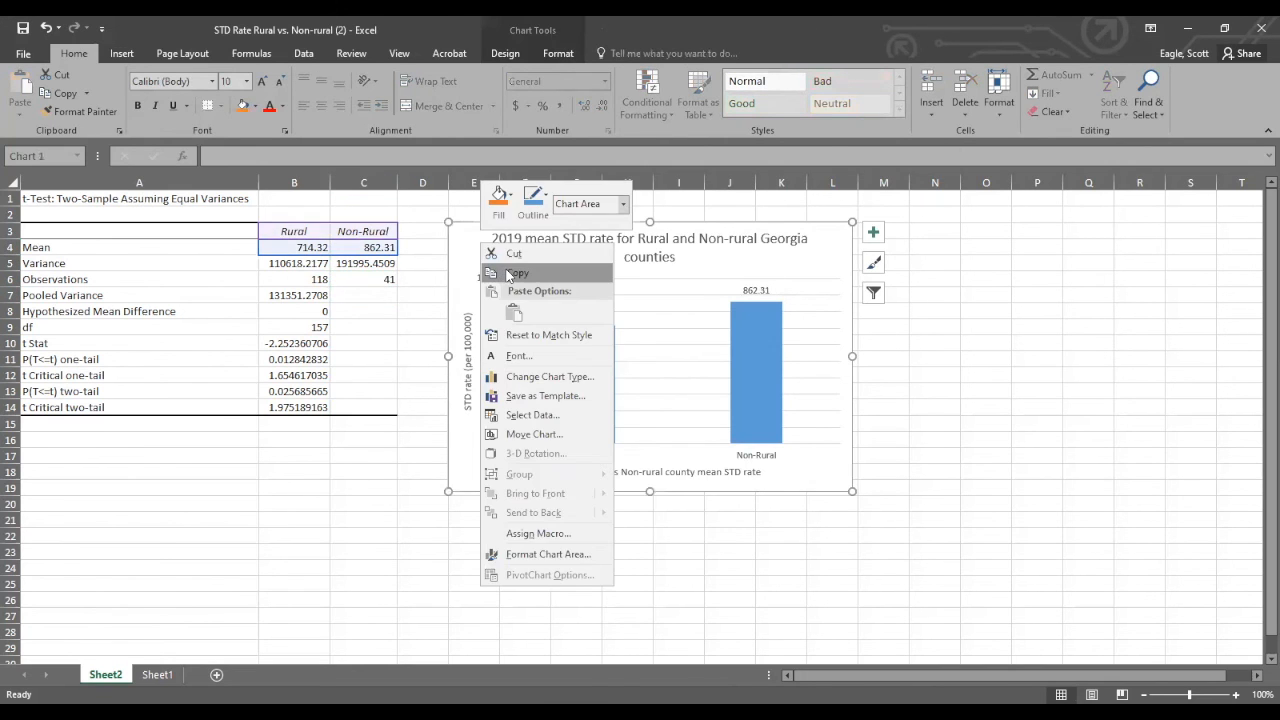
click(512, 273)
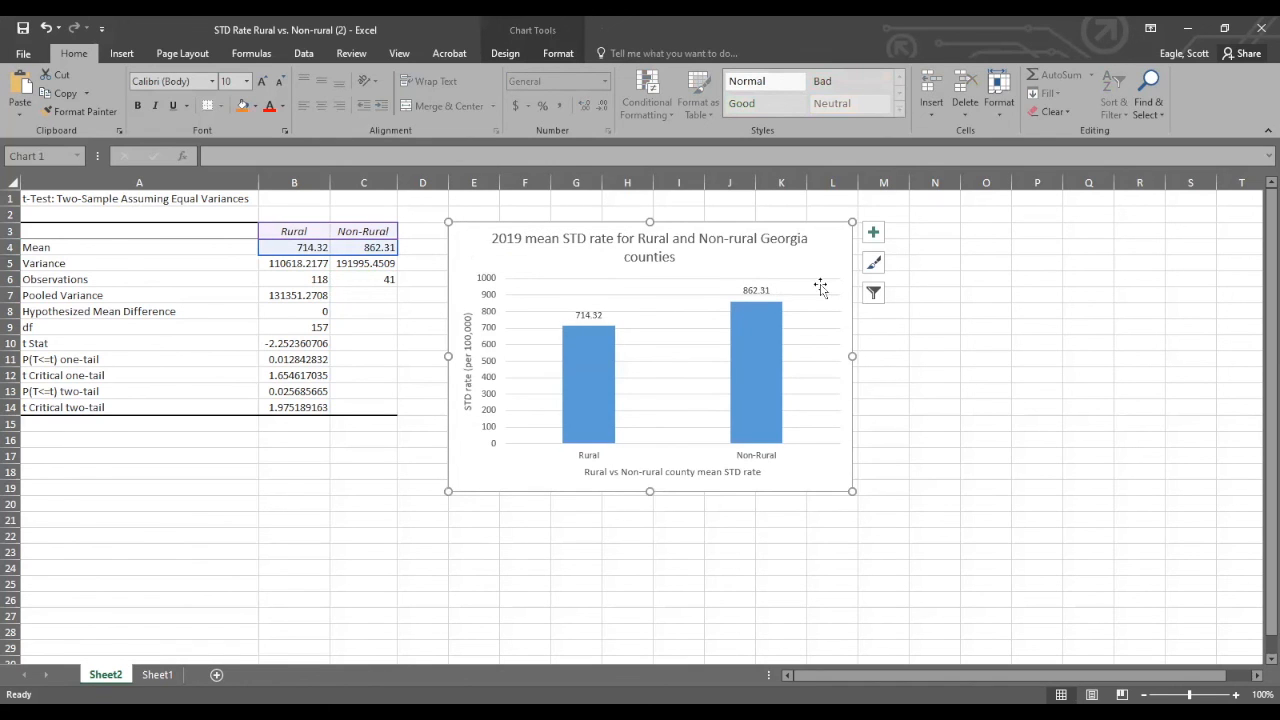